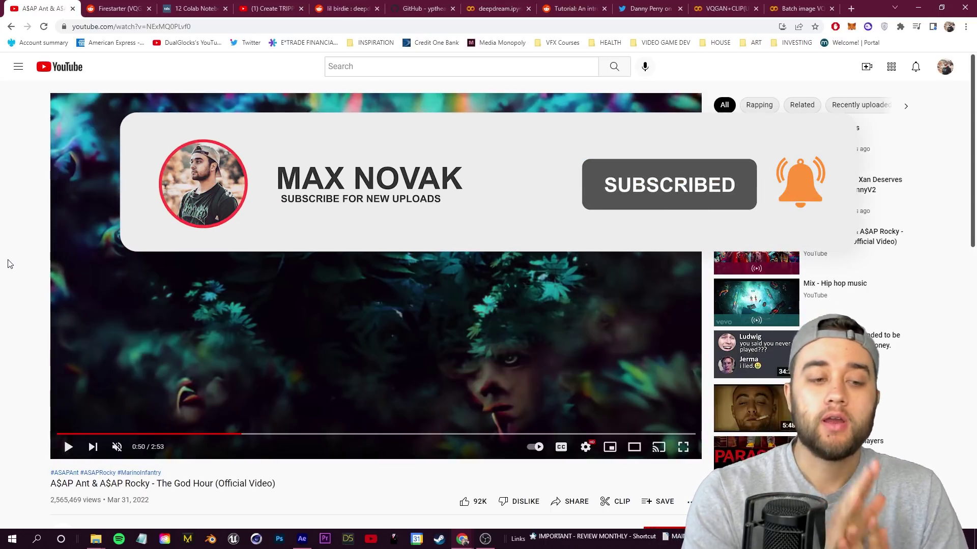
Play and scrub The God Hour music video between about 0:40 and 0:50, pausing to examine the trippy AI-styled shots.
left_click(220, 362)
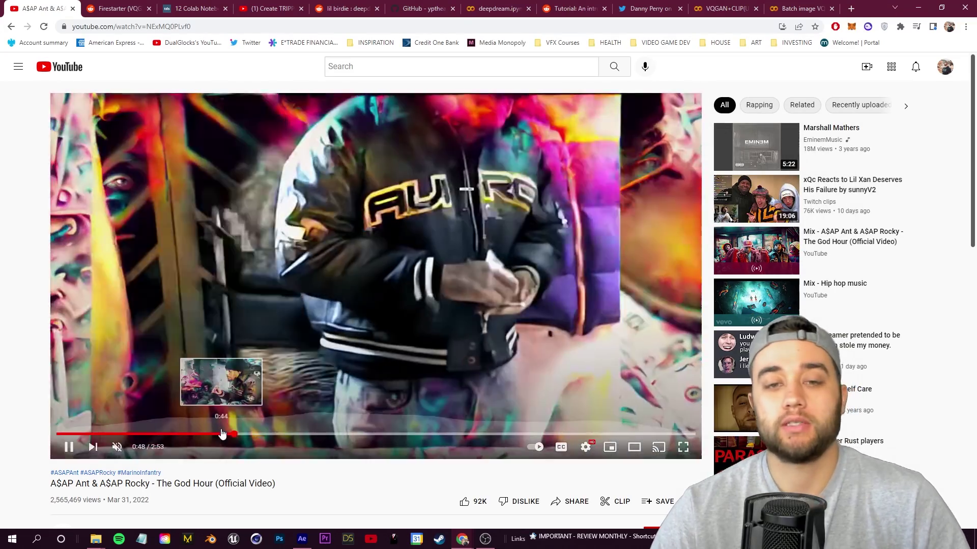
left_click(222, 435)
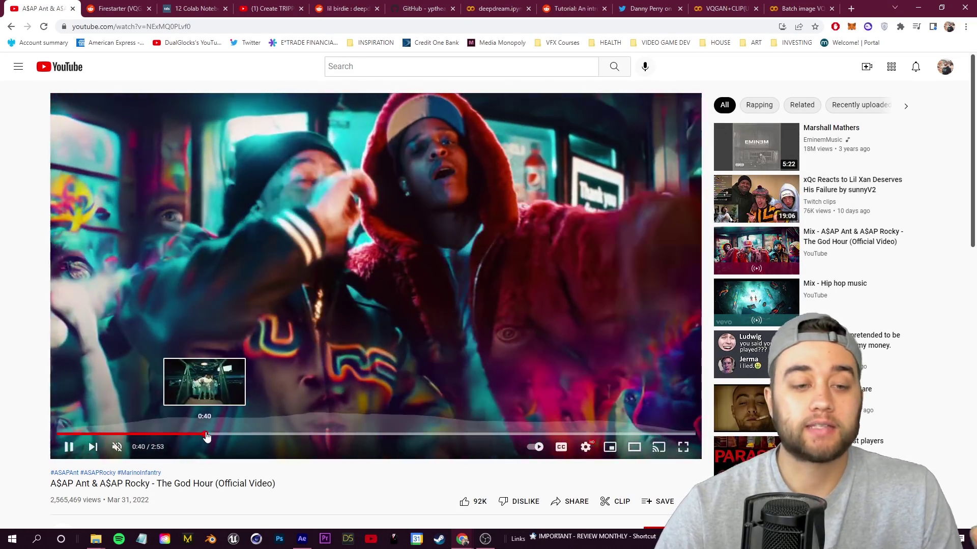
left_click(207, 435)
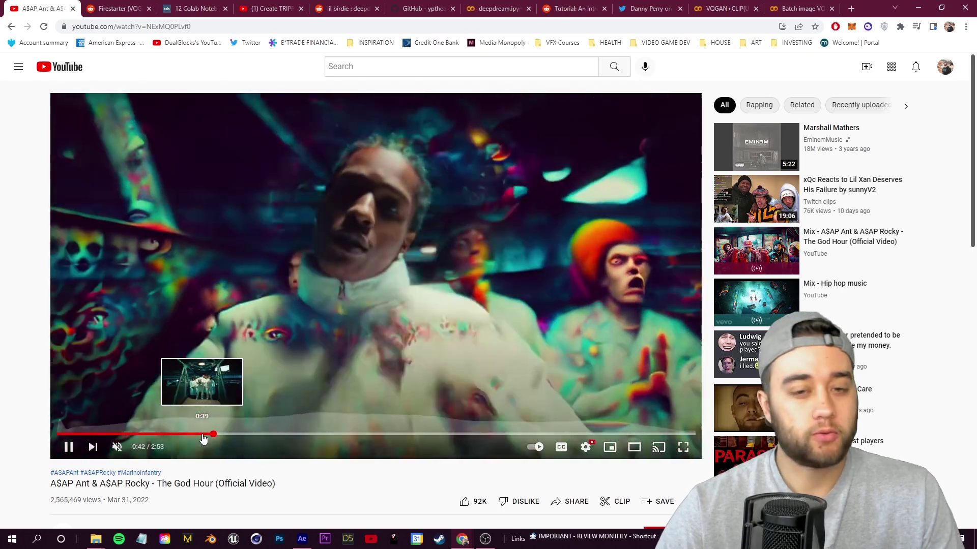
left_click(274, 346)
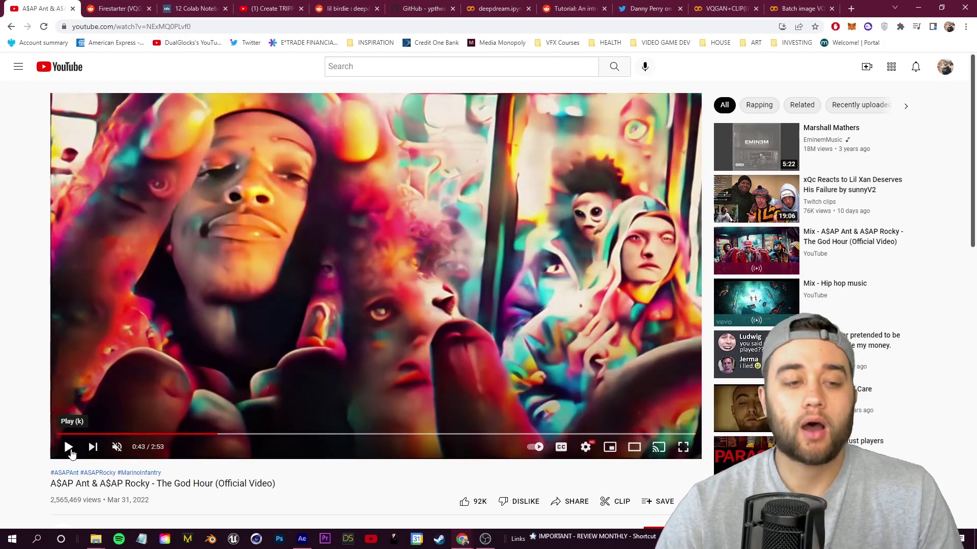
left_click(69, 447)
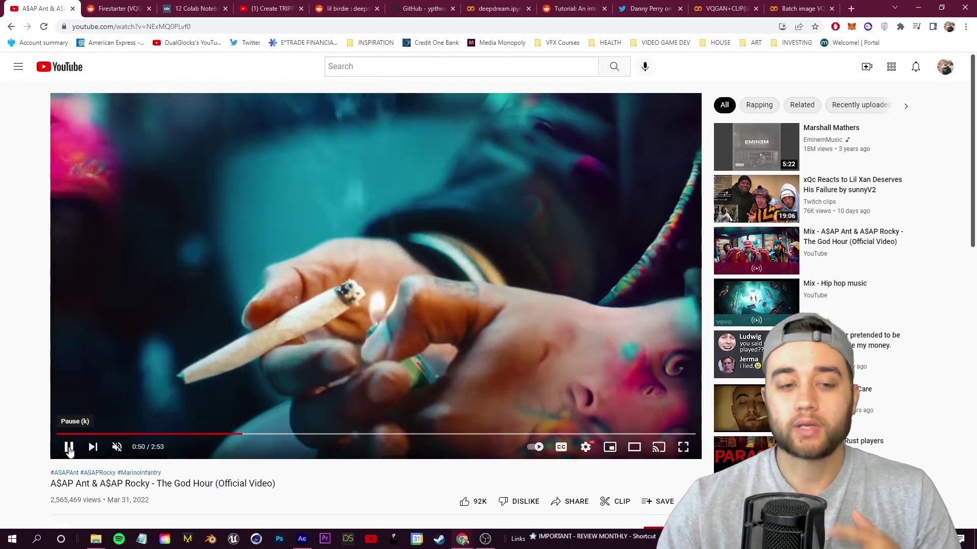
left_click(69, 448)
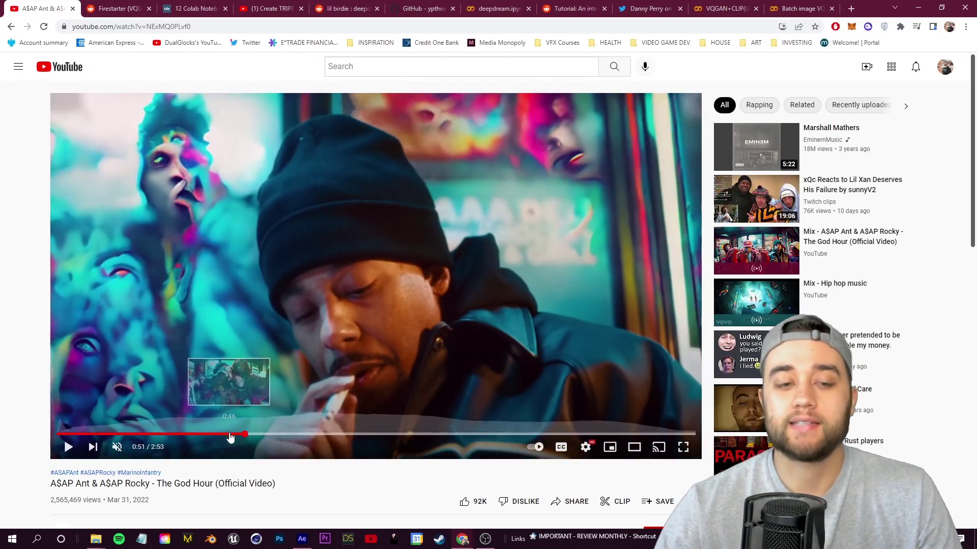
left_click(228, 435)
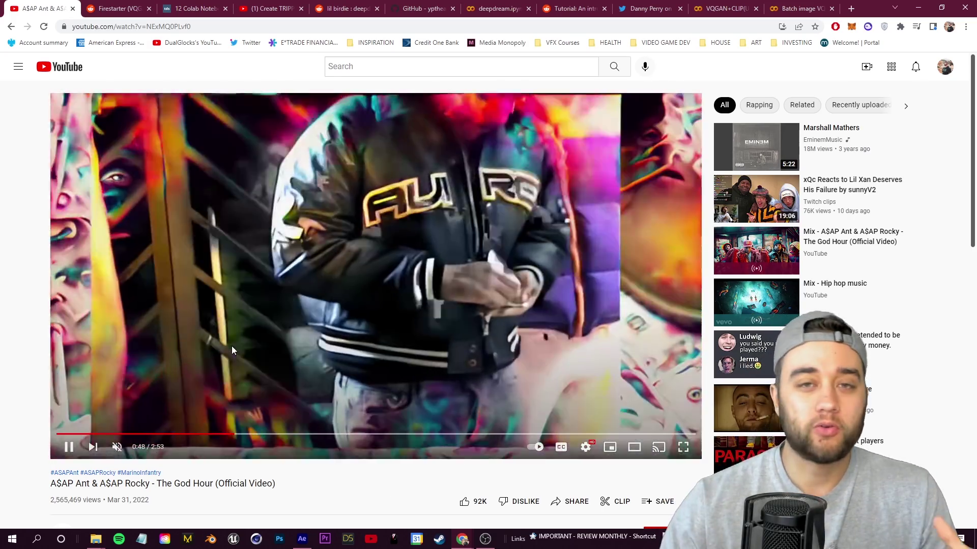
key("space")
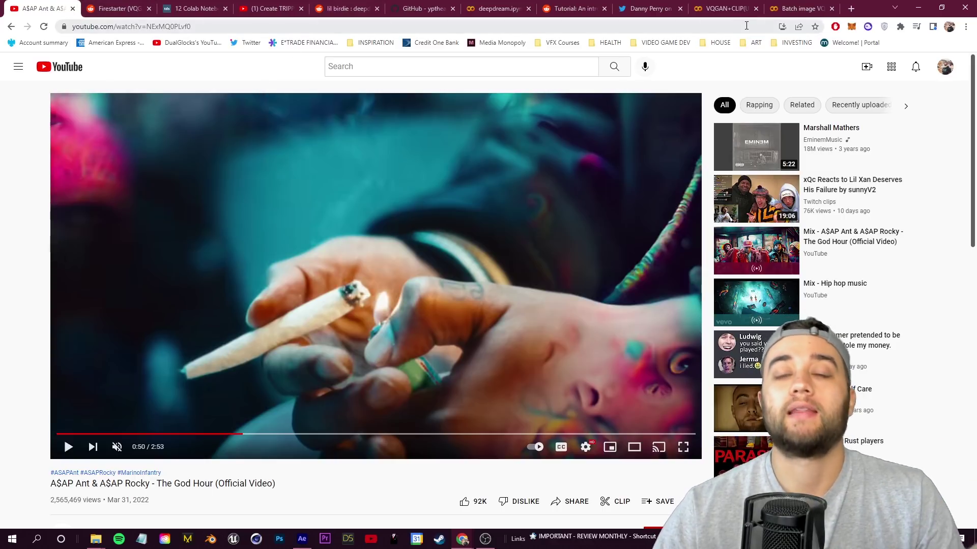
View The God Hour video in full screen and replay it from the beginning, pausing in the opening tunnel sequence.
left_click(684, 447)
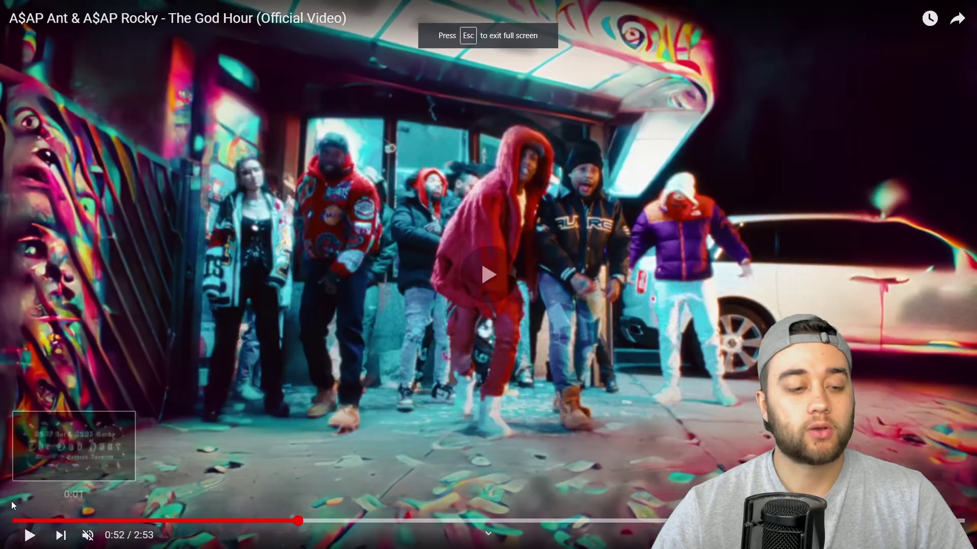
left_click(18, 521)
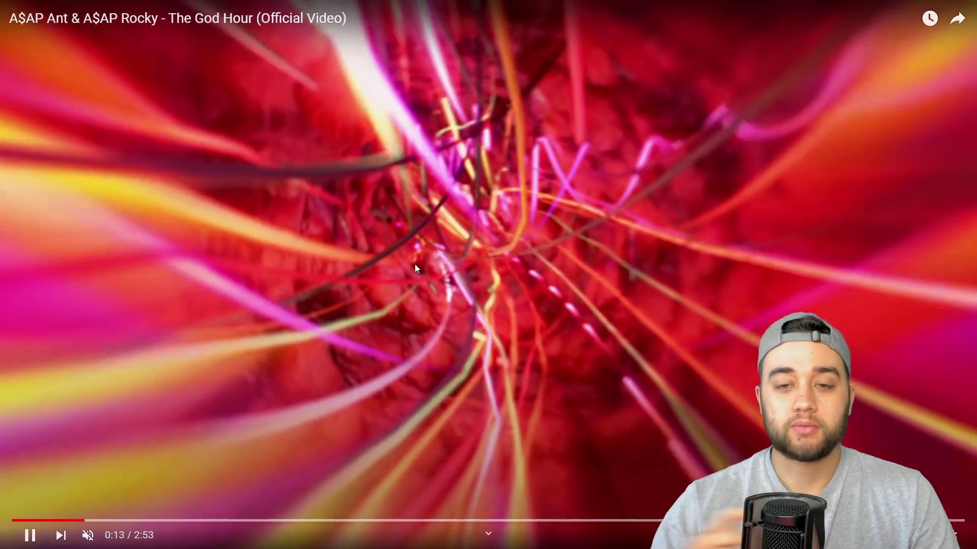
left_click(430, 270)
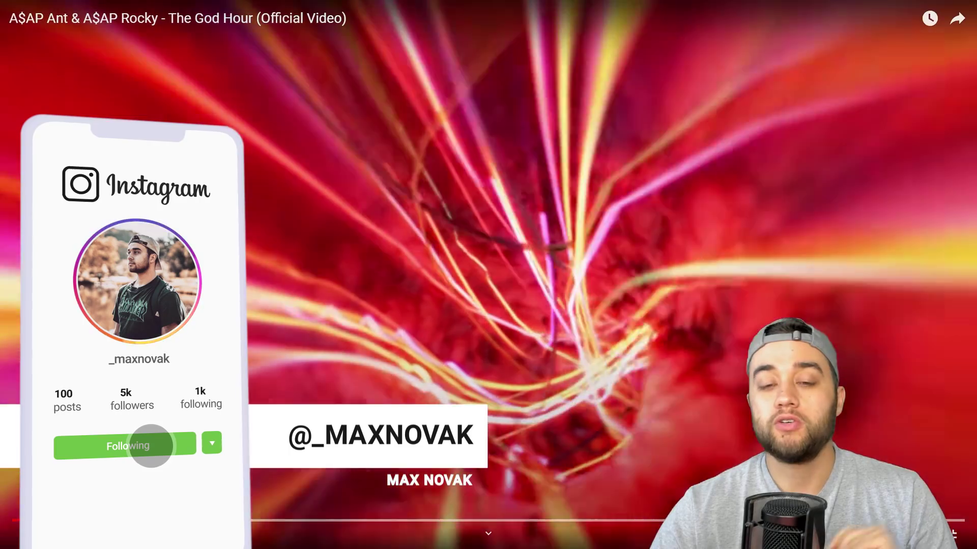
key("space")
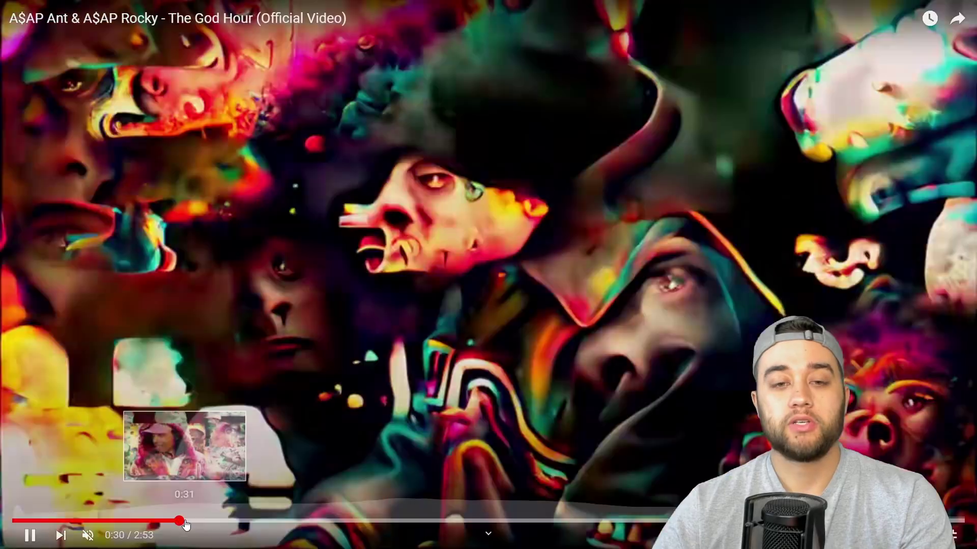
Examine the AI-styled faces and backgrounds from about 0:29 to 0:35, pausing and resuming shot by shot.
left_click(172, 520)
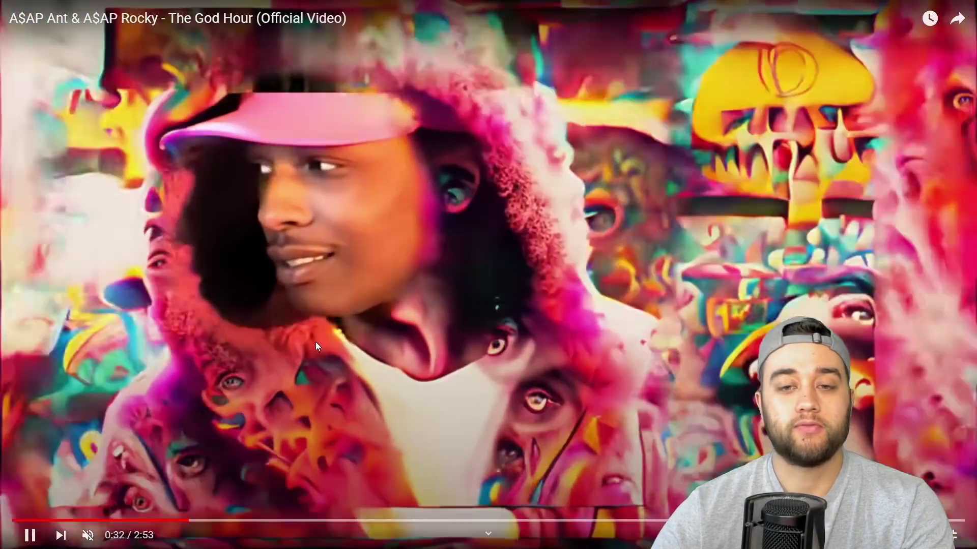
left_click(374, 477)
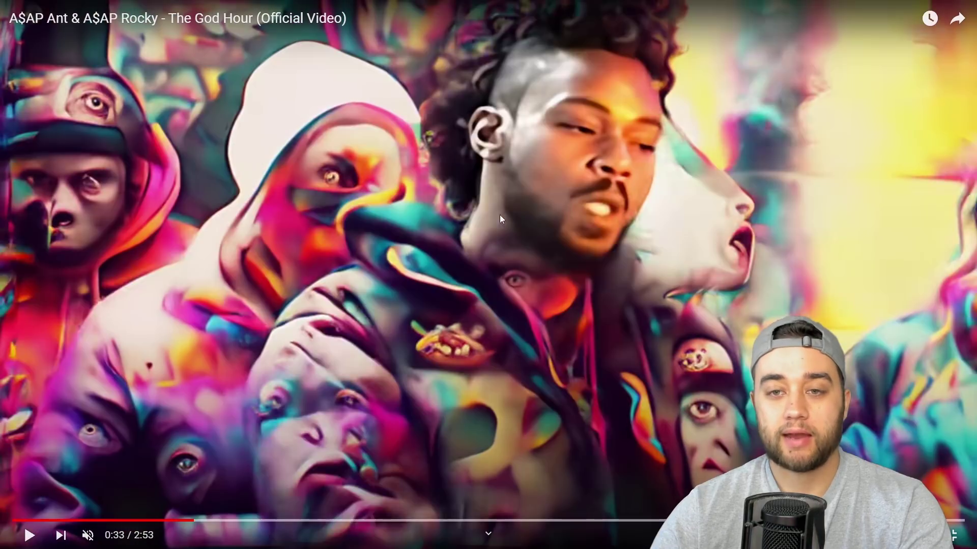
left_click(508, 262)
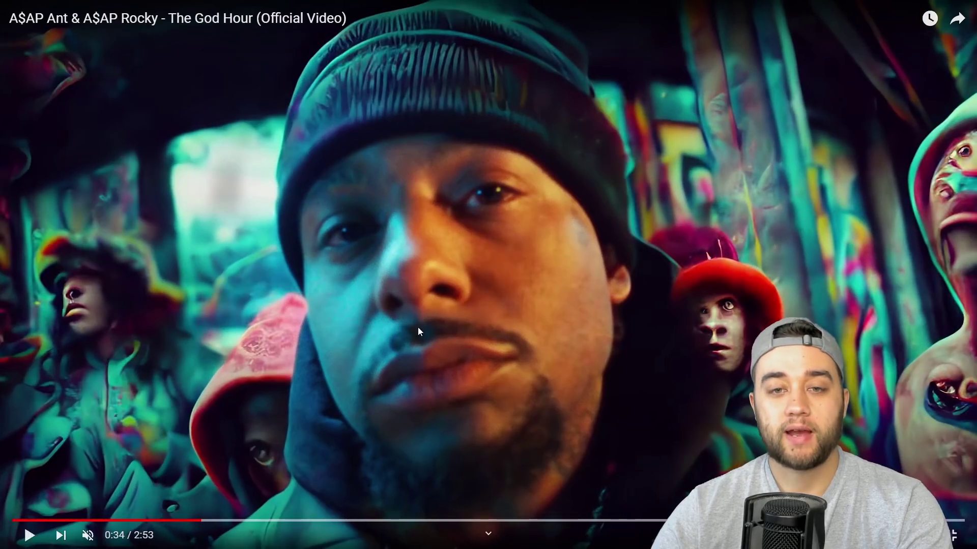
left_click(581, 333)
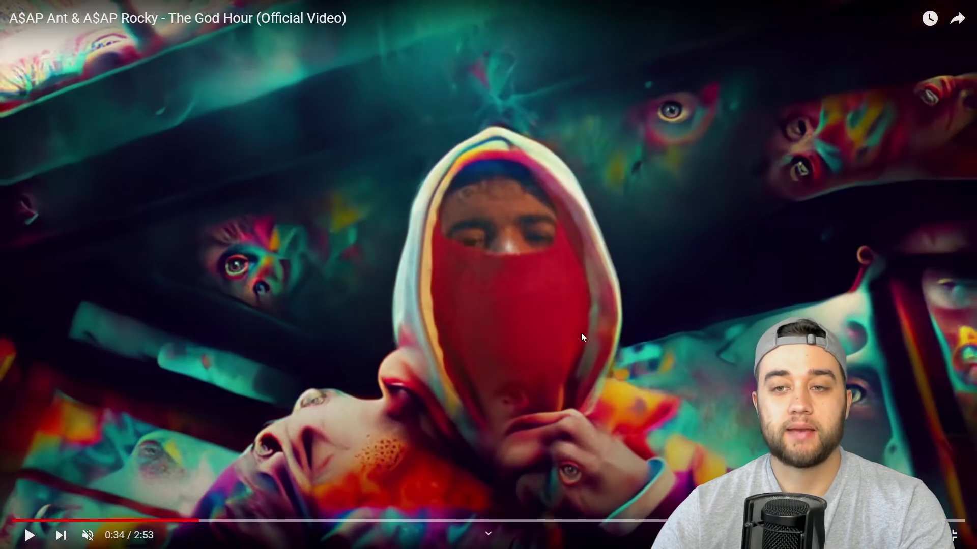
left_click(599, 240)
left_click(464, 281)
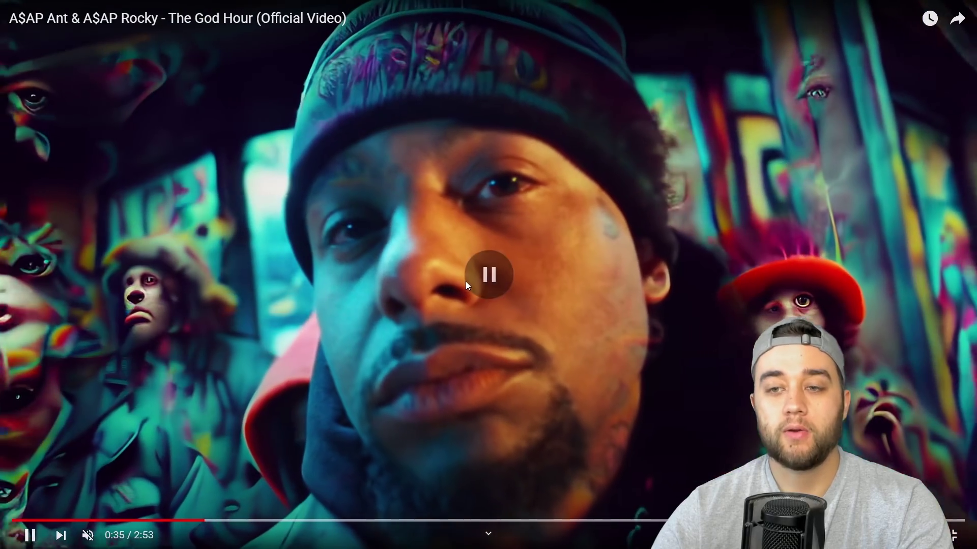
left_click(465, 281)
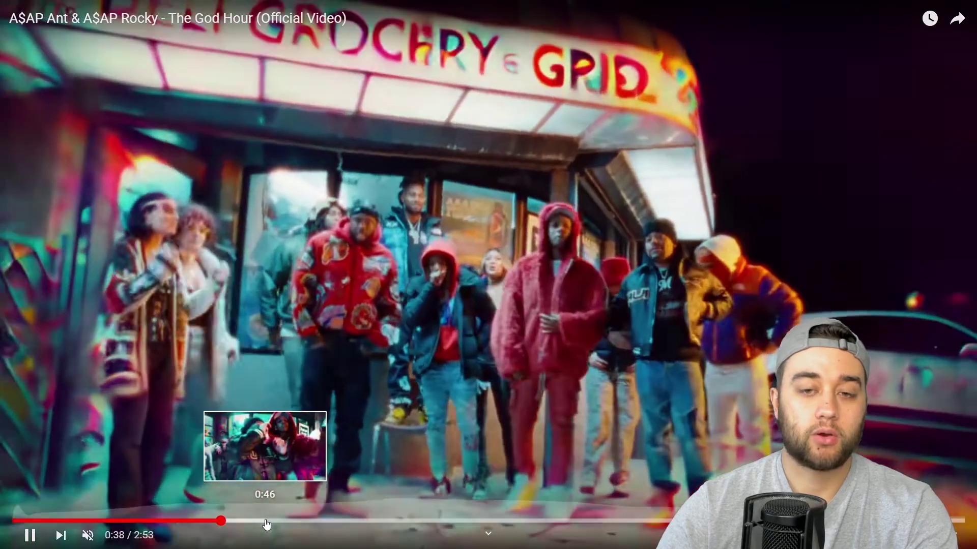
Skip ahead to 0:46, then replay the styled shots outside full screen and pause at about 0:34.
left_click(266, 520)
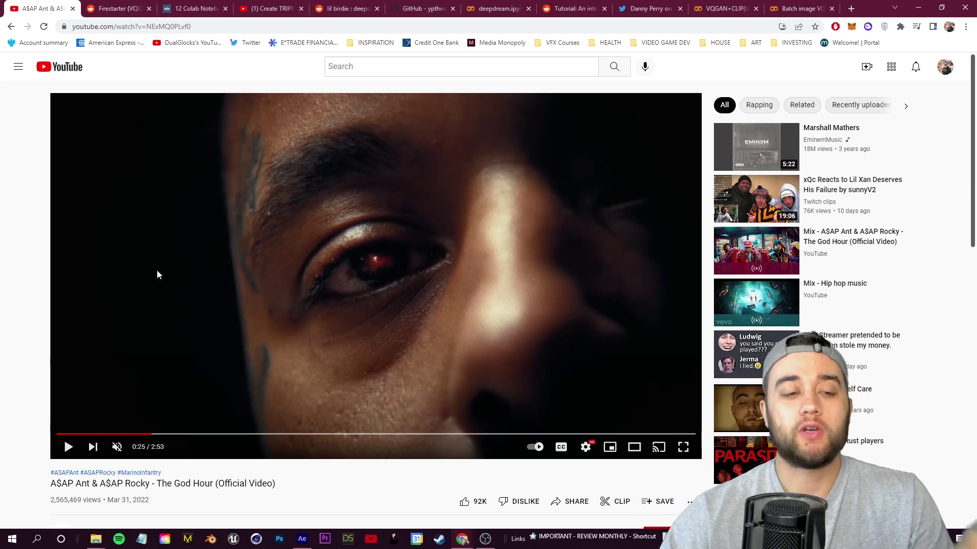
left_click(173, 433)
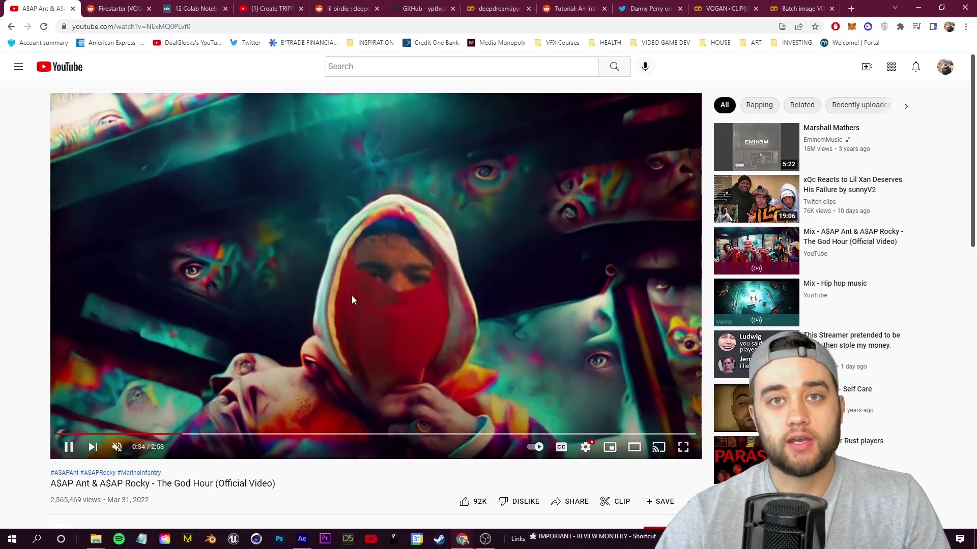
left_click(353, 290)
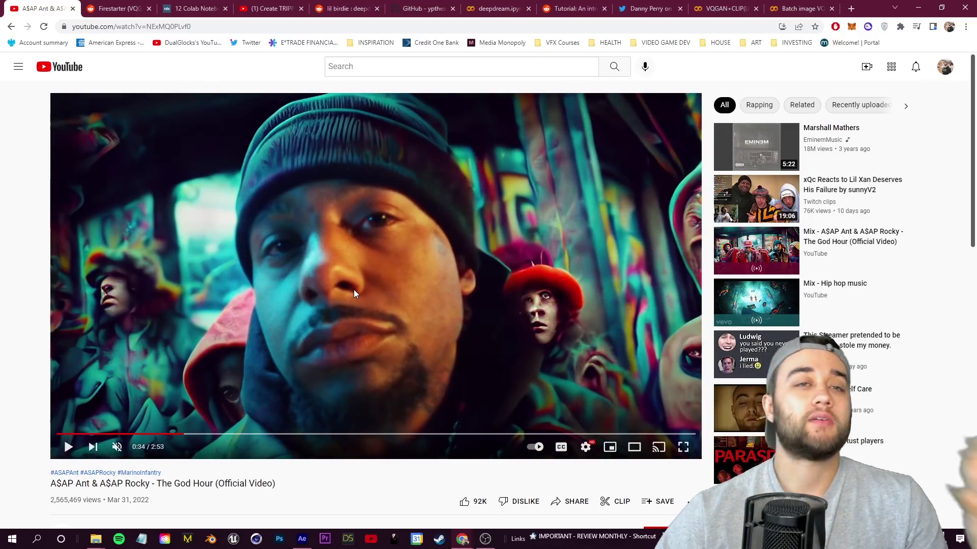
Switch to the "Create TRIPPY Visuals" Deep Dream video and replay its intro from 0:00 to examine the animal-face effect.
left_click(255, 8)
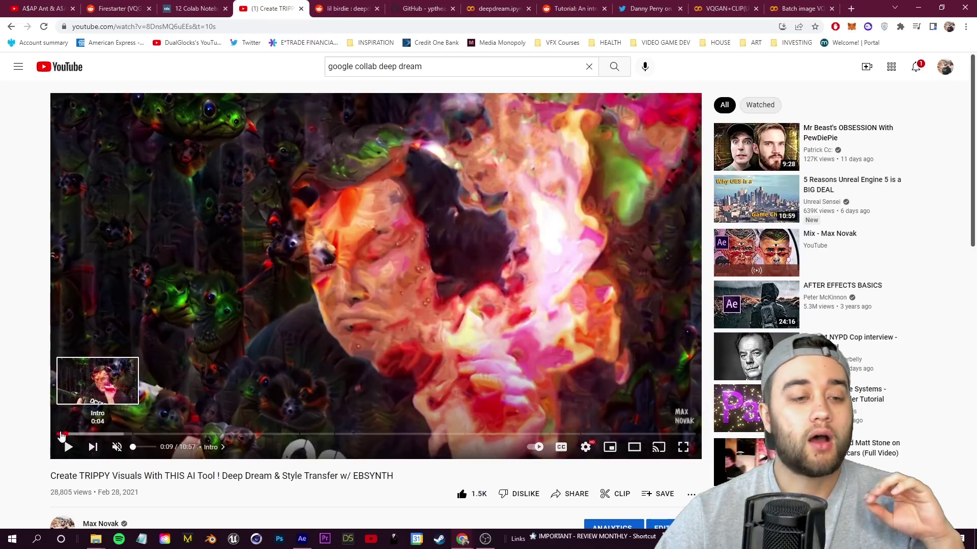
scroll(234, 301, "down", 2)
scroll(153, 366, "up", 2)
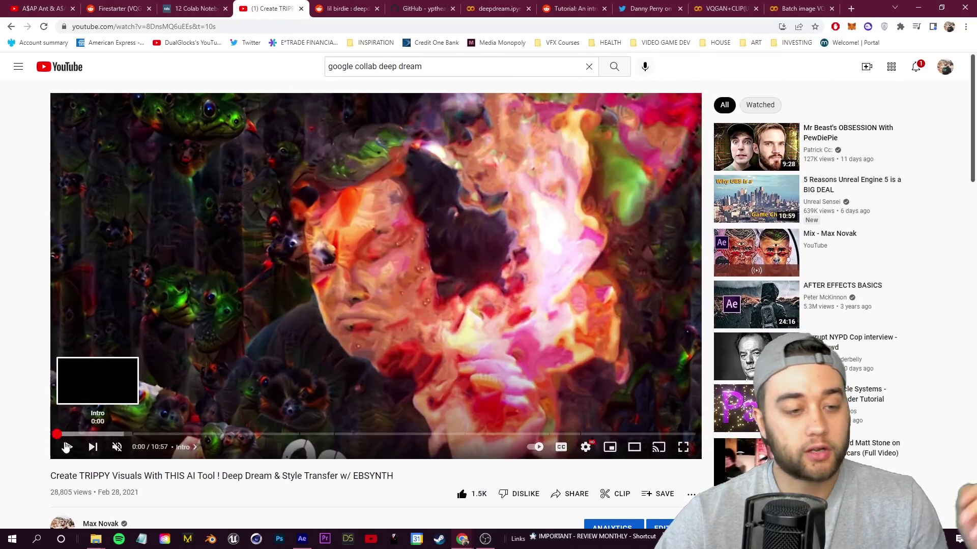
left_click(59, 434)
left_click(170, 322)
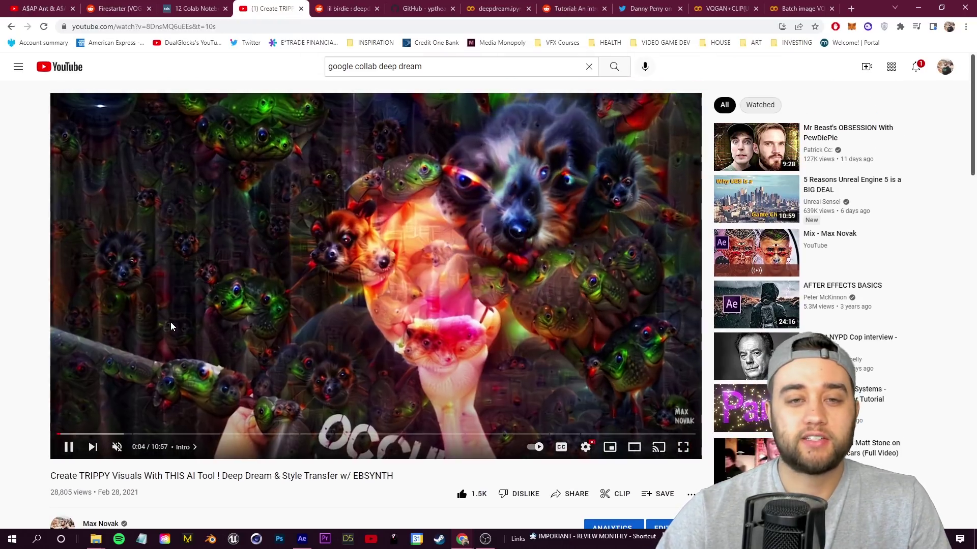
left_click(58, 434)
left_click(236, 321)
left_click(205, 374)
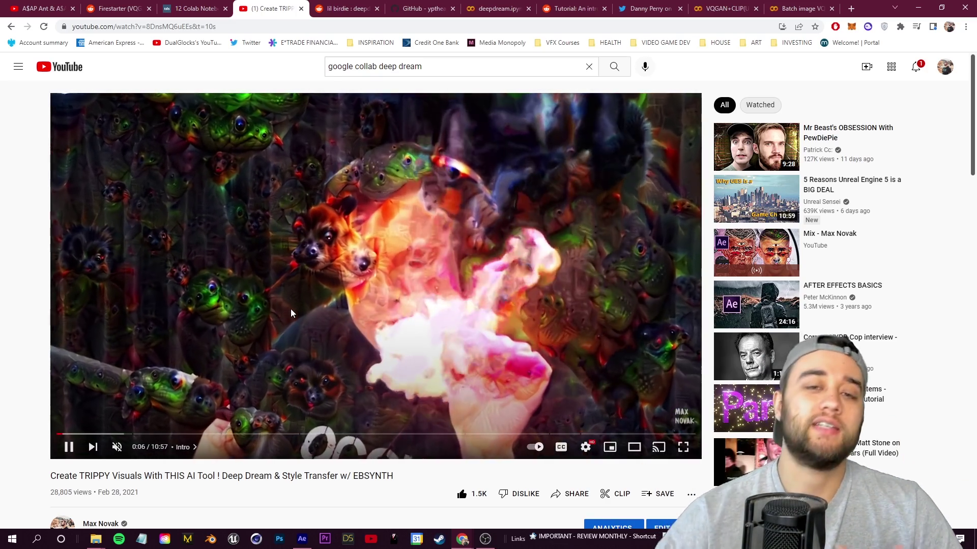
left_click(312, 285)
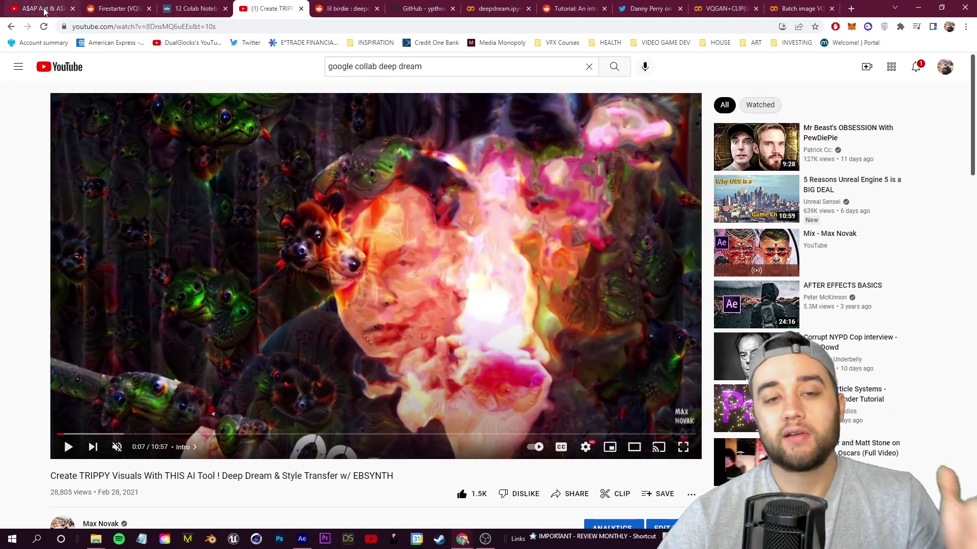
Return to The God Hour music video and continue playback from 0:34 to compare its AI look.
left_click(44, 12)
left_click(352, 274)
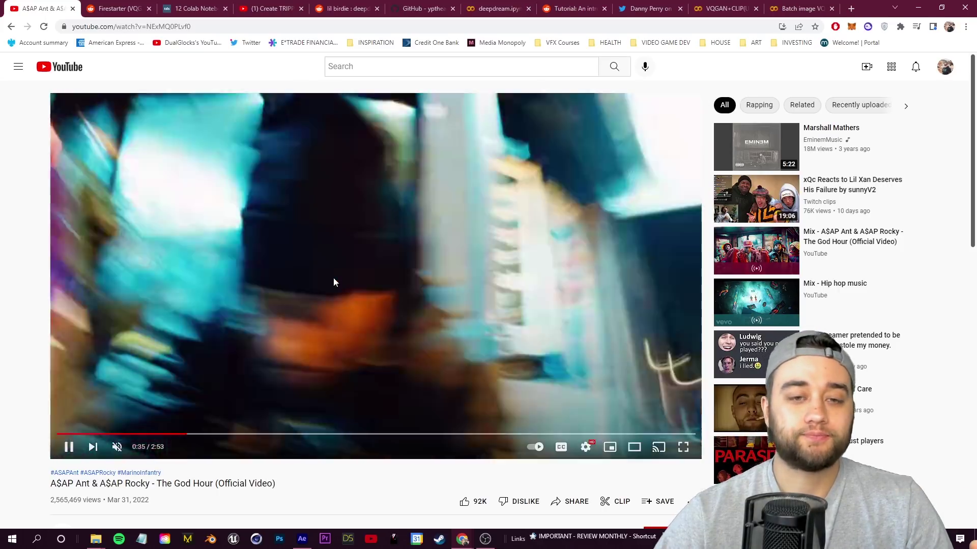
left_click(172, 294)
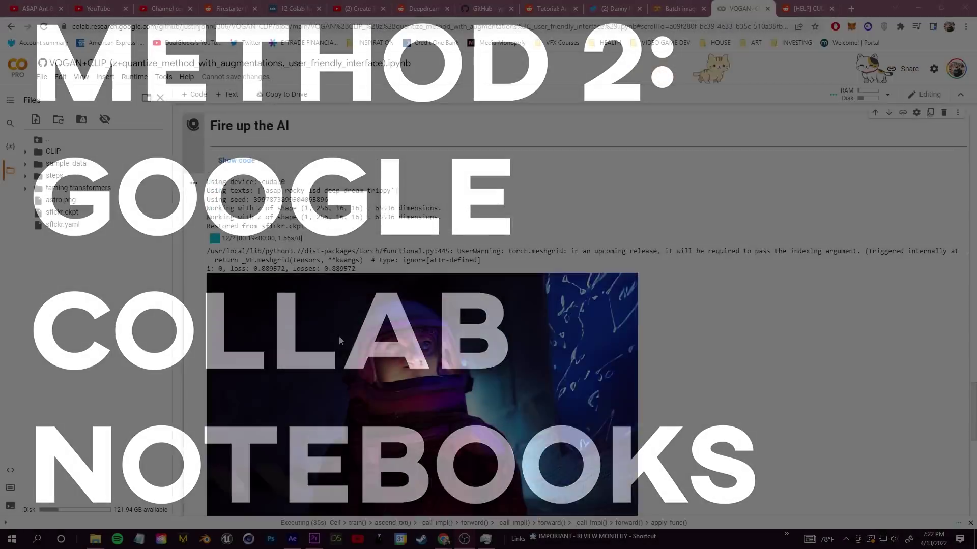
Review the VQGAN+CLIP Colab notebook's run parameters and the image output under "Fire up the AI".
scroll(285, 235, "up", 4)
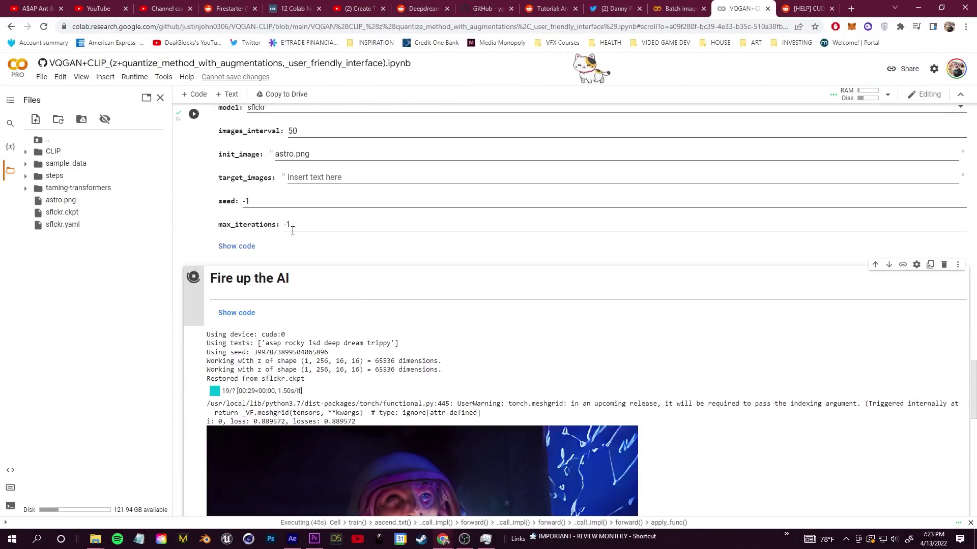
scroll(356, 366, "down", 4)
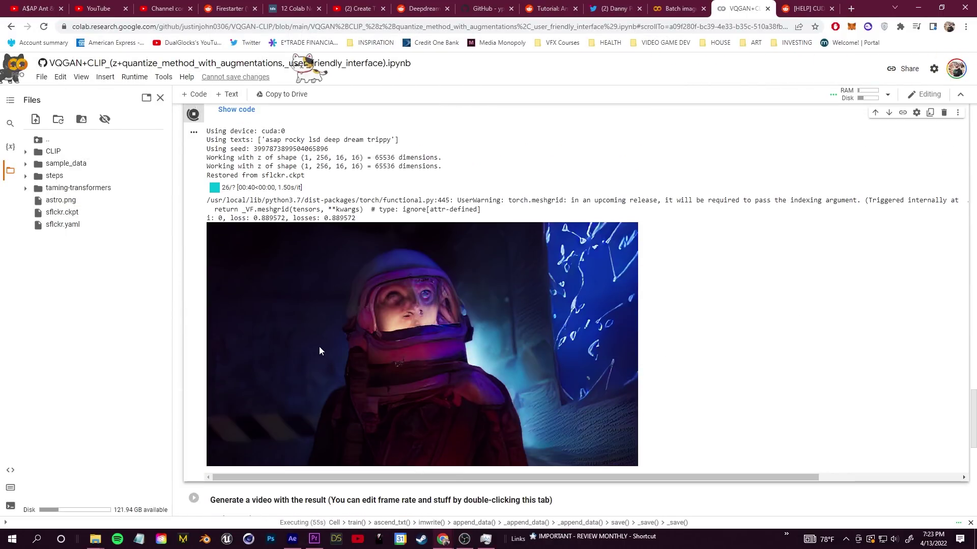
scroll(329, 334, "up", 1)
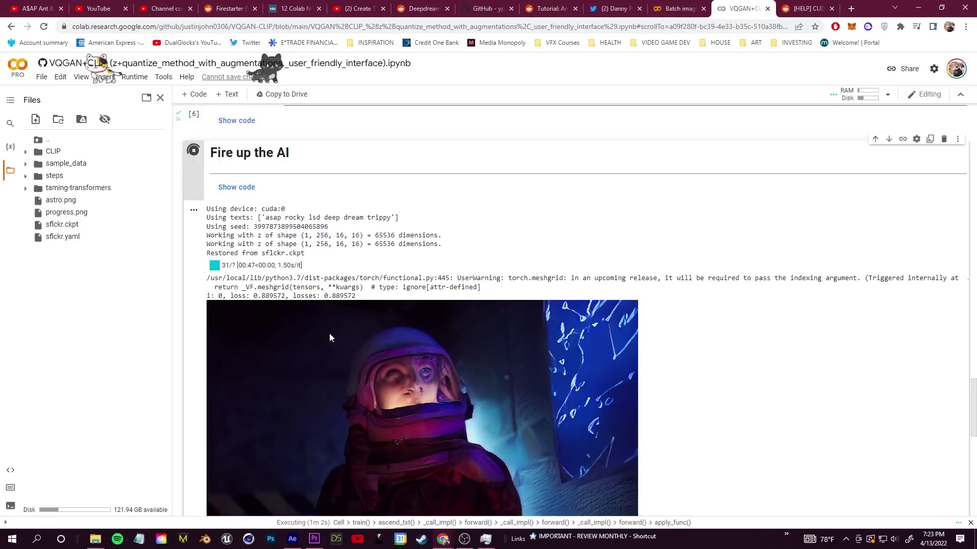
scroll(344, 330, "down", 1)
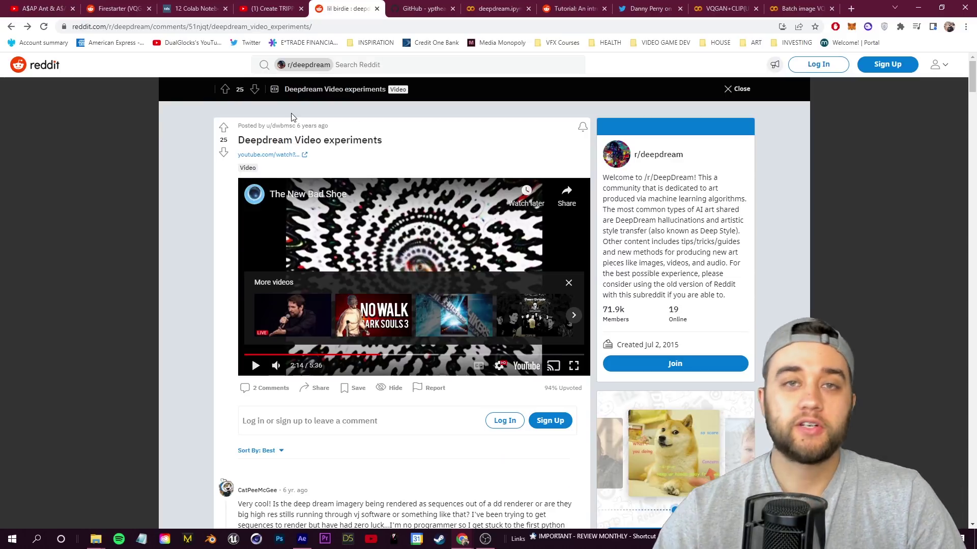
Play the clip in the "Deepdream Video experiments" Reddit post and read the comments about how it was made.
left_click(573, 285)
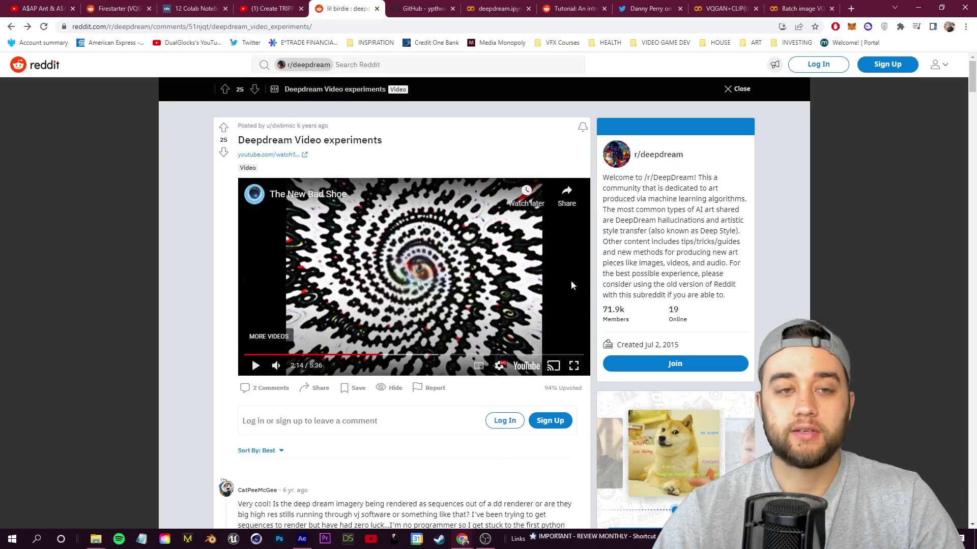
left_click(256, 365)
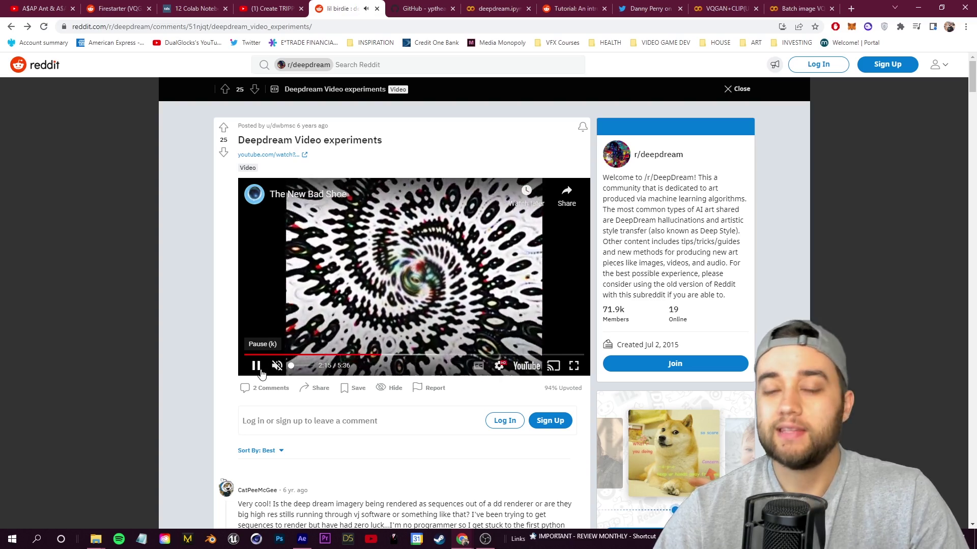
scroll(178, 326, "down", 12)
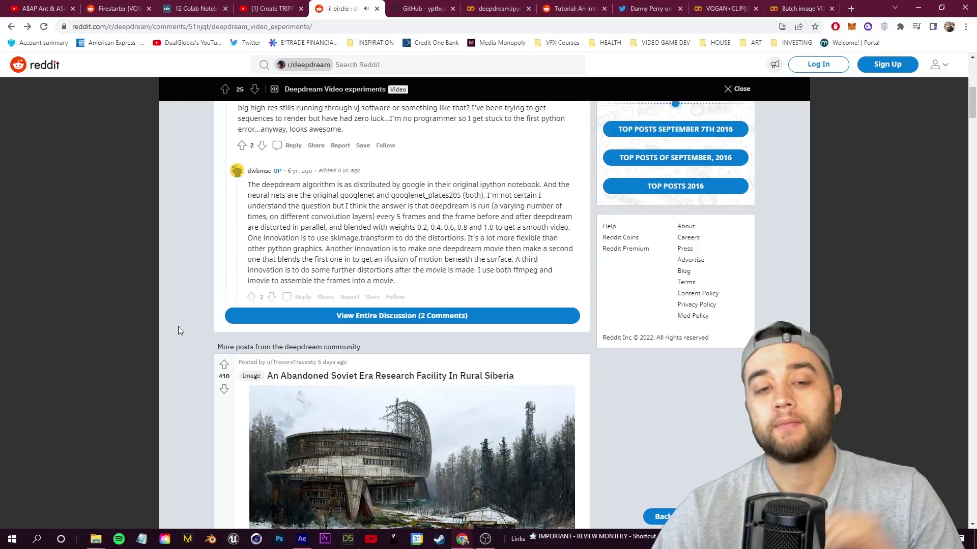
Switch to the deepdream.ipynb Colab notebook and look through its DeepDream introduction and example image.
scroll(178, 328, "down", 1)
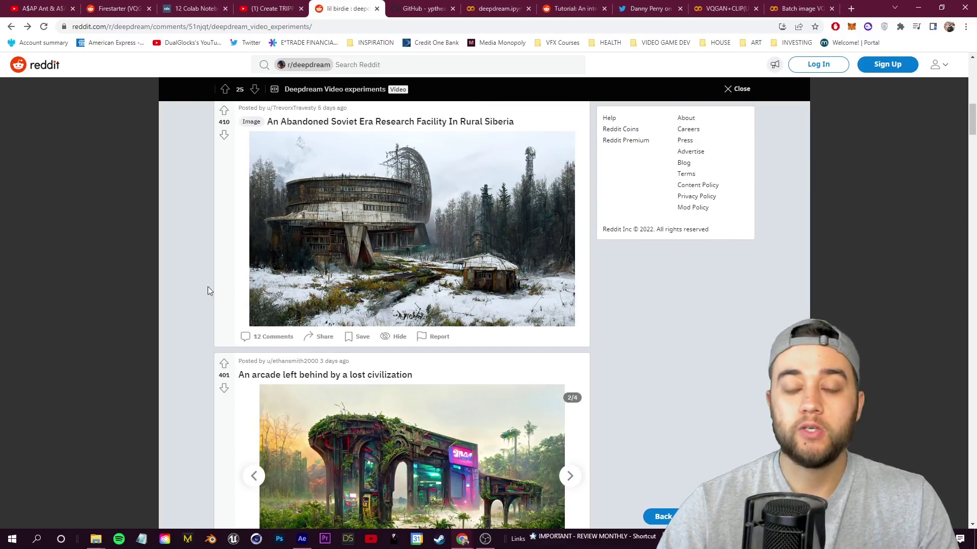
left_click(493, 8)
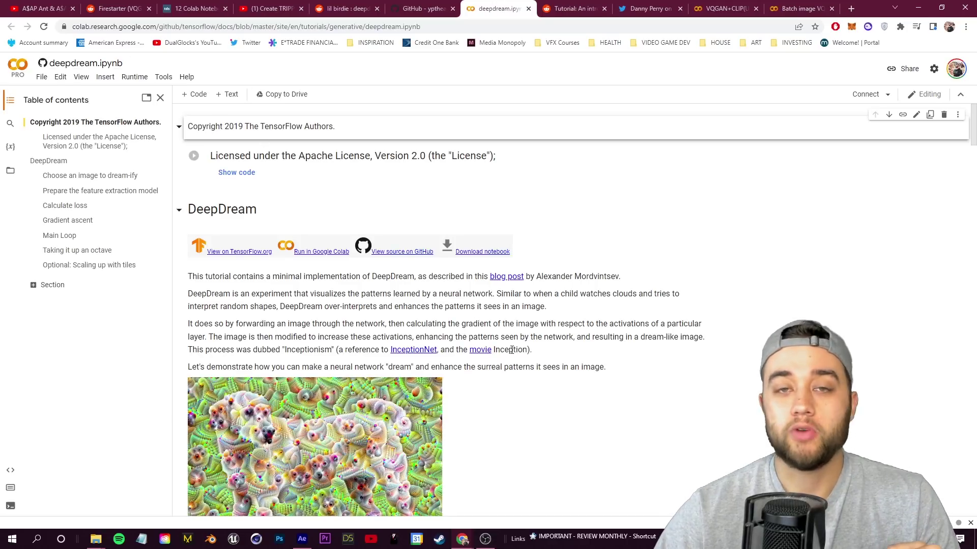
scroll(511, 350, "down", 15)
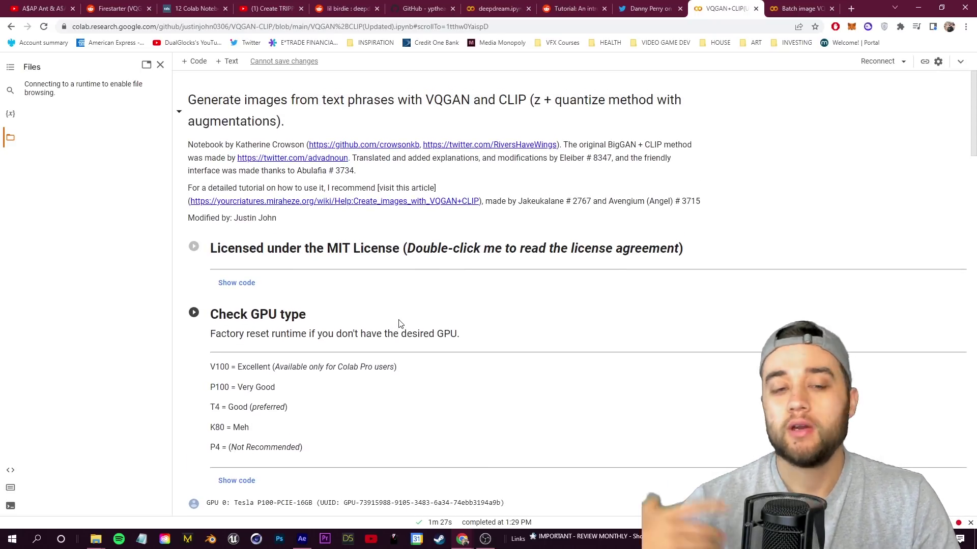
Show the code of the VQGAN+CLIP notebook's Check GPU type cell and examine its list of GPU ratings.
scroll(419, 304, "down", 4)
scroll(331, 286, "up", 3)
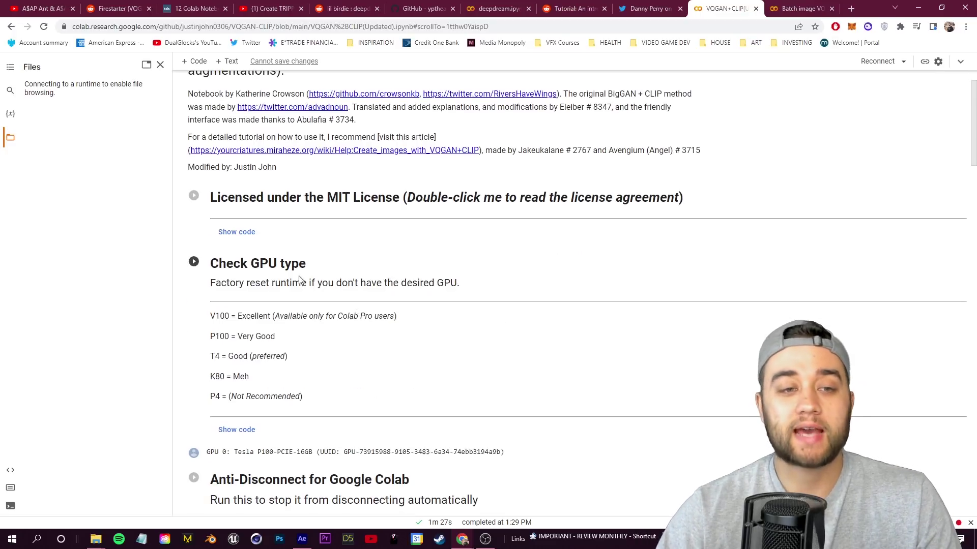
left_click(235, 431)
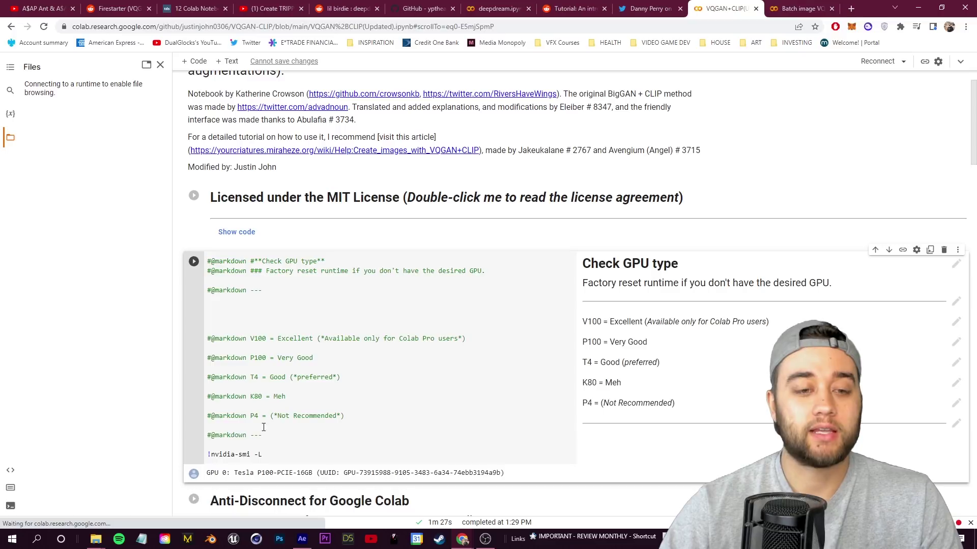
scroll(286, 375, "down", 2)
left_click_drag(289, 202, 305, 356)
left_click(207, 247)
scroll(210, 343, "up", 3)
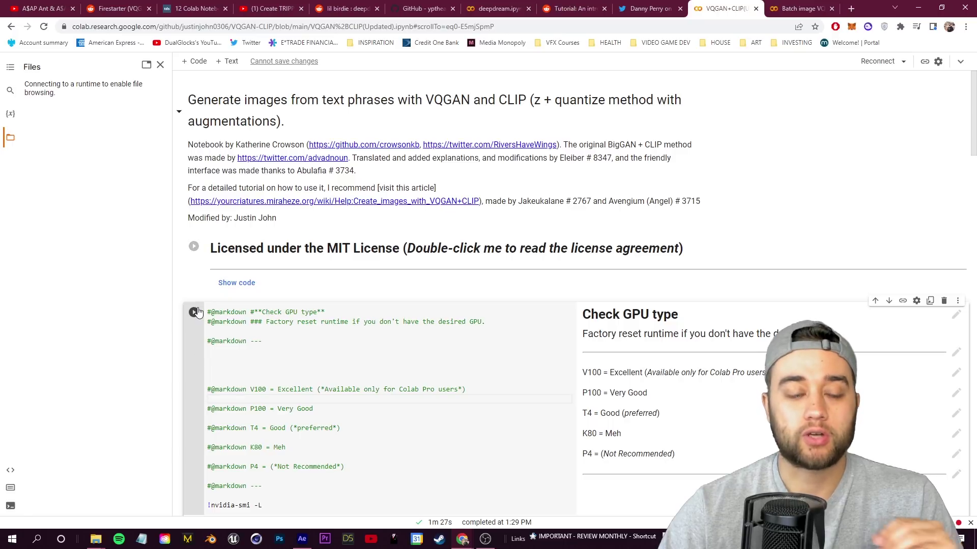
Review the notebook's Parameters cell, highlighting the texts prompt "asap rocky lsd trippy google deep dream.".
scroll(198, 315, "down", 3)
scroll(340, 388, "down", 15)
left_click_drag(254, 229, 552, 277)
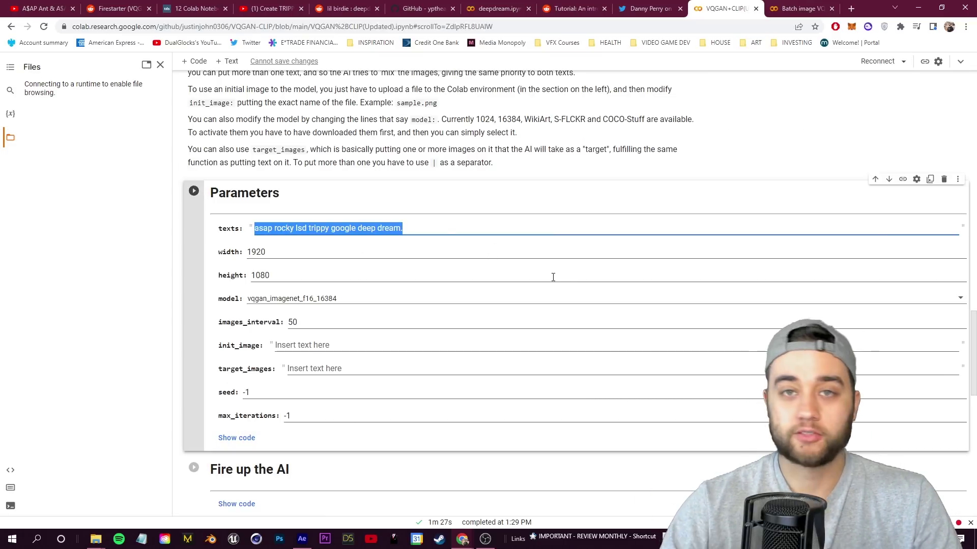
scroll(553, 277, "down", 2)
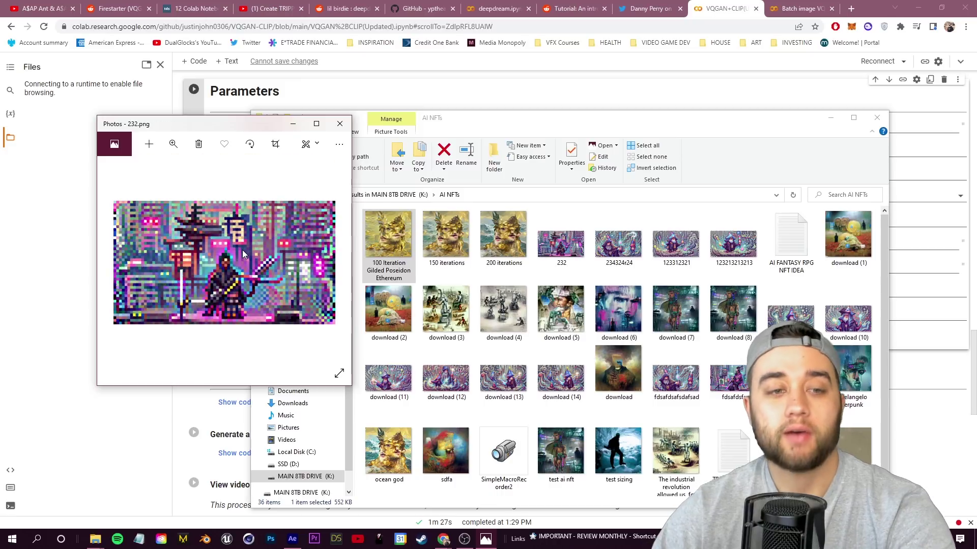
Browse the AI-generated images in the AI NFTs folder from 232.png through to video.mp4, and close the viewer.
key("Right")
key("Left")
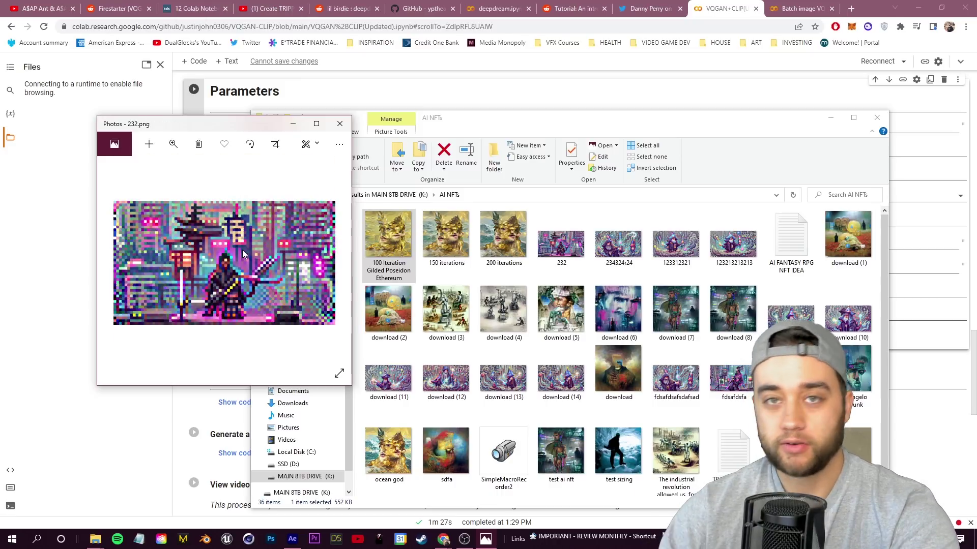
key("Right")
key("Right")
key("Right")
key("Right")
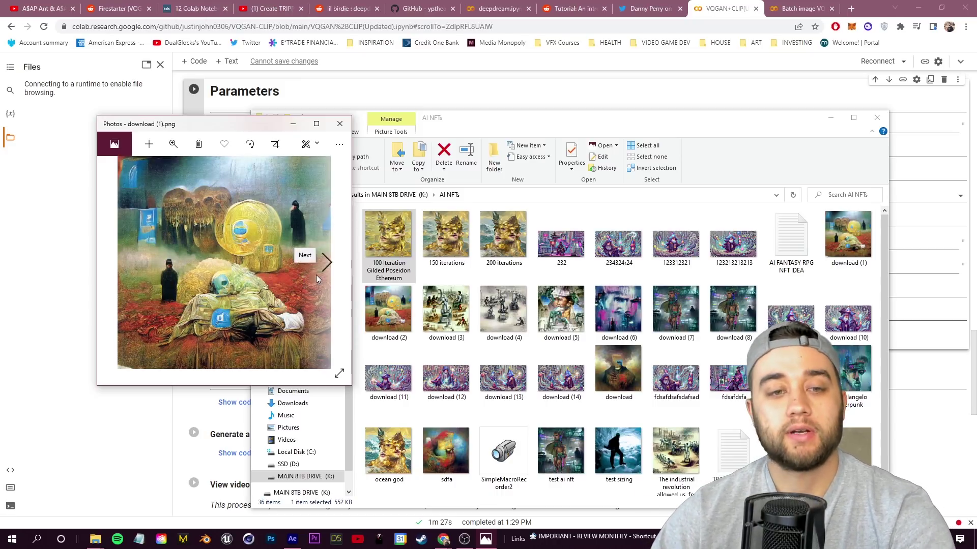
left_click(327, 273)
left_click(330, 273)
left_click(327, 265)
left_click(327, 265)
left_click(327, 265)
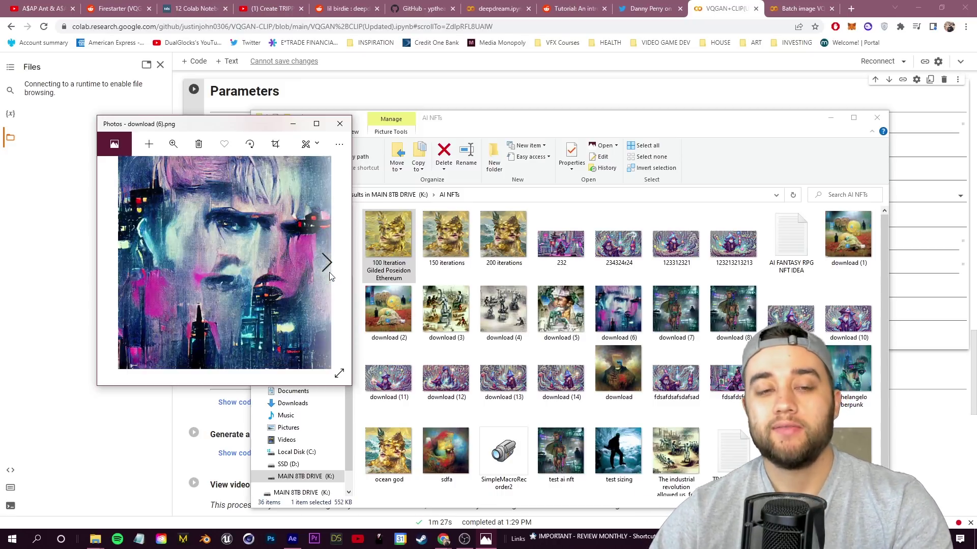
left_click(327, 265)
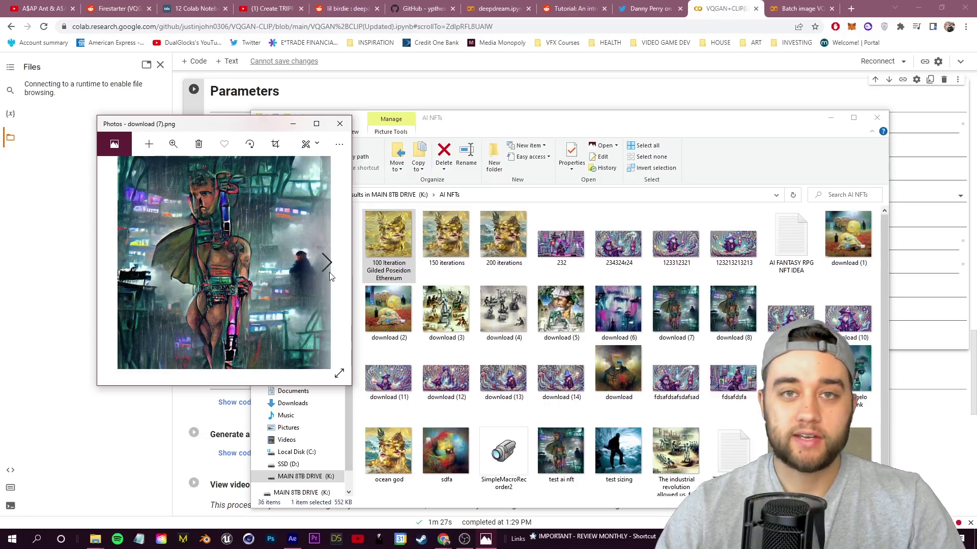
left_click(328, 272)
left_click(327, 271)
left_click(327, 271)
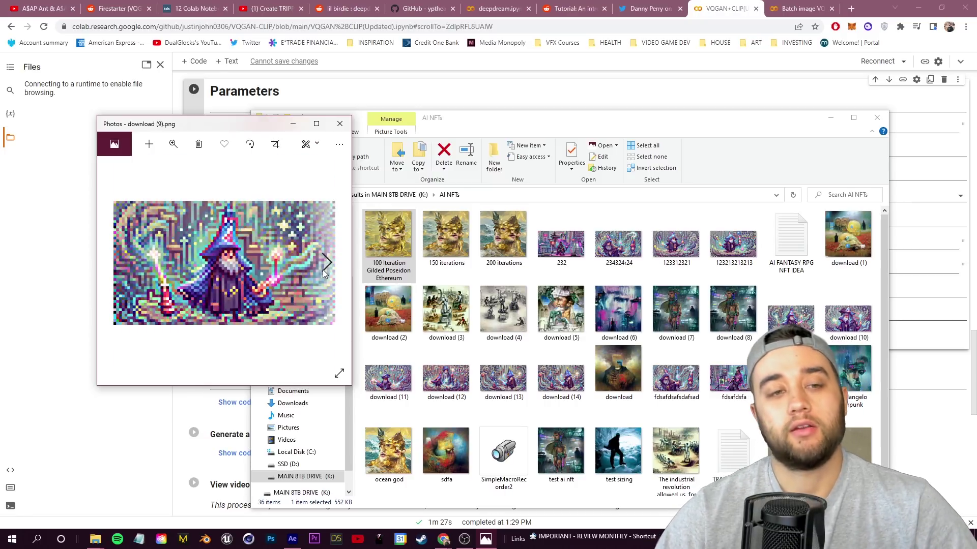
left_click(323, 270)
left_click(322, 269)
left_click(323, 270)
left_click(322, 270)
left_click(322, 270)
left_click(322, 270)
left_click(322, 269)
left_click(323, 270)
left_click(322, 269)
left_click(323, 270)
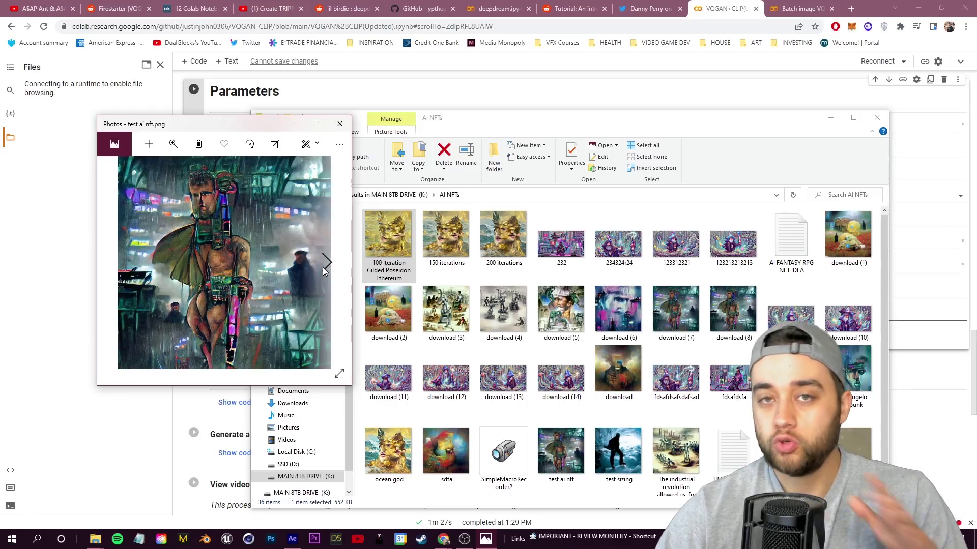
left_click(323, 269)
left_click(322, 270)
left_click(323, 270)
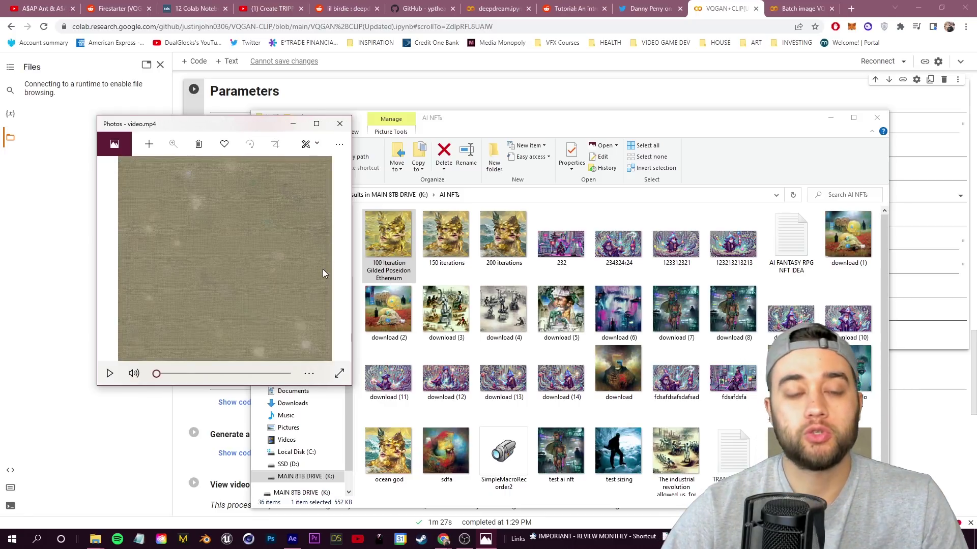
left_click(340, 124)
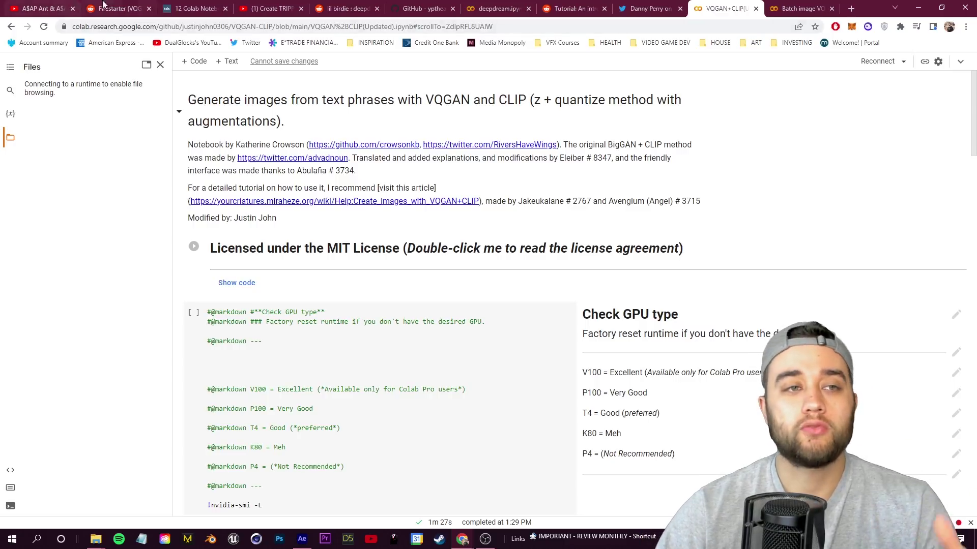
Switch to the "Firestarter (VQGAN video)" Reddit post and watch its clip in full screen.
left_click(116, 9)
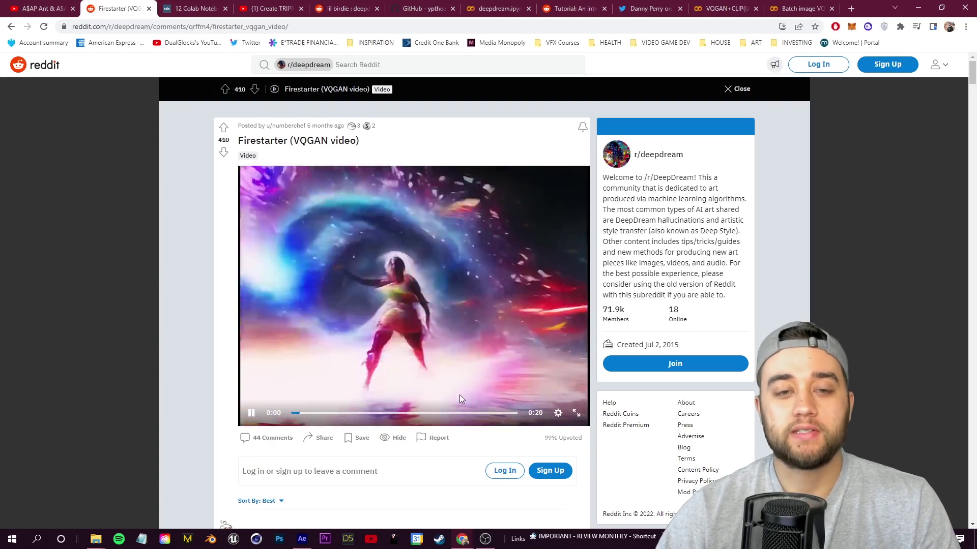
left_click(576, 413)
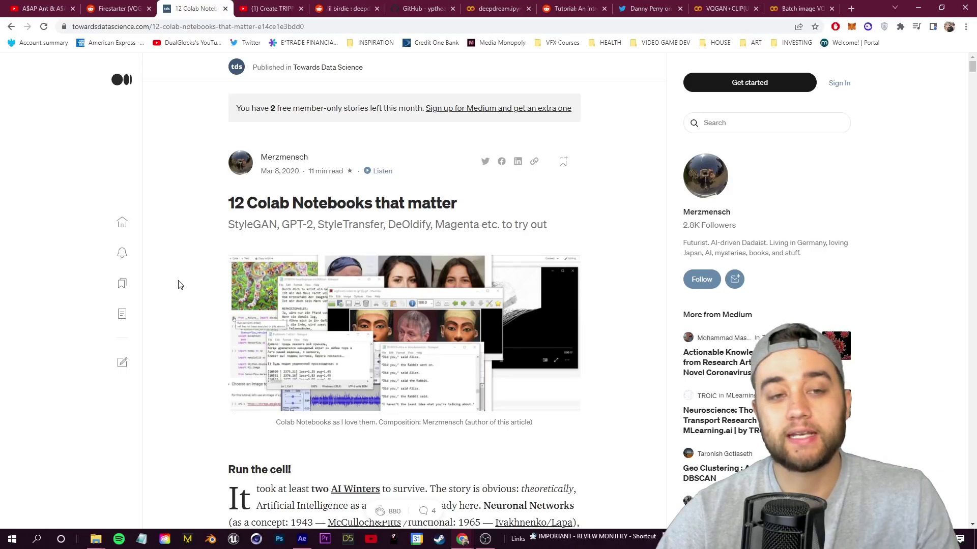
Read through the "12 Colab Notebooks that matter" article from its title to the First Order Motion model section.
left_click_drag(229, 203, 469, 210)
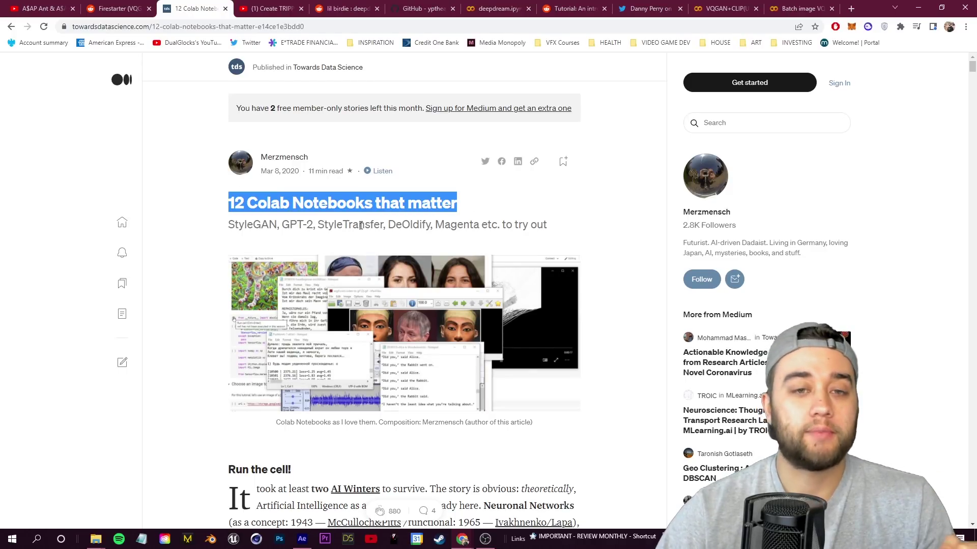
left_click(317, 231)
left_click_drag(230, 231, 299, 236)
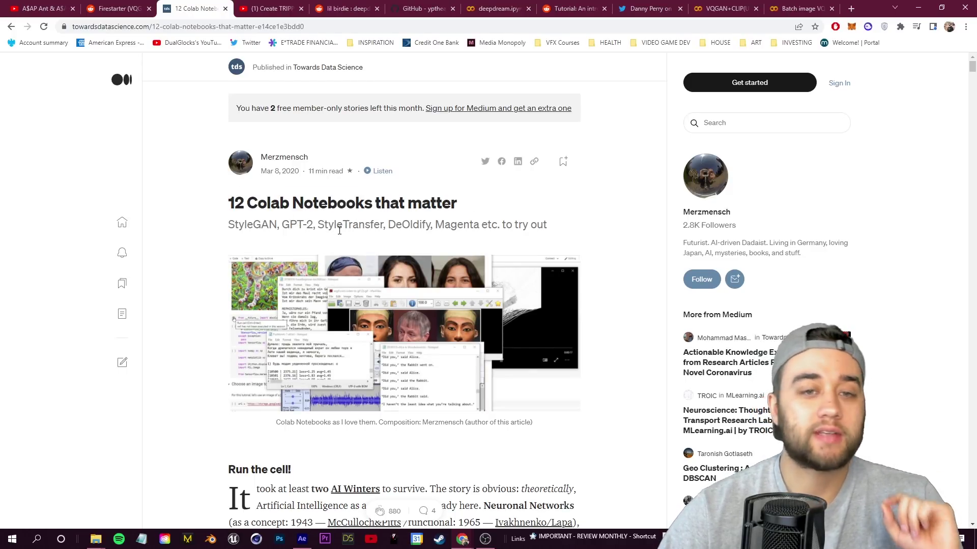
scroll(326, 235, "down", 20)
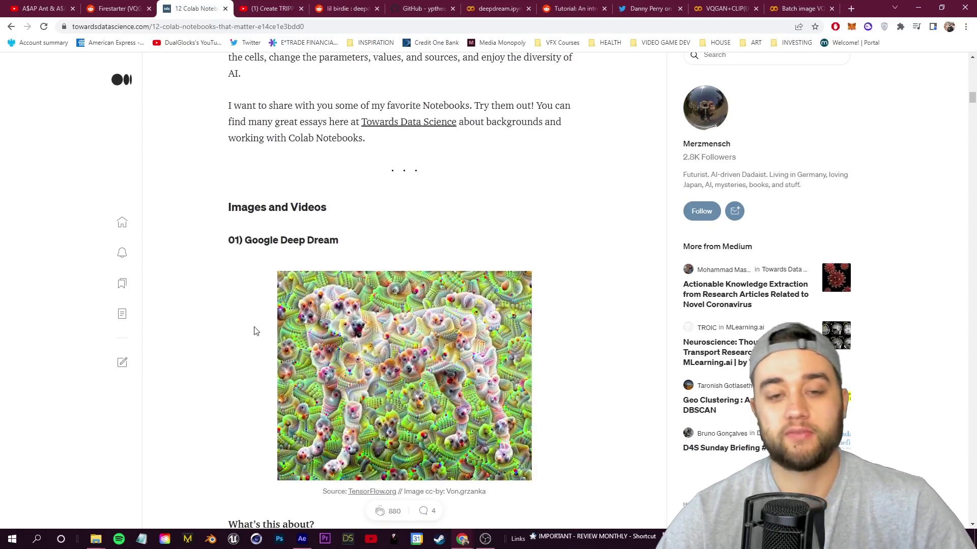
scroll(245, 330, "down", 2)
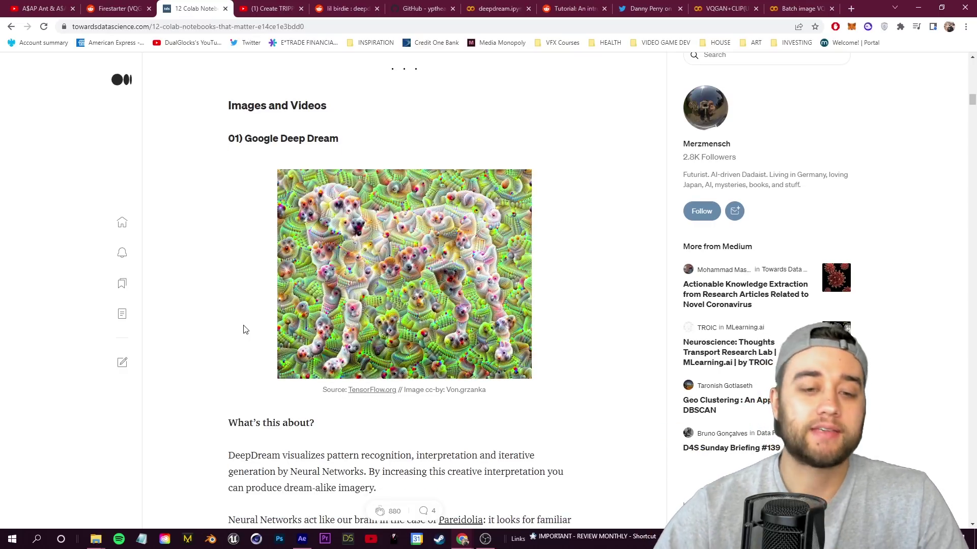
scroll(247, 305, "down", 20)
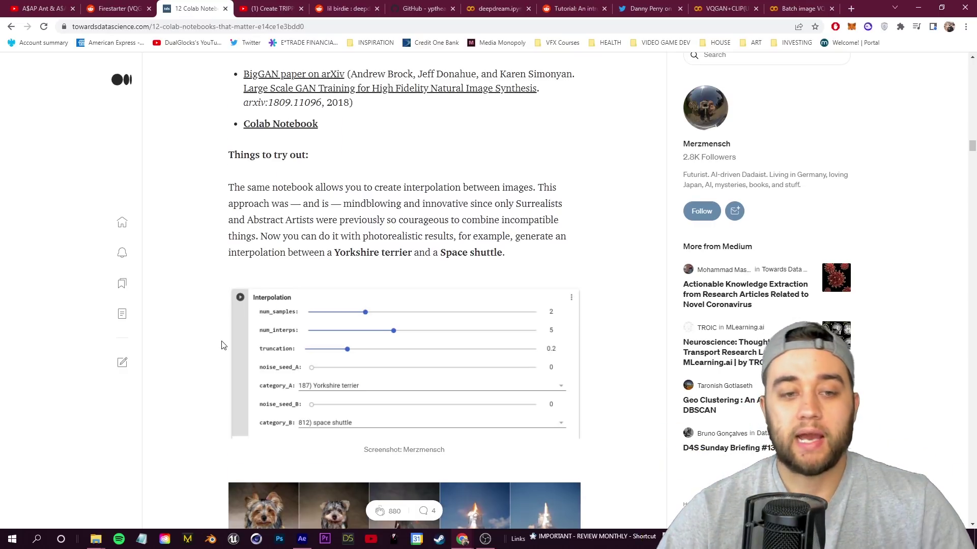
scroll(209, 325, "down", 13)
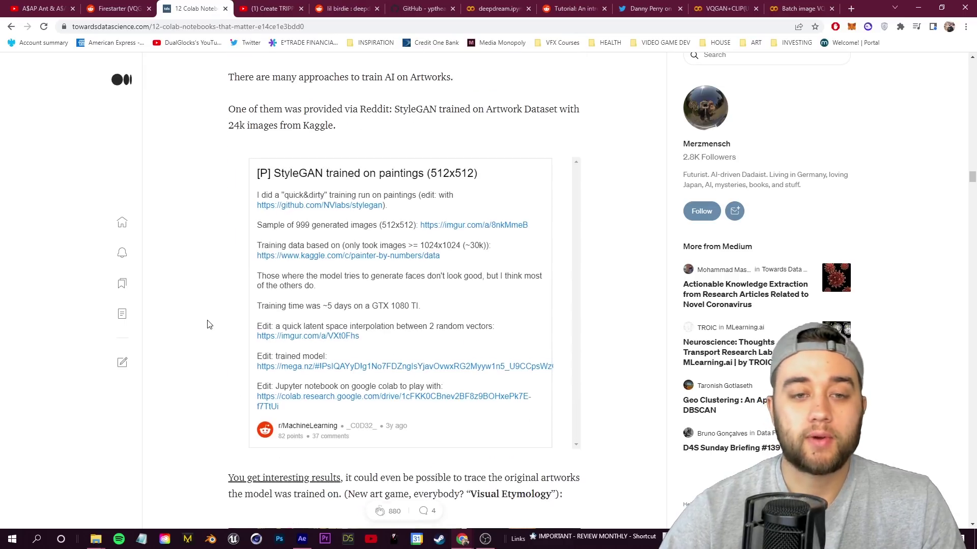
scroll(188, 308, "down", 12)
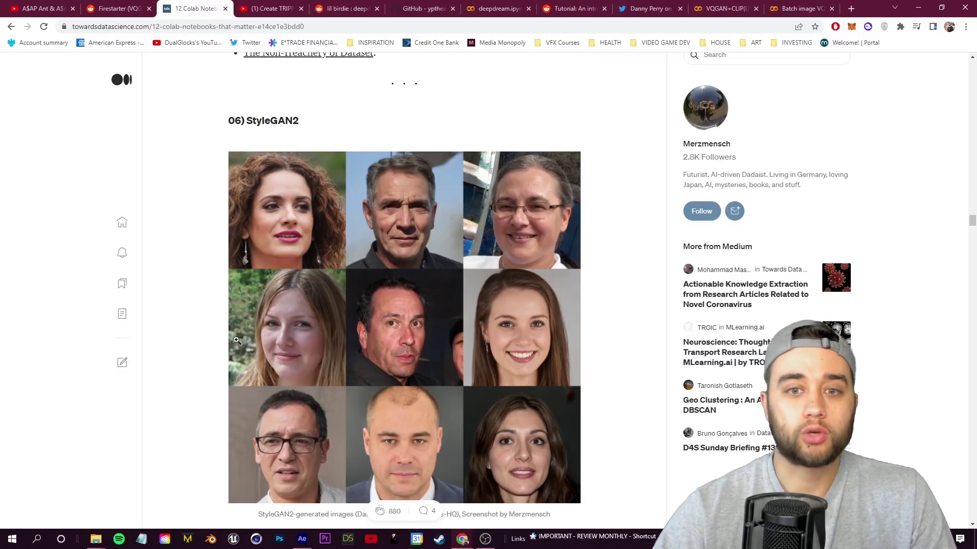
scroll(221, 336, "down", 20)
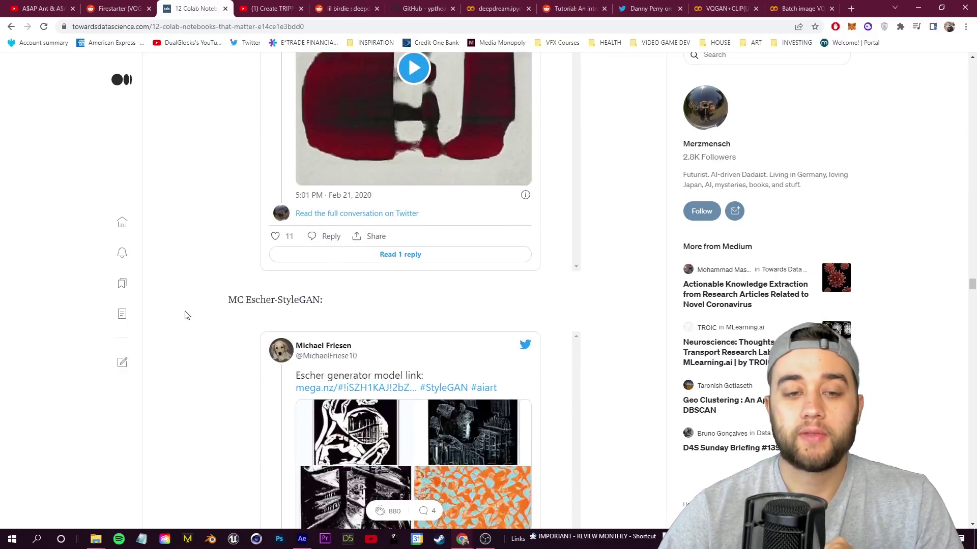
scroll(187, 280, "down", 10)
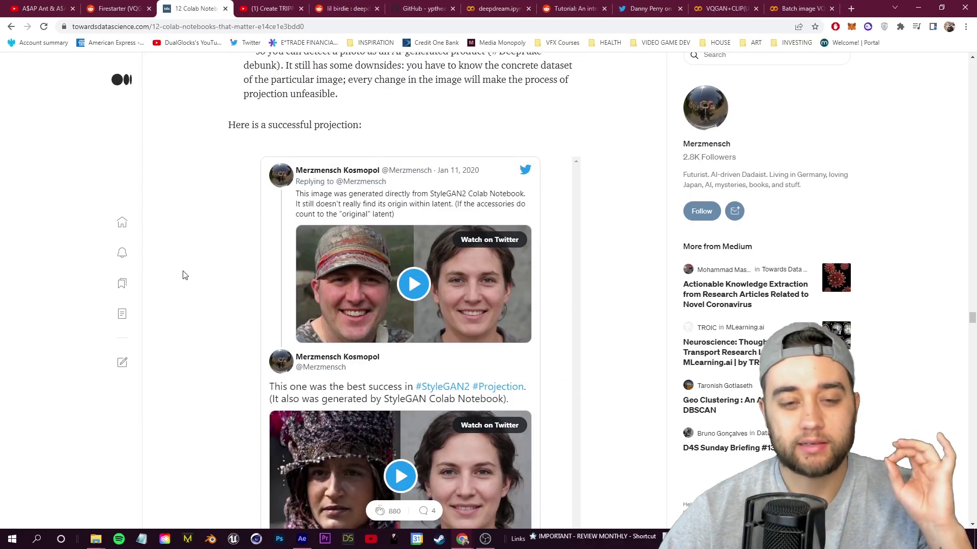
scroll(181, 275, "down", 8)
scroll(171, 298, "down", 14)
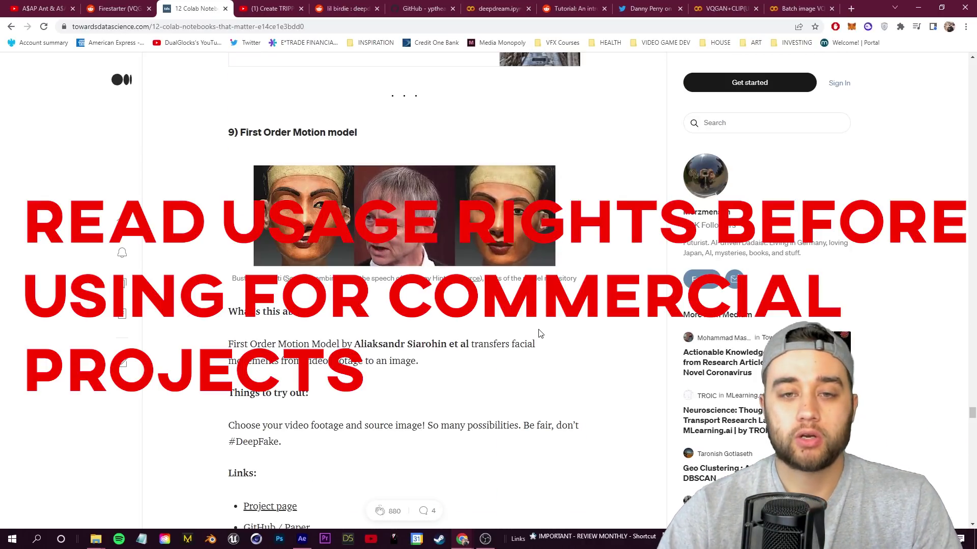
Switch to After Effects and import the footage file pexels-c-technical-6491273.mp4 into the empty project.
left_click(269, 8)
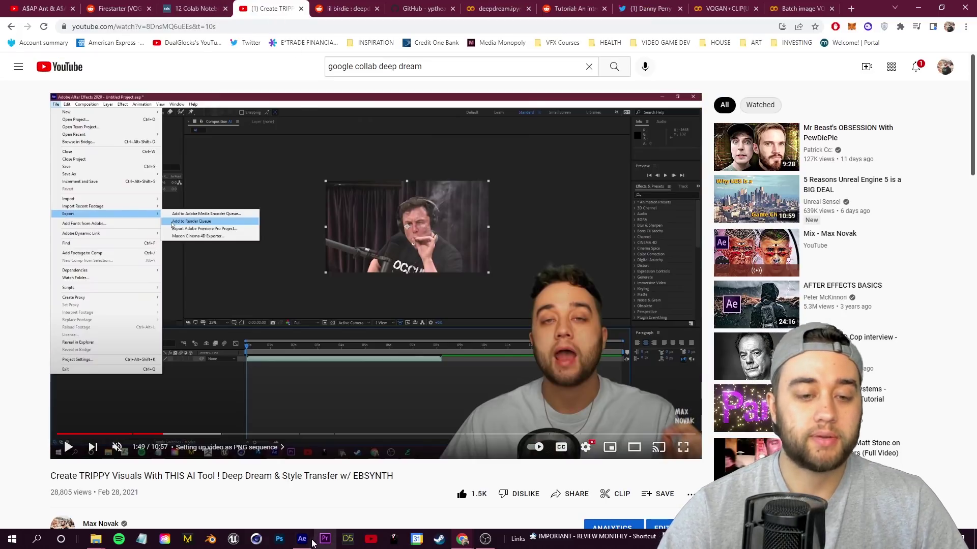
left_click(302, 538)
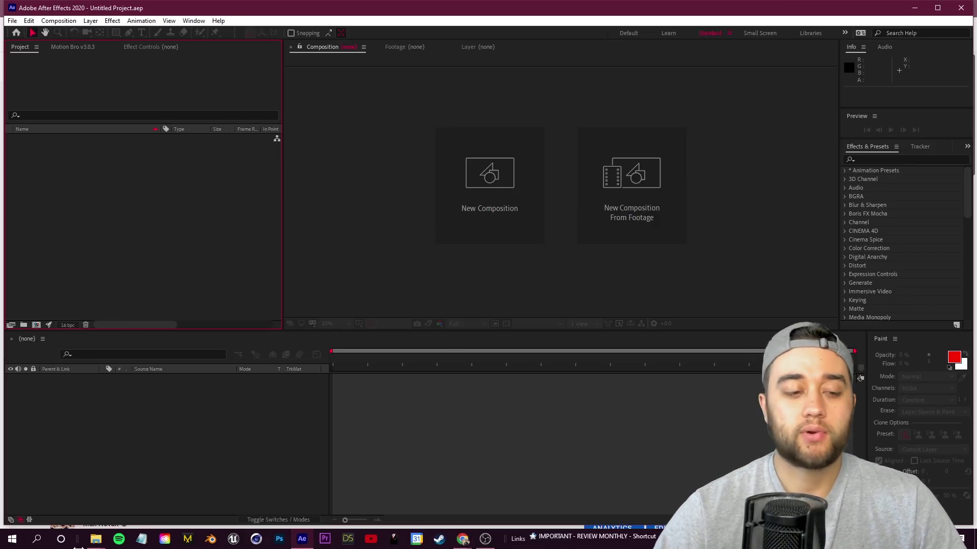
mouse_move(95, 539)
left_click(239, 496)
left_click_drag(245, 188, 52, 175)
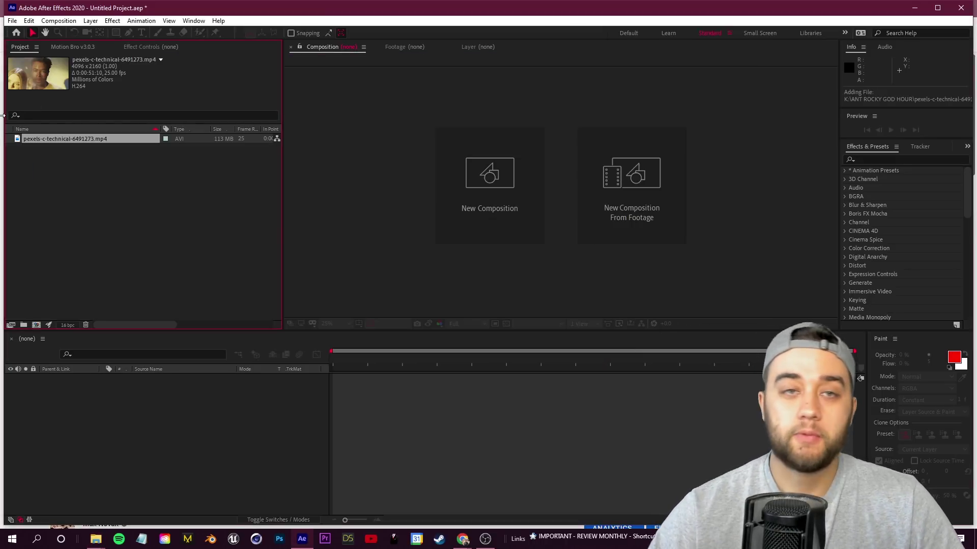
Create a composition from the imported pexels-c-technical-6491273.mp4 clip and add it to the render queue.
left_click_drag(120, 139, 497, 299)
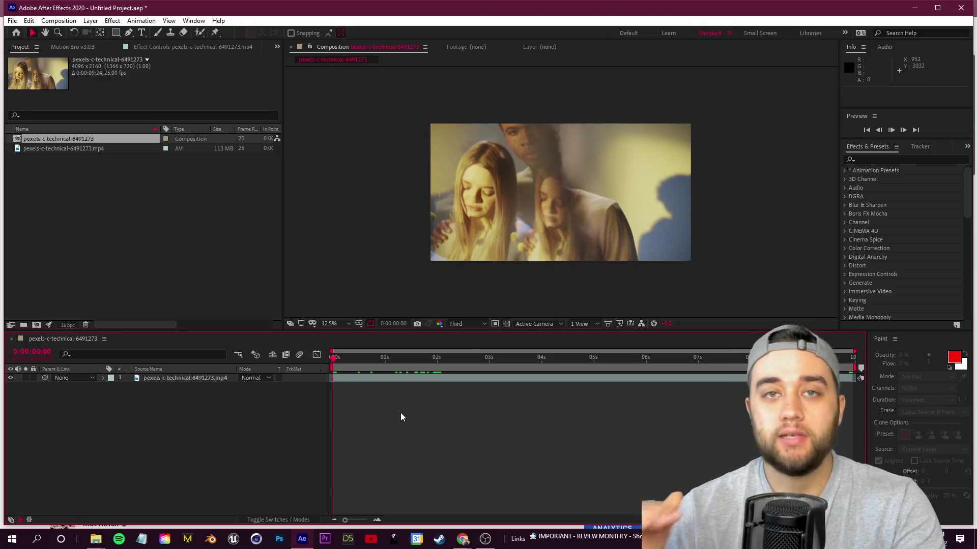
key("space")
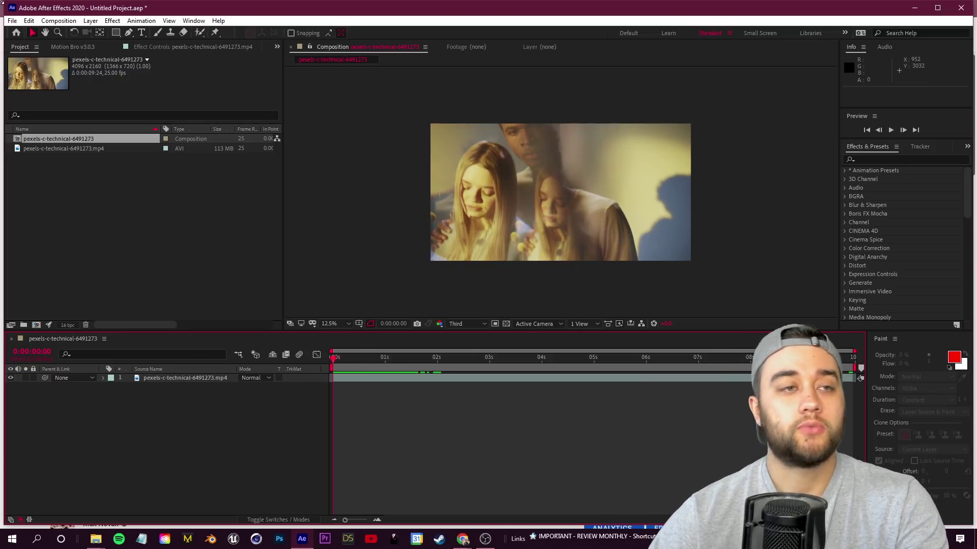
left_click(12, 21)
mouse_move(77, 187)
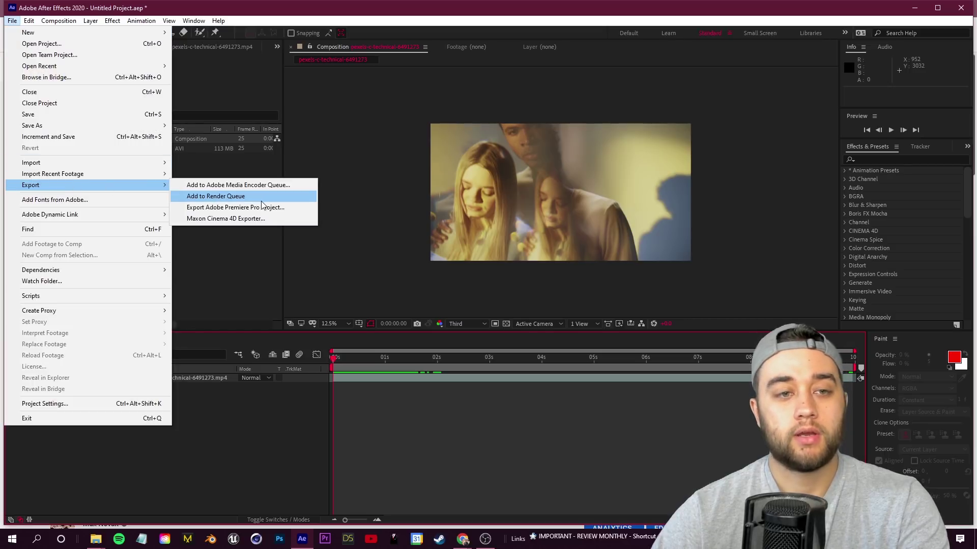
left_click(227, 198)
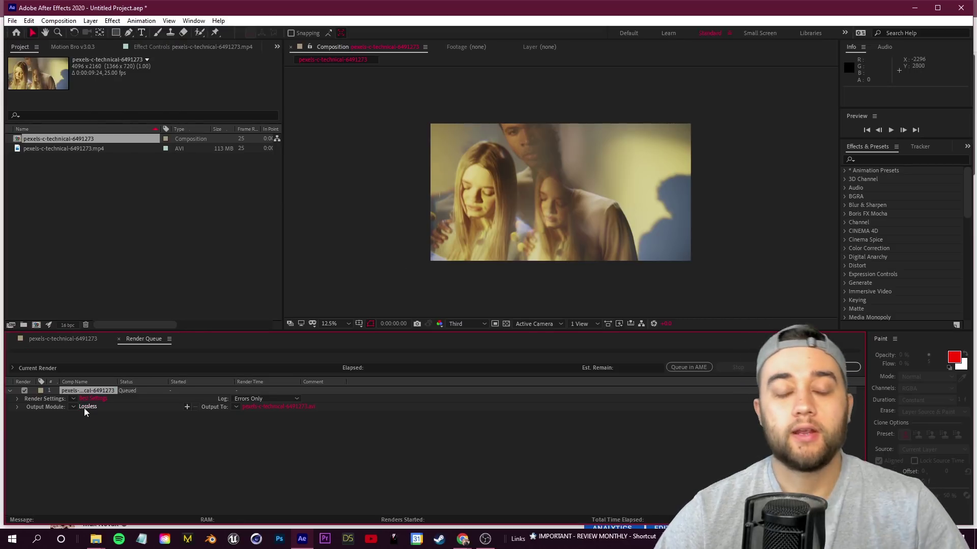
Set the queued composition's output module format to PNG Sequence.
left_click(87, 408)
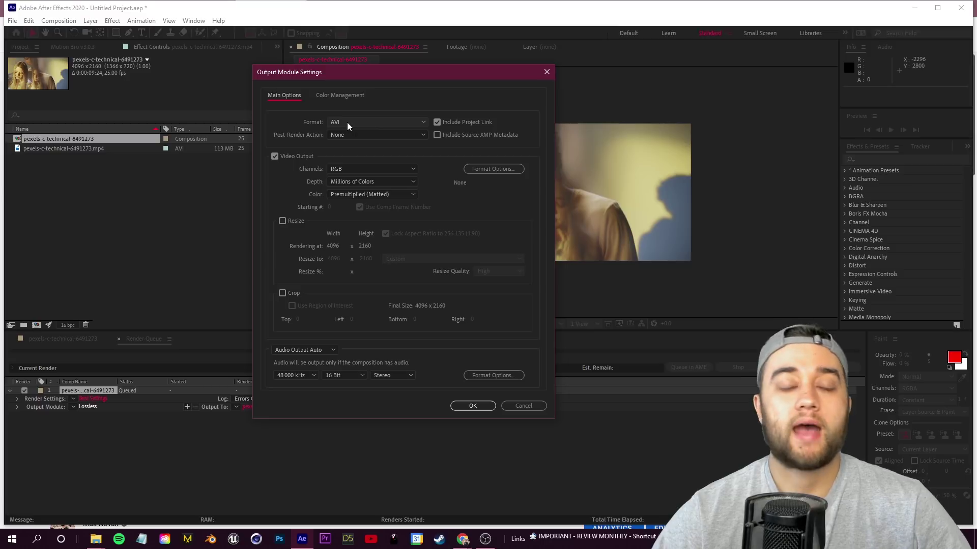
left_click(349, 123)
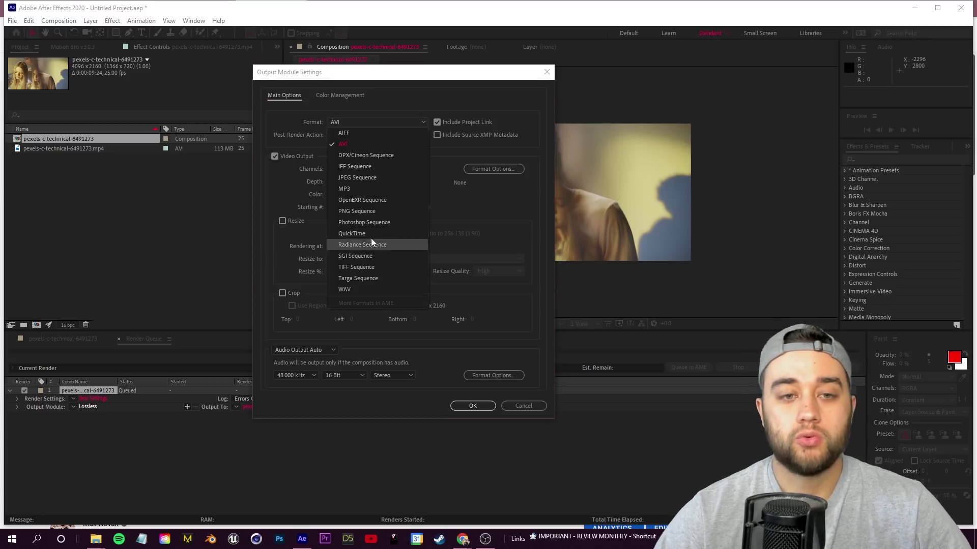
left_click(357, 211)
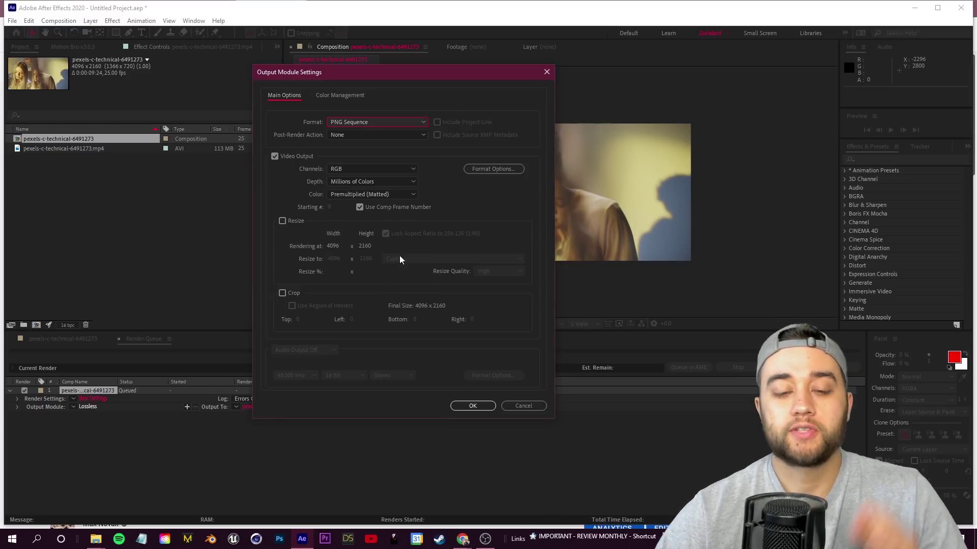
left_click(473, 406)
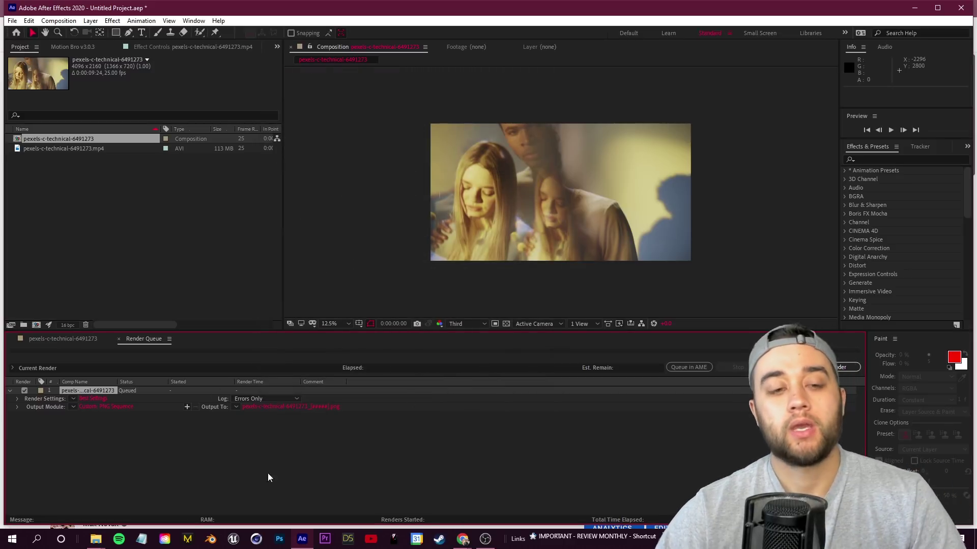
Set the render output to a new folder named GLASS SHOT PNG inside ANT ROCKY GOD HOUR on the MAIN 8TB DRIVE.
left_click(275, 409)
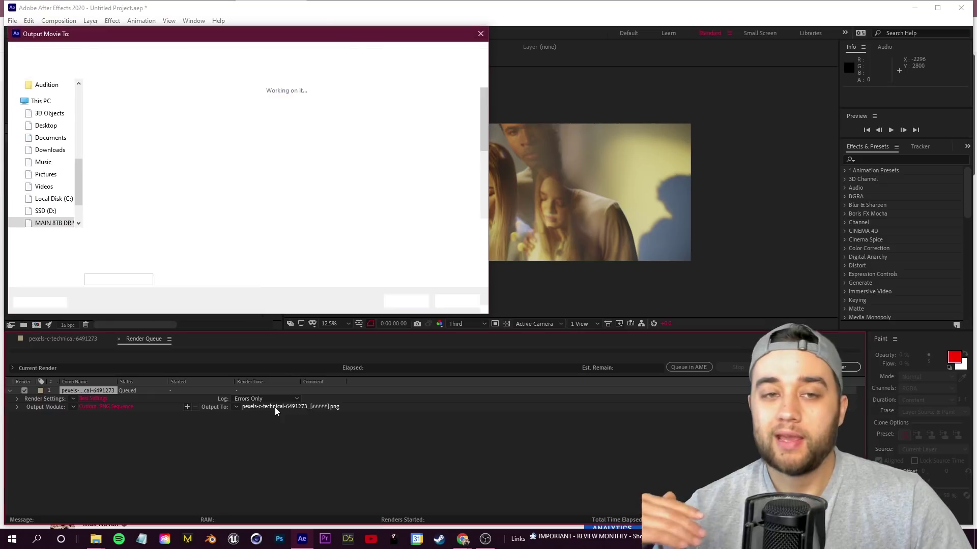
left_click(115, 52)
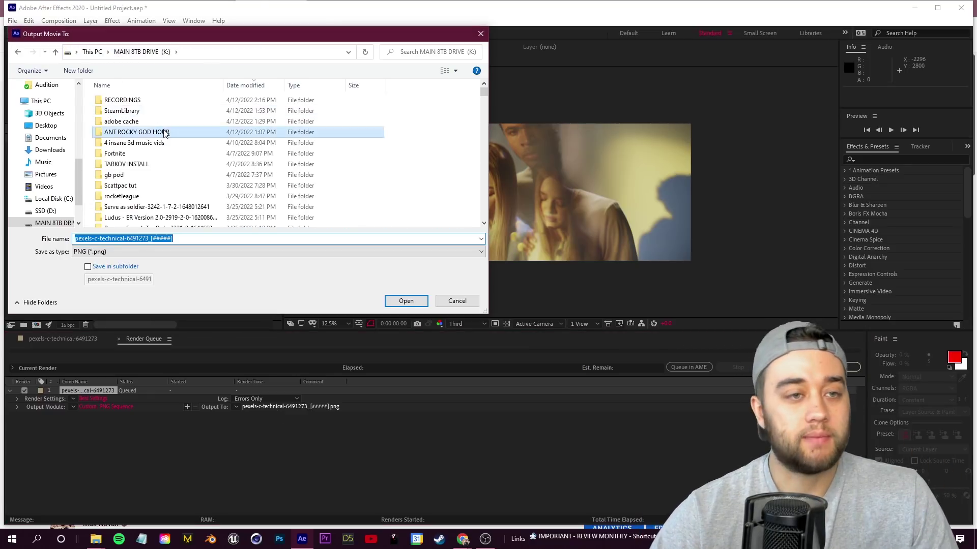
double_click(169, 134)
right_click(165, 146)
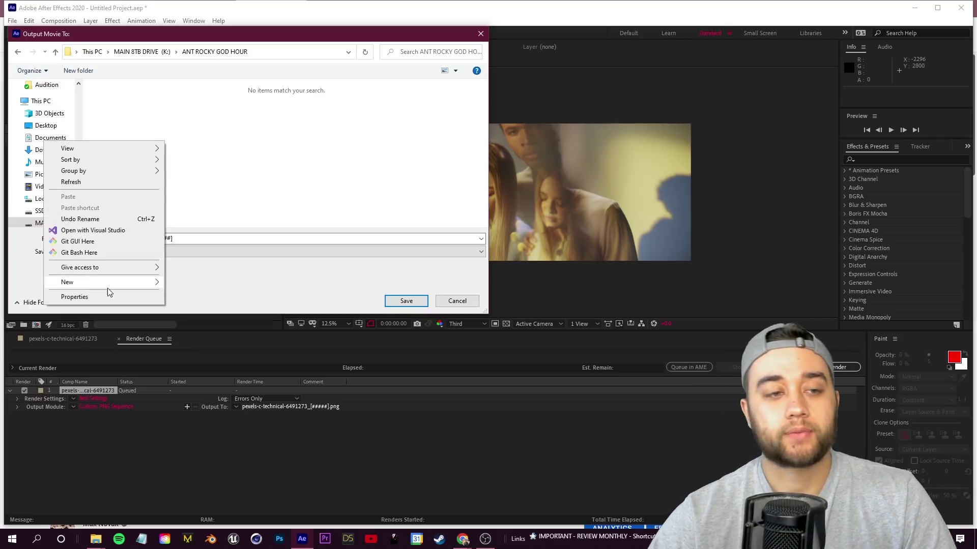
mouse_move(104, 281)
left_click(209, 283)
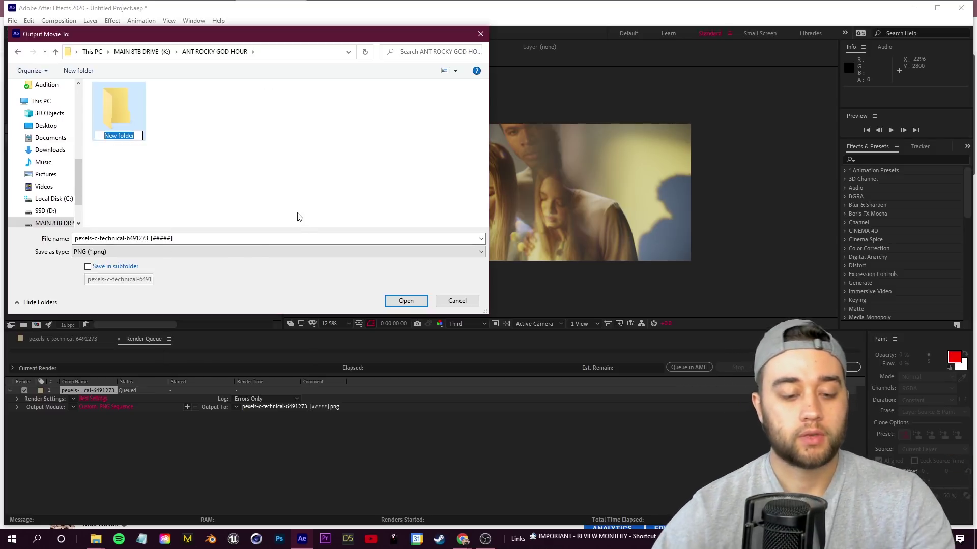
left_click(177, 161)
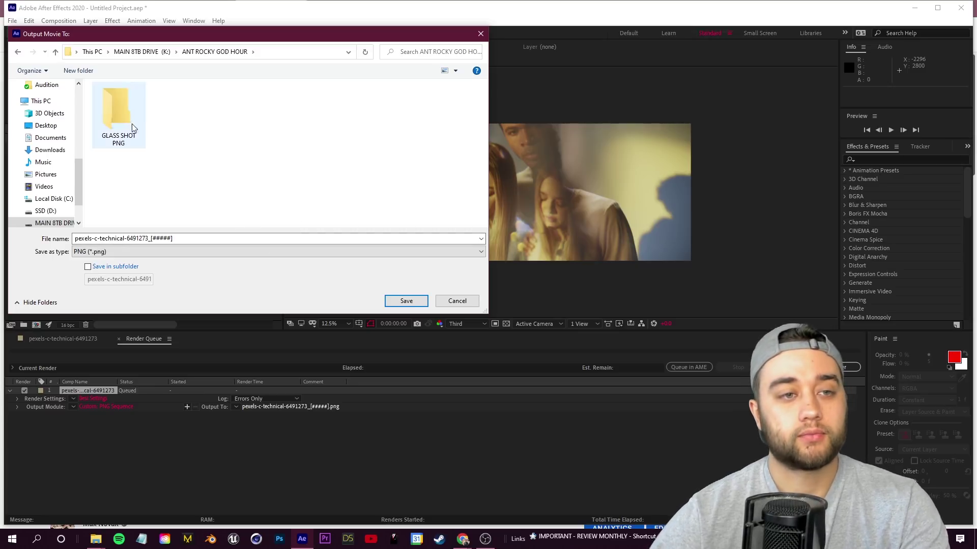
double_click(127, 127)
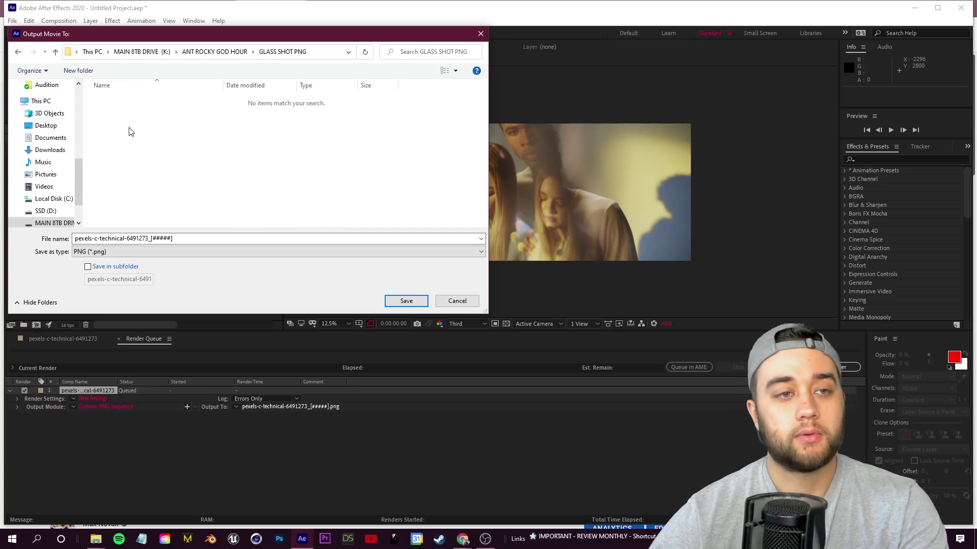
left_click(406, 301)
Render the queued PNG sequence and view the exported frames in the GLASS SHOT PNG folder.
left_click(842, 369)
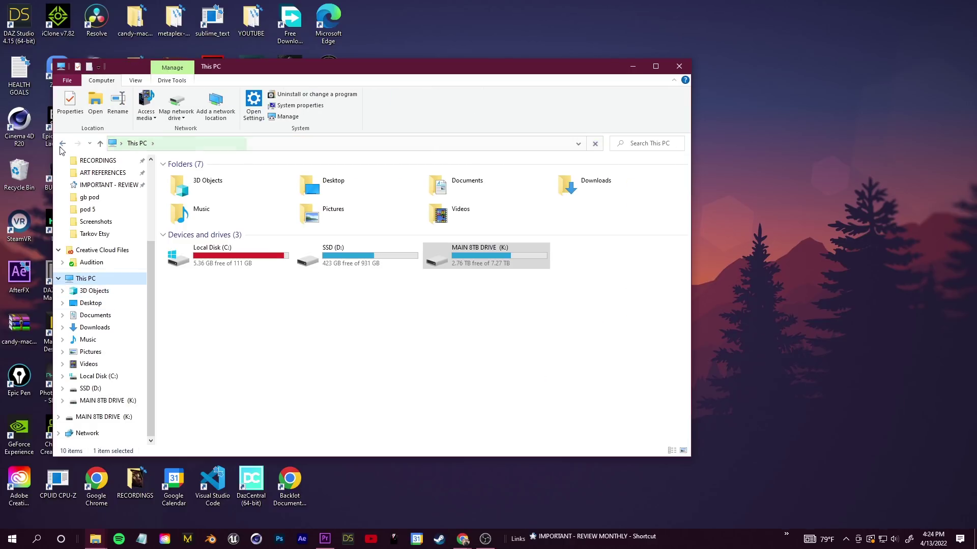
left_click(63, 144)
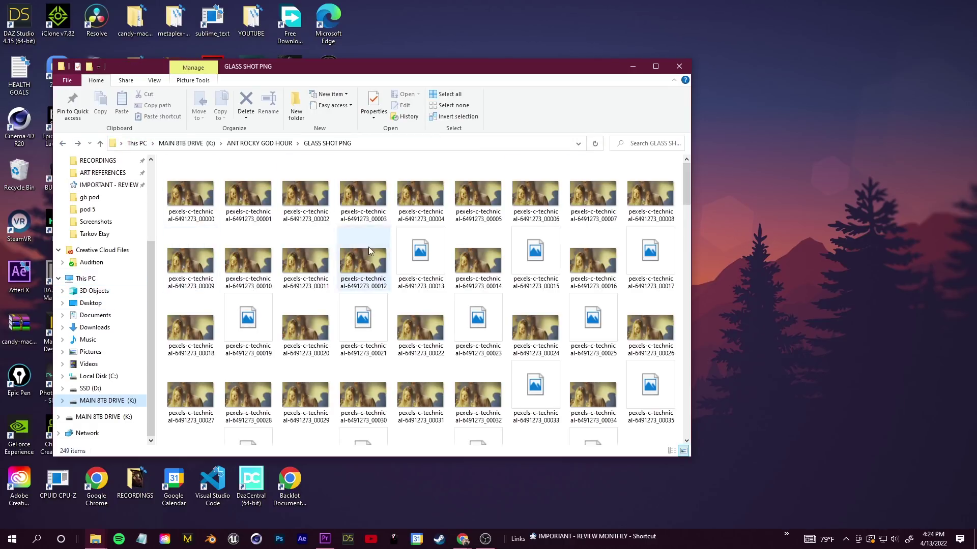
Switch to the browser, open deepdreamgenerator.com/generator and choose pexels-c-technical-6491273_00000.png from the GLASS SHOT PNG folder as the source image.
left_click(38, 544)
type("epdreamgenerator.com/generator")
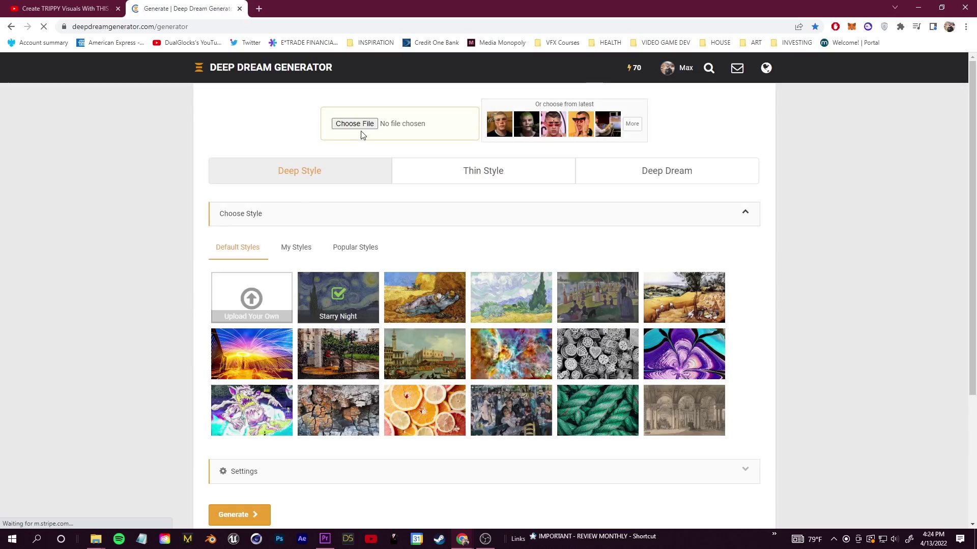
left_click(365, 125)
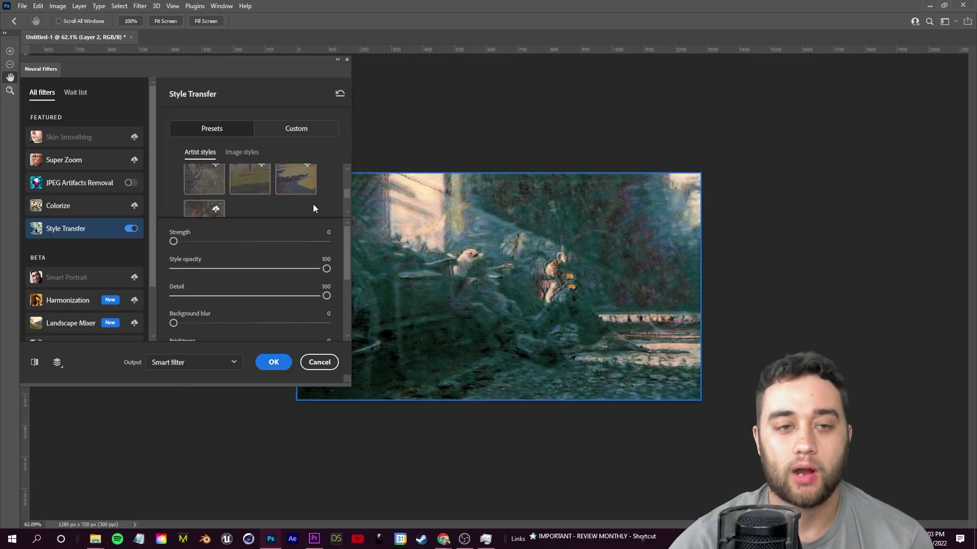
scroll(348, 213, "down", 5)
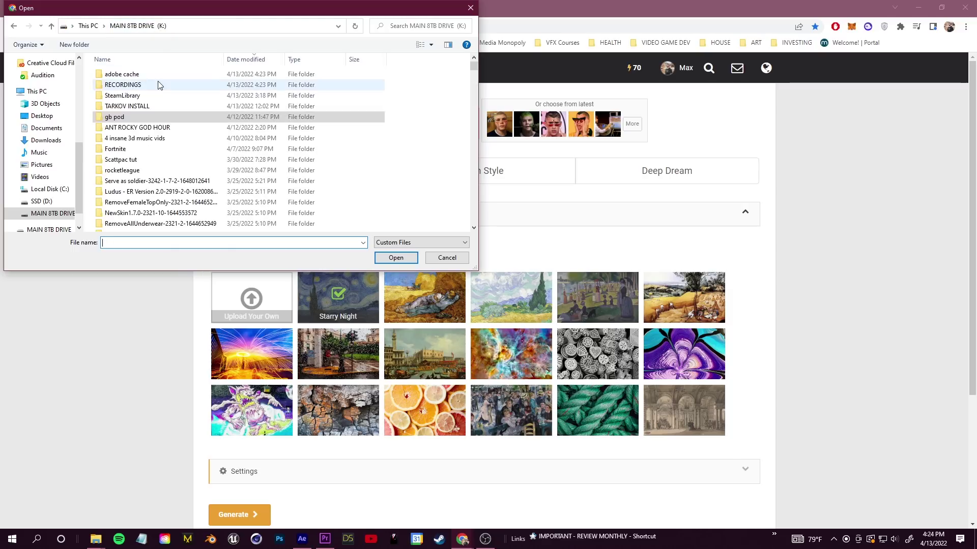
double_click(147, 127)
double_click(127, 101)
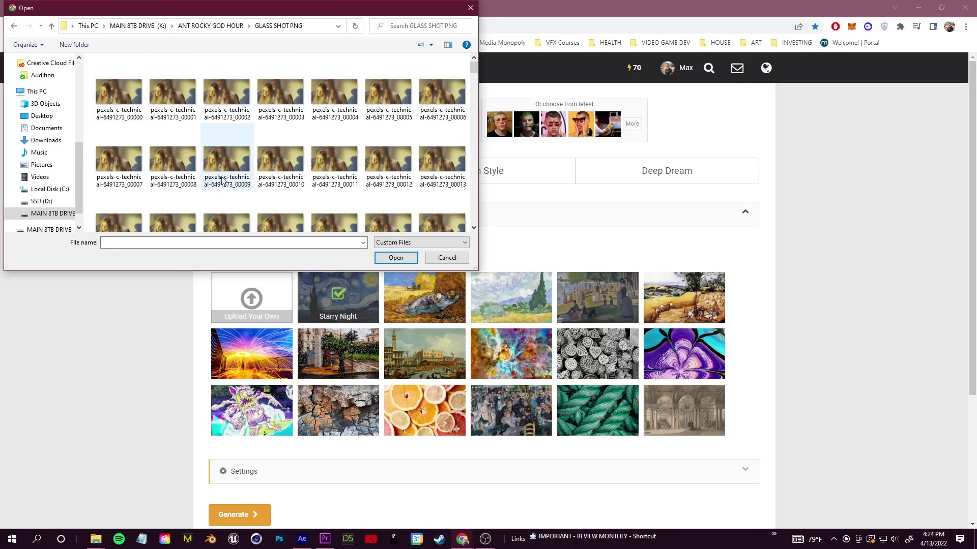
scroll(229, 214, "down", 5)
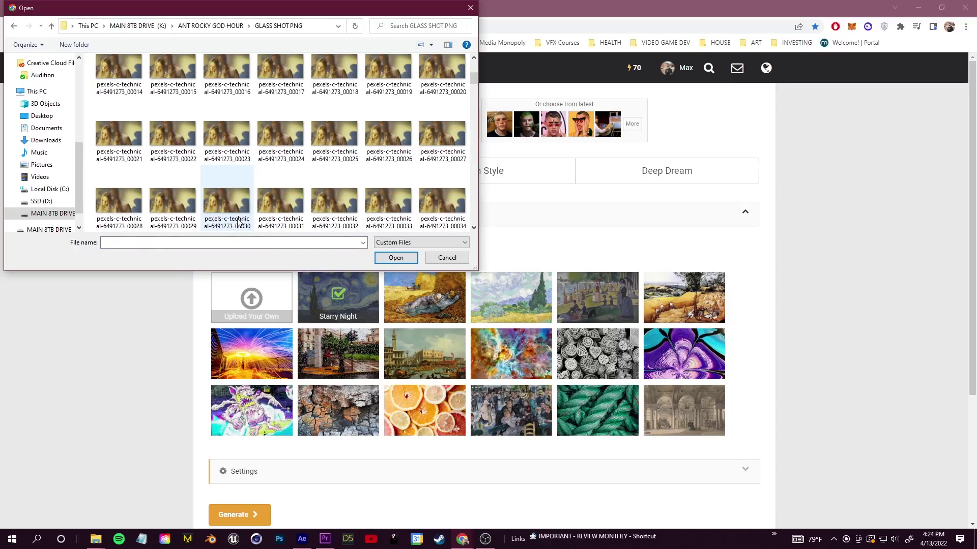
scroll(175, 209, "up", 5)
left_click(127, 89)
left_click(392, 258)
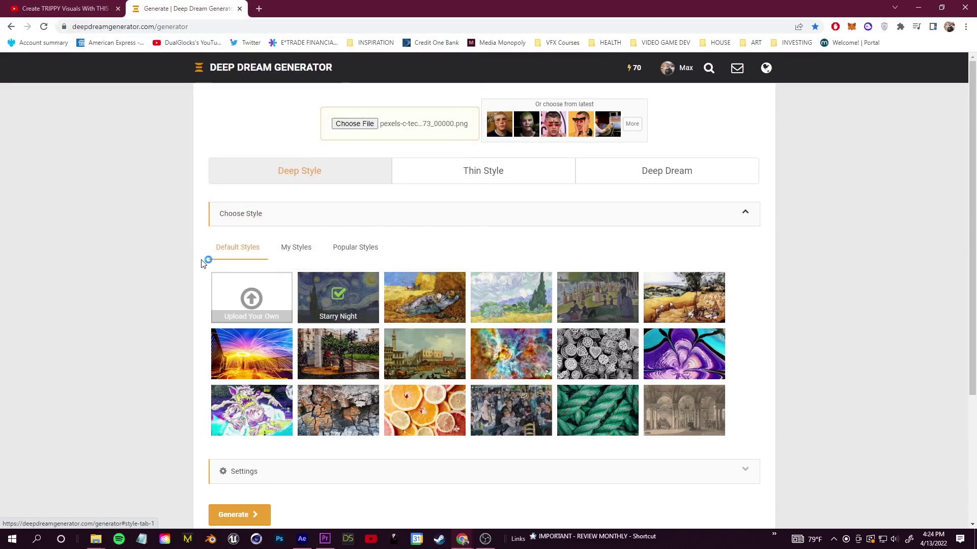
Generate the frame with the Deep Dream mode and save the resulting JPEG image into the ANT ROCKY GOD HOUR folder.
left_click(631, 172)
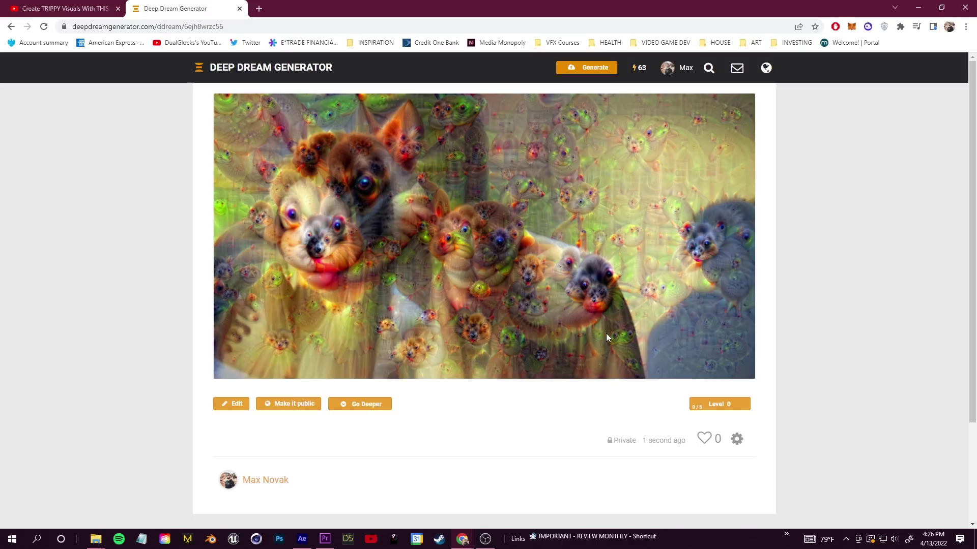
right_click(453, 212)
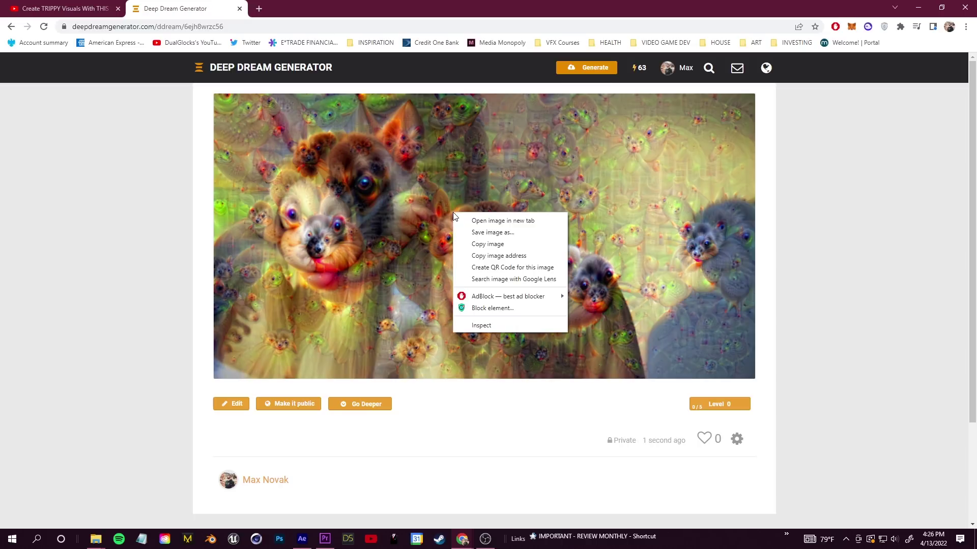
left_click(513, 233)
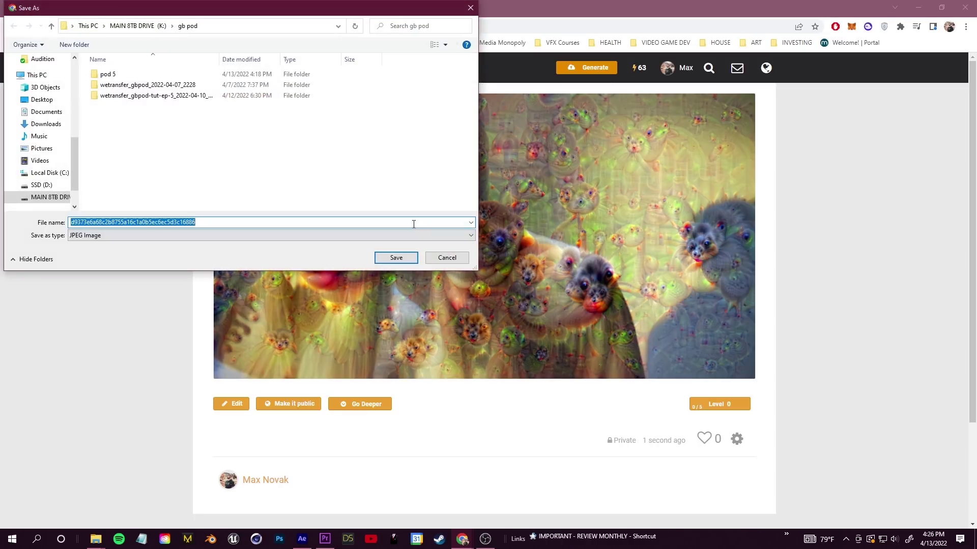
left_click(155, 27)
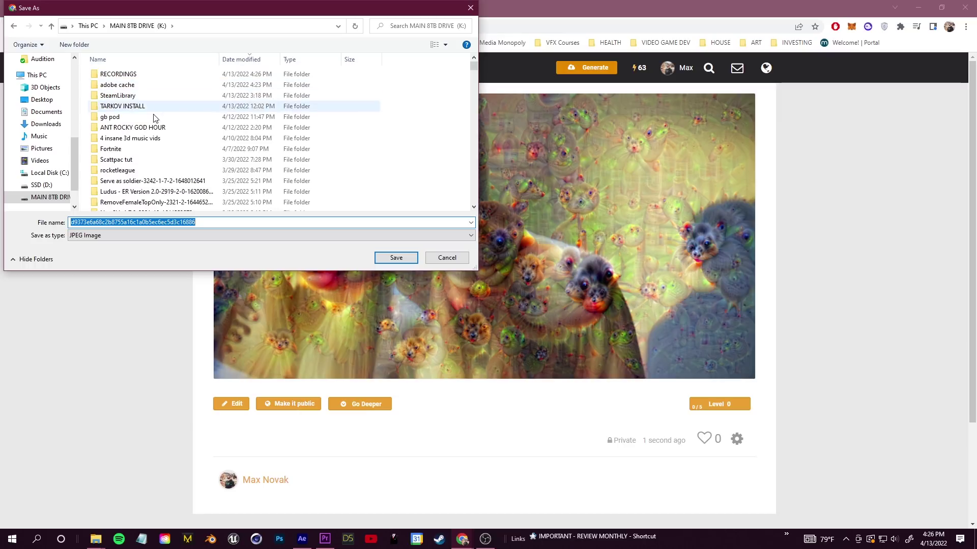
double_click(156, 129)
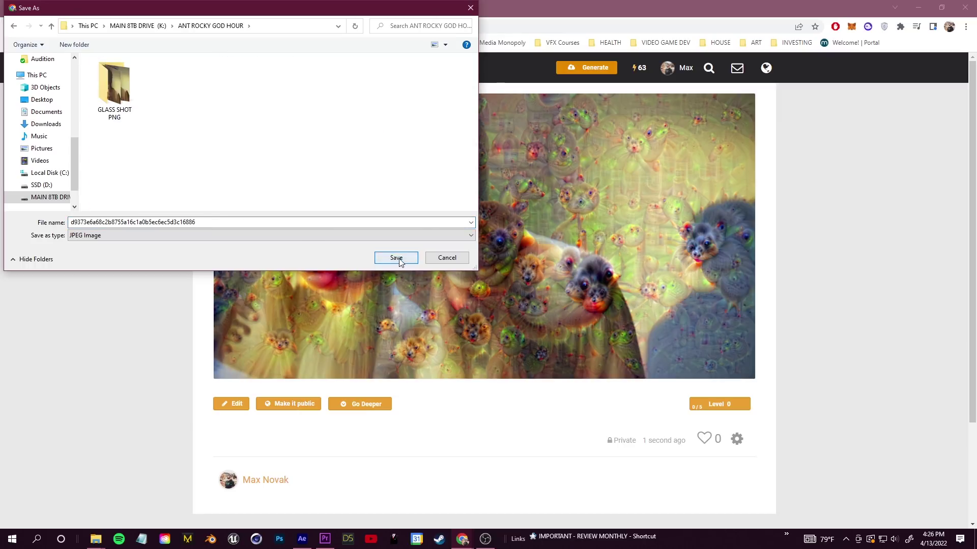
left_click(396, 258)
Return to the generator's upload page and look over its default Deep Style options.
scroll(432, 395, "down", 3)
scroll(431, 395, "up", 3)
left_click(11, 27)
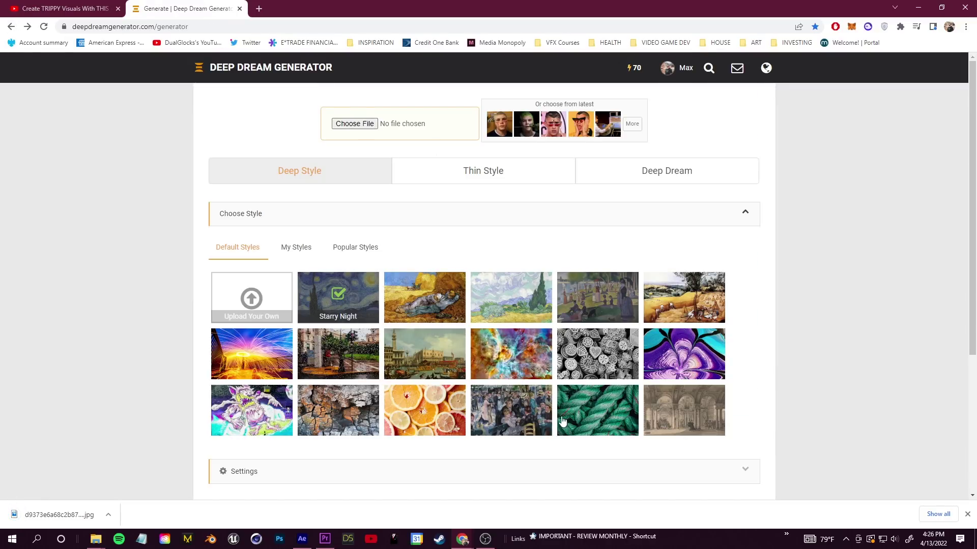
scroll(519, 392, "down", 2)
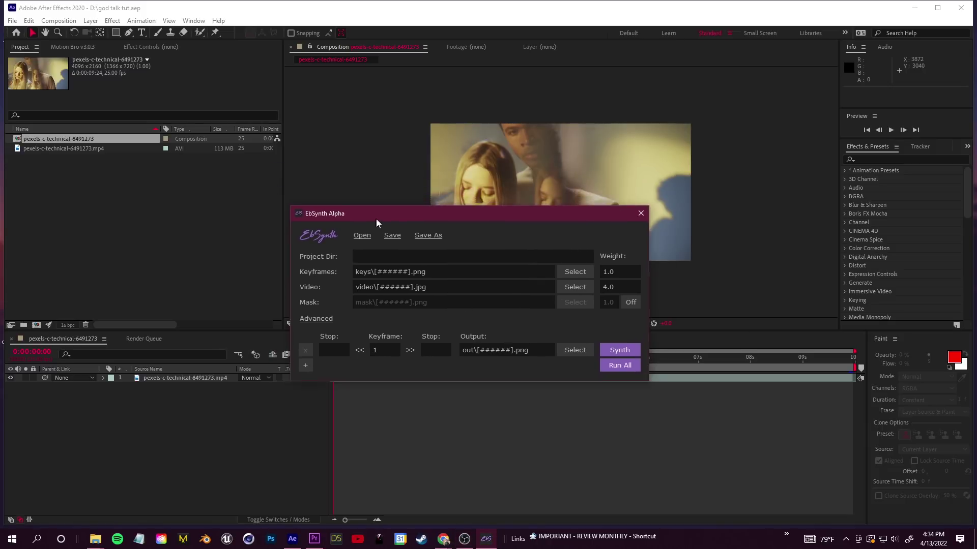
In EbSynth, load the dreamed image 001 from the ANT ROCKY GOD HOUR folder as the keyframe.
left_click(573, 256)
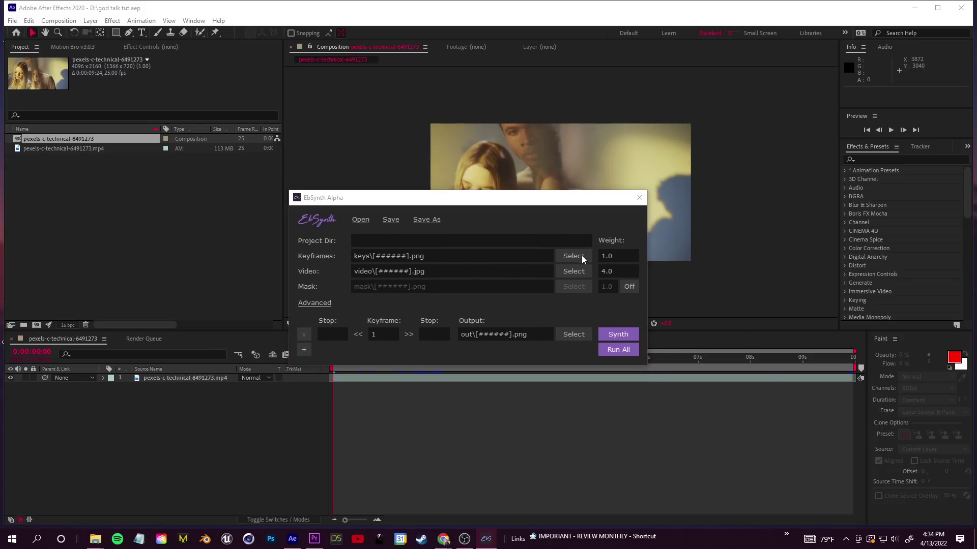
left_click(566, 302)
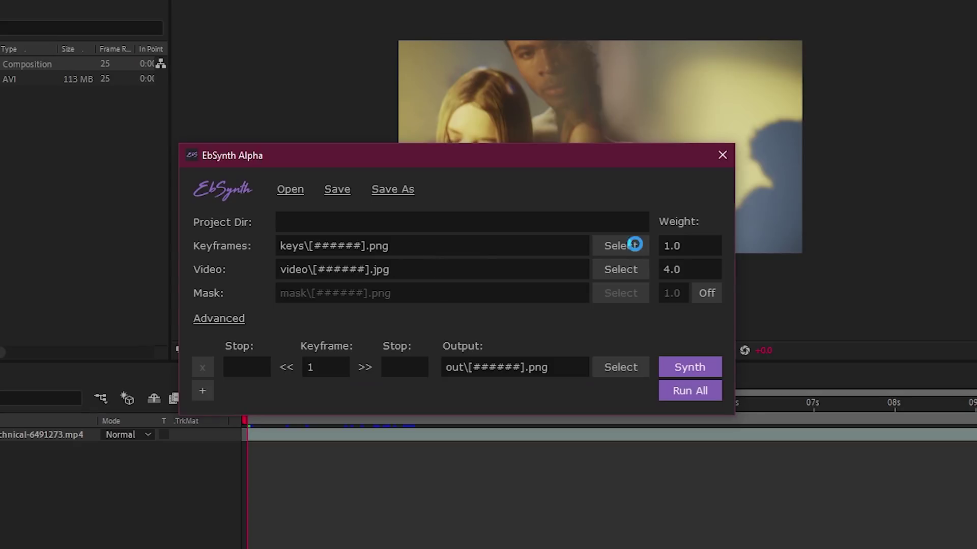
left_click(622, 246)
left_click(605, 312)
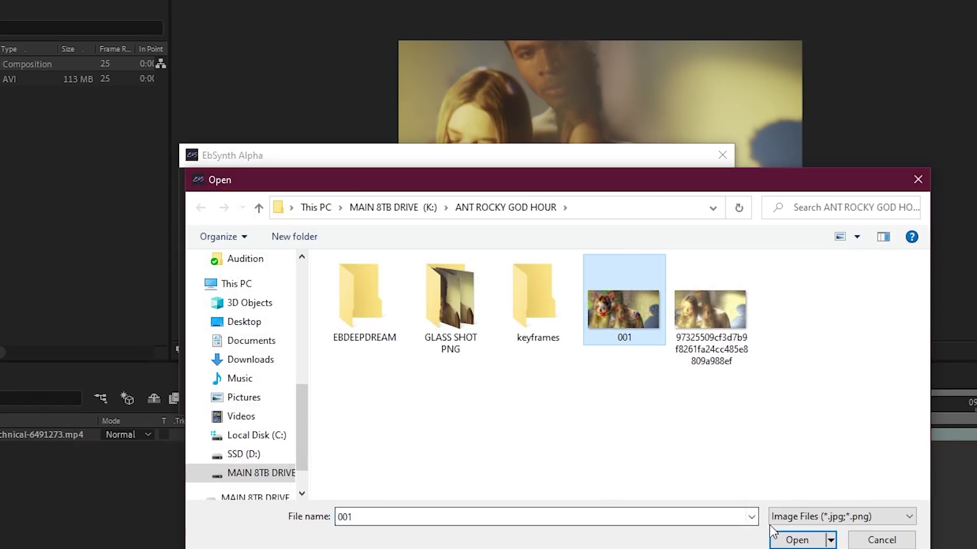
left_click(796, 540)
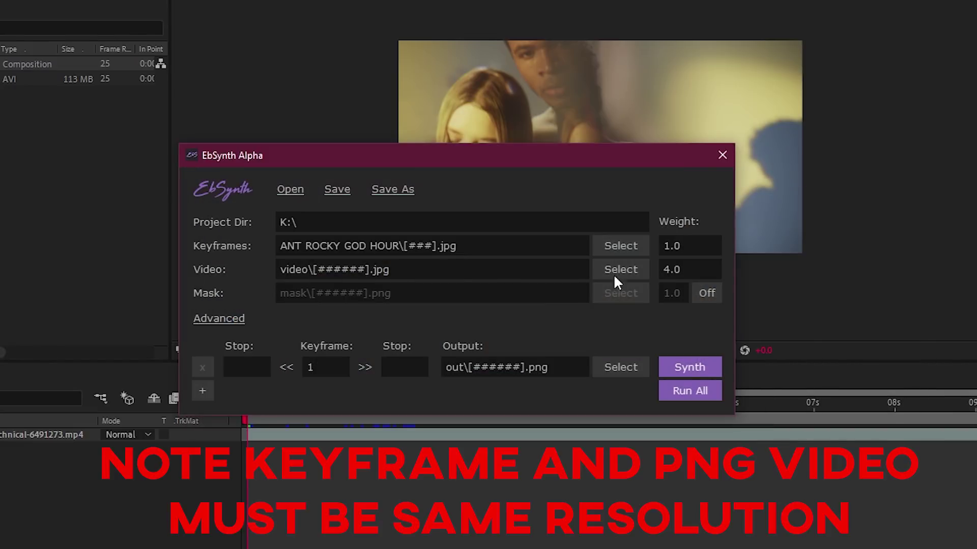
Load the video sequence starting with pexels-c-technical-6491273_00000 from the GLASS SHOT PNG folder.
left_click(630, 270)
double_click(381, 298)
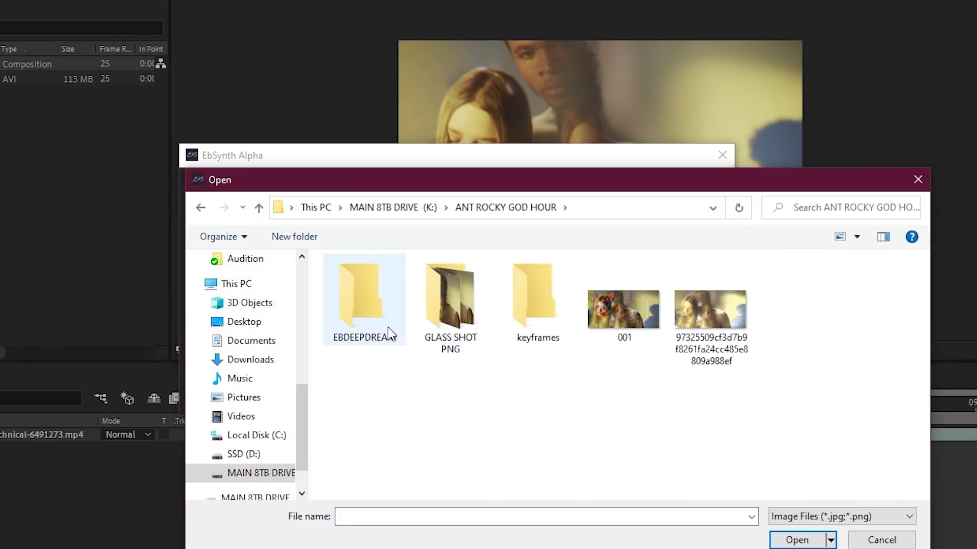
double_click(448, 315)
left_click(400, 351)
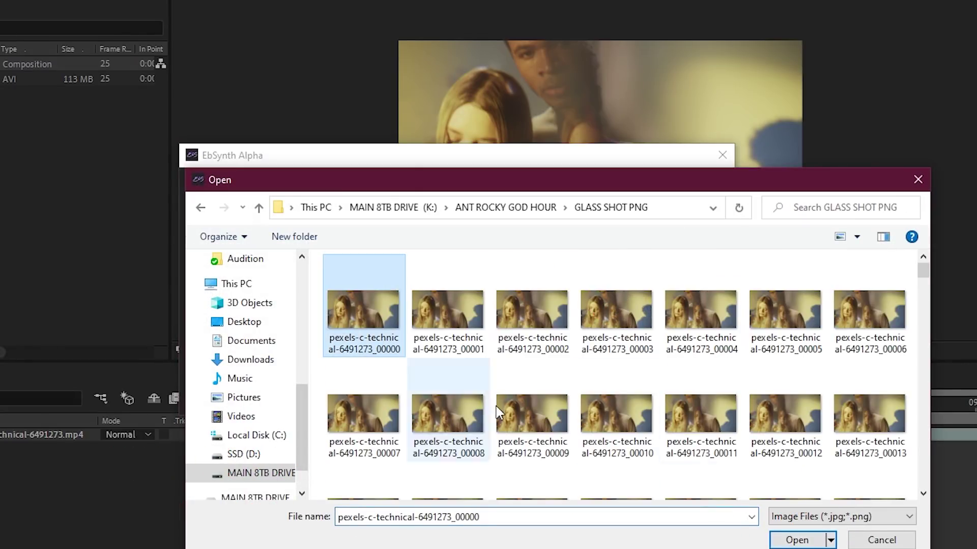
left_click(802, 541)
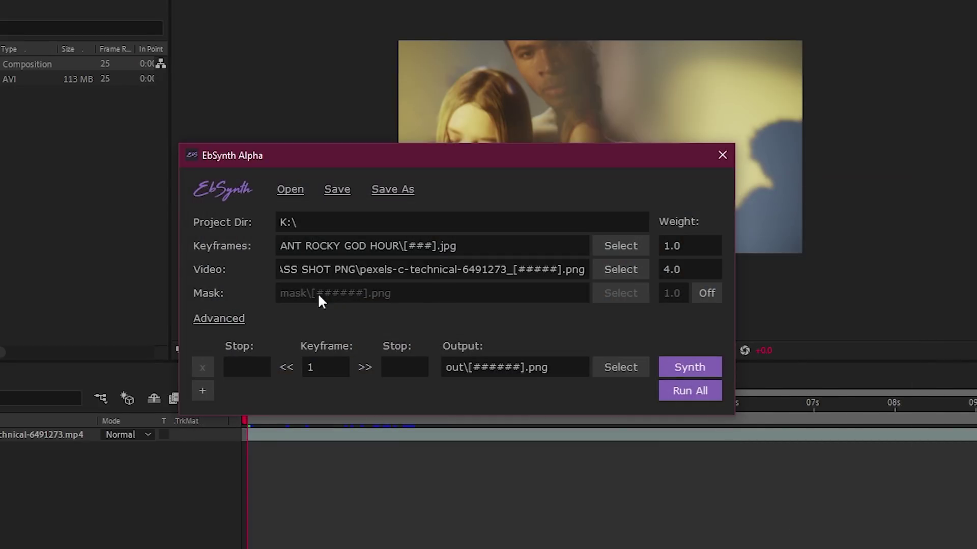
Set the output folder to EBDEEPDREAM inside ANT ROCKY GOD HOUR and start the synthesis for keyframe 1.
left_click(616, 370)
double_click(371, 298)
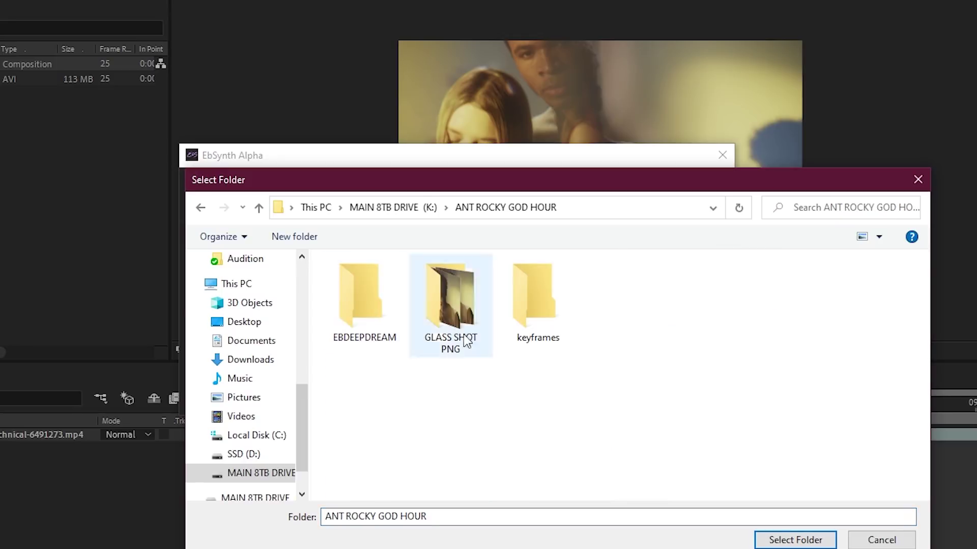
left_click(358, 321)
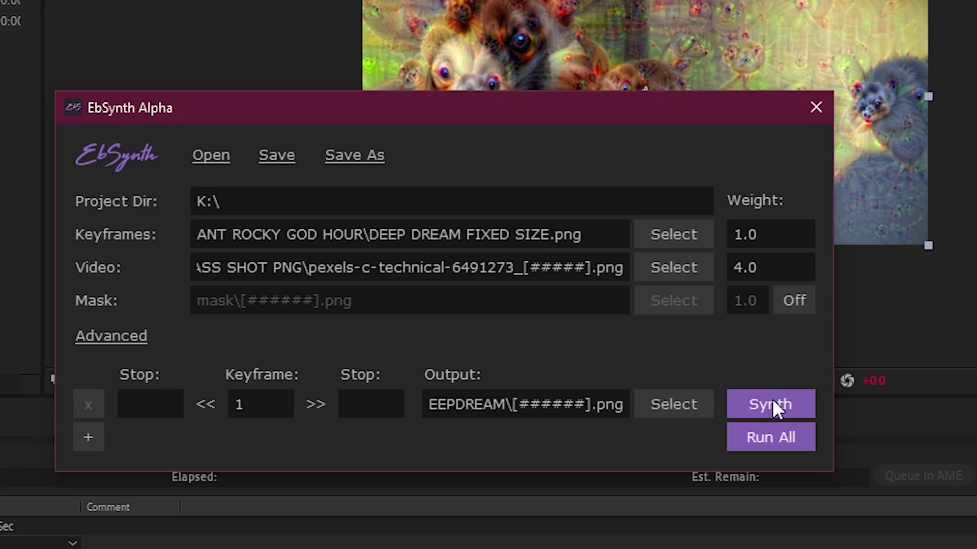
left_click(770, 405)
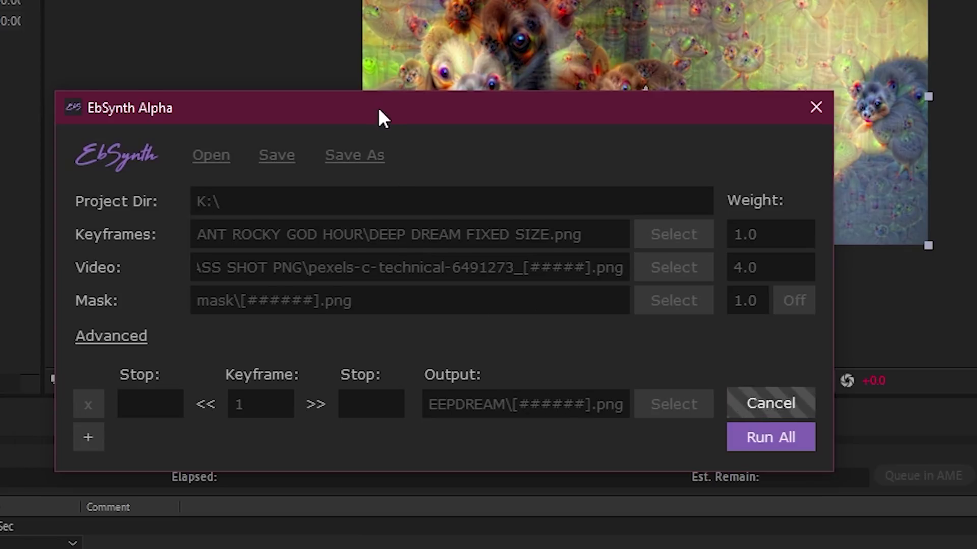
Move the EbSynth window aside and look over the rendered frames in the final2 folder of ANT ROCKY GOD HOUR.
left_click_drag(378, 108, 0, 198)
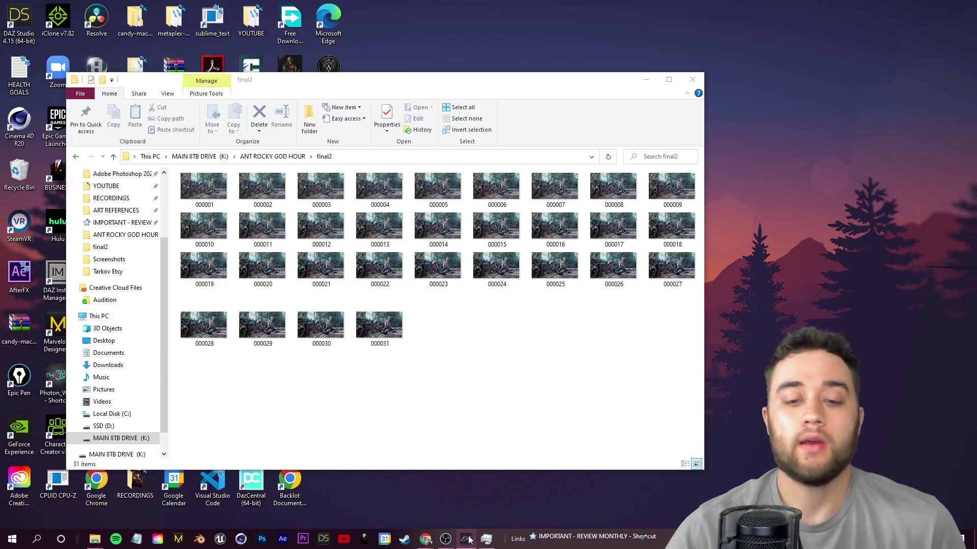
mouse_move(467, 539)
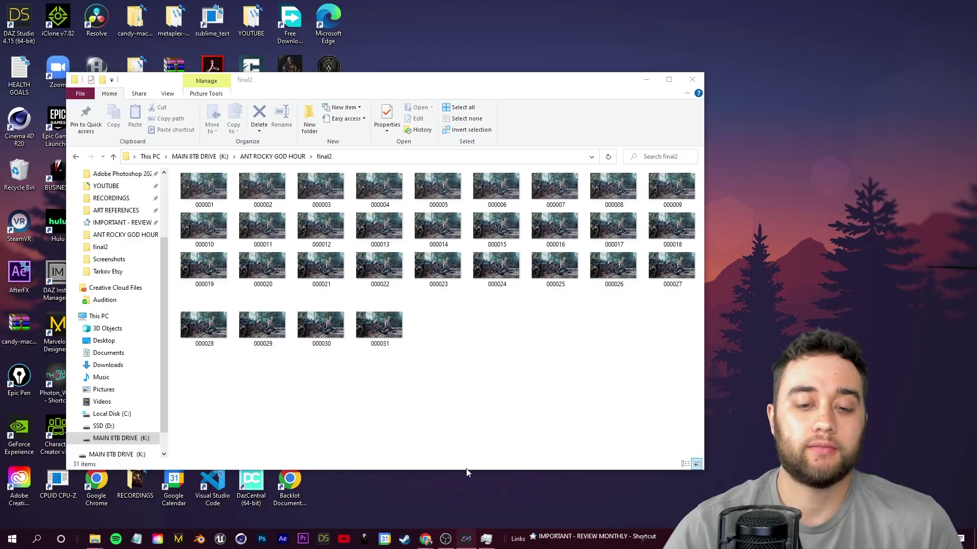
left_click(495, 368)
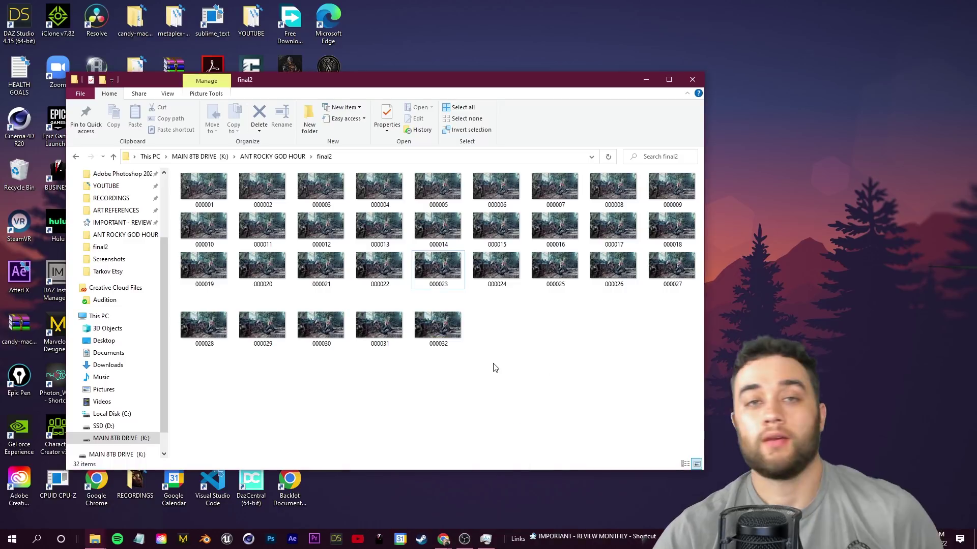
left_click(269, 157)
double_click(264, 206)
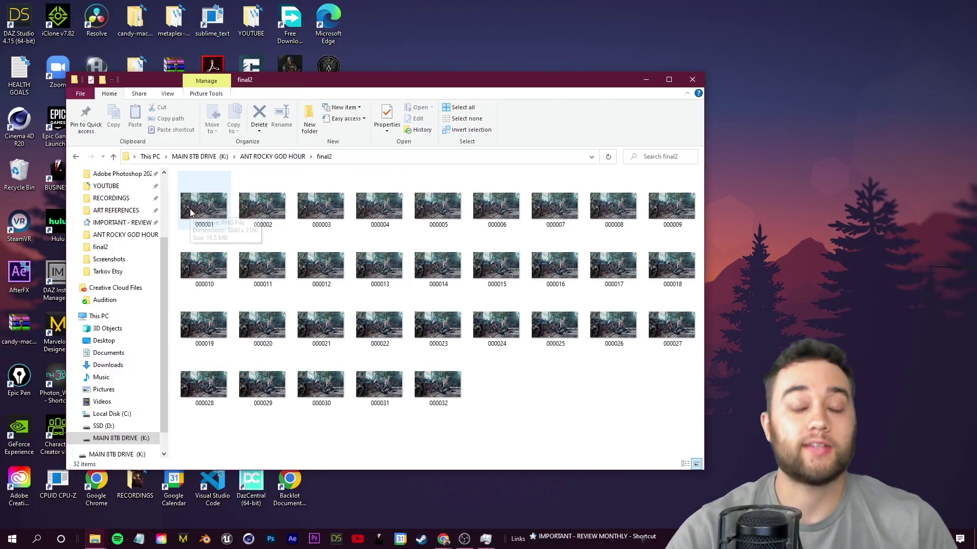
left_click(647, 80)
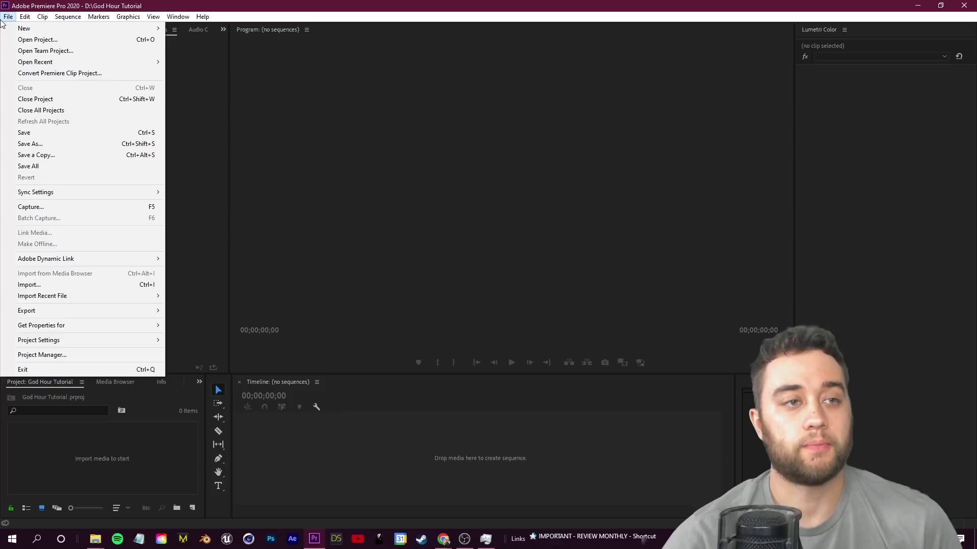
In Premiere Pro, create a new sequence in the God Hour Tutorial project.
mouse_move(66, 26)
left_click(227, 51)
left_click(575, 431)
Import the frames starting with 000001 from the ANT ROCKY GOD HOUR final2 folder as an image sequence.
left_click(8, 16)
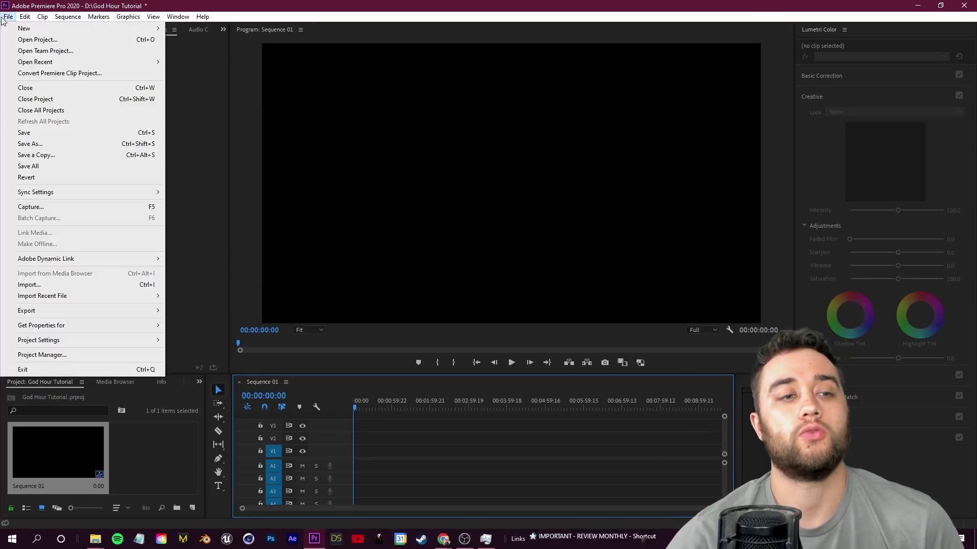
left_click(80, 285)
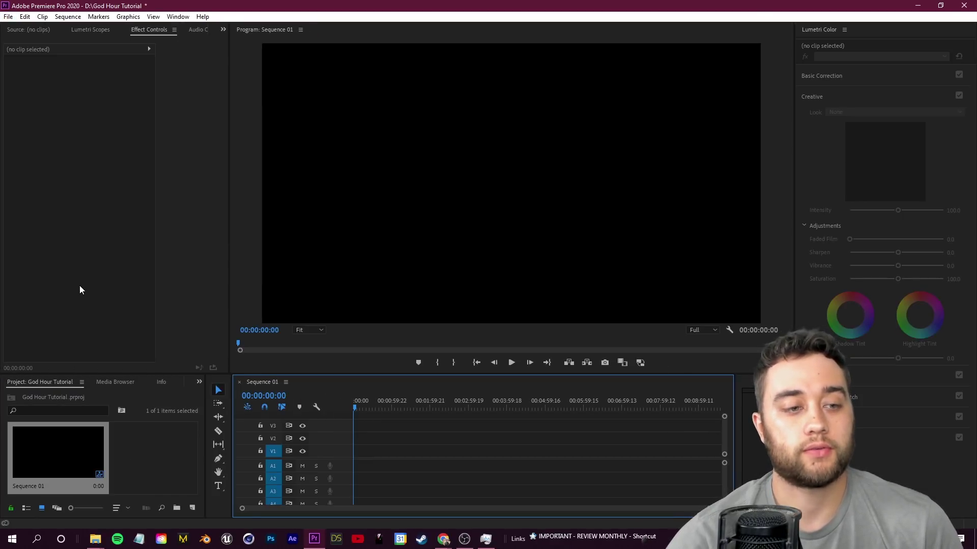
left_click(174, 47)
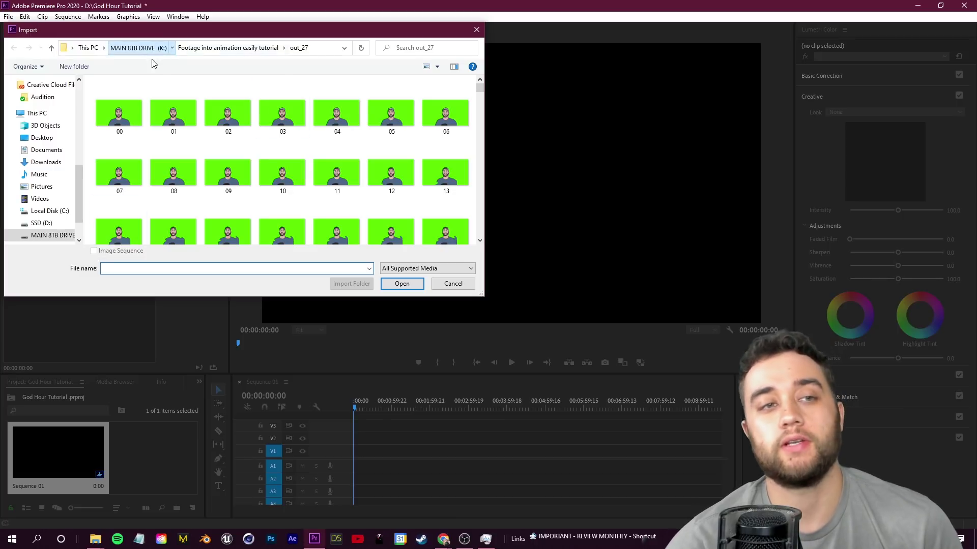
left_click(203, 91)
double_click(175, 107)
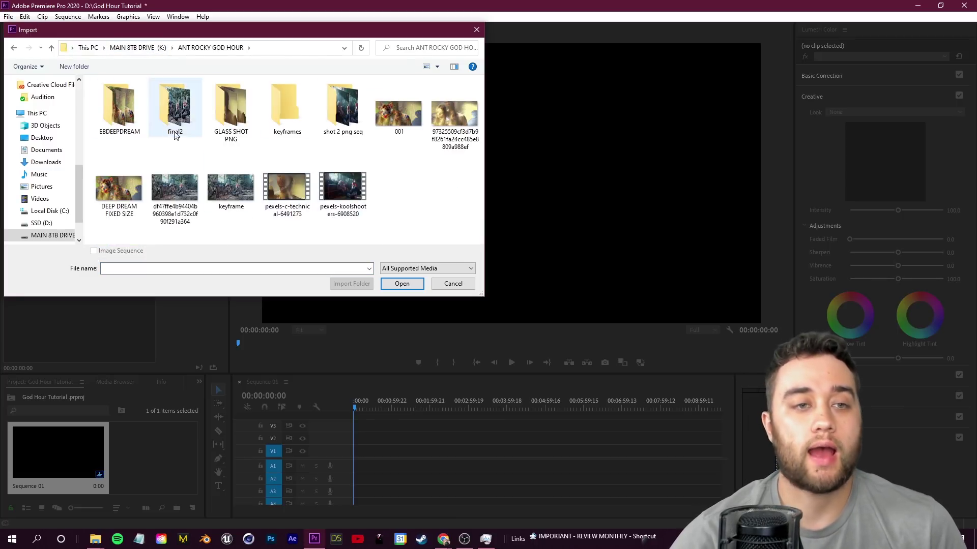
scroll(318, 211, "down", 2)
scroll(203, 178, "up", 3)
left_click(119, 109)
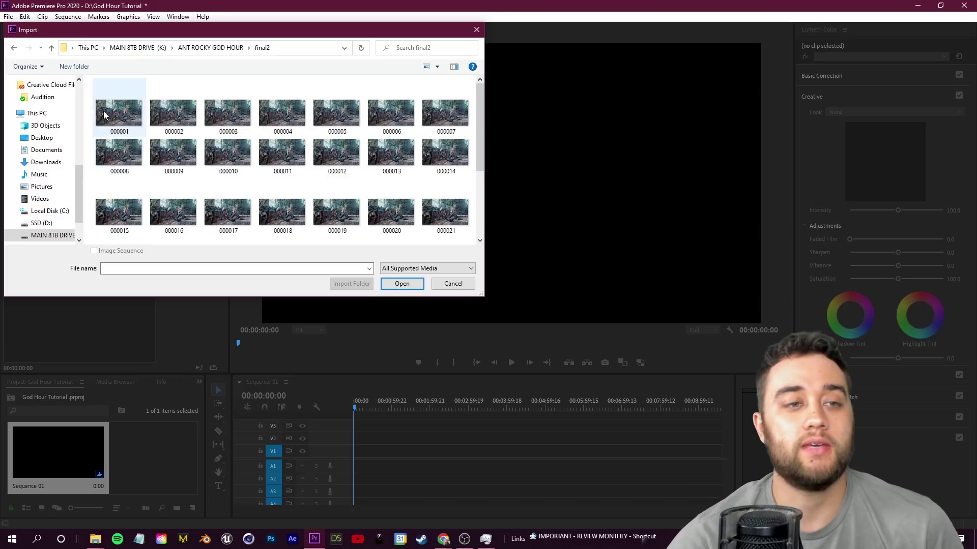
left_click(94, 251)
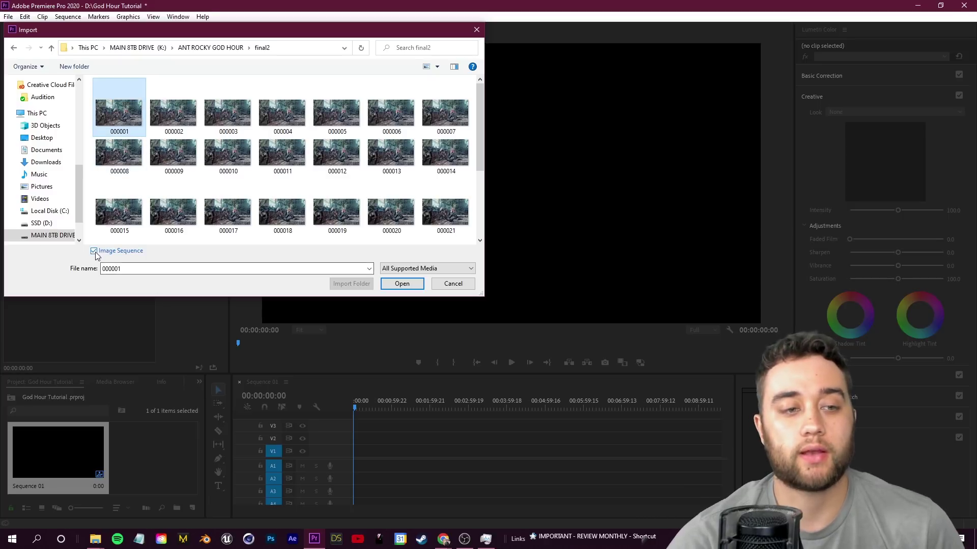
left_click(400, 286)
Place the imported 000001.png sequence at the start of video track V2 and scale it to the frame size.
left_click_drag(124, 474, 360, 446)
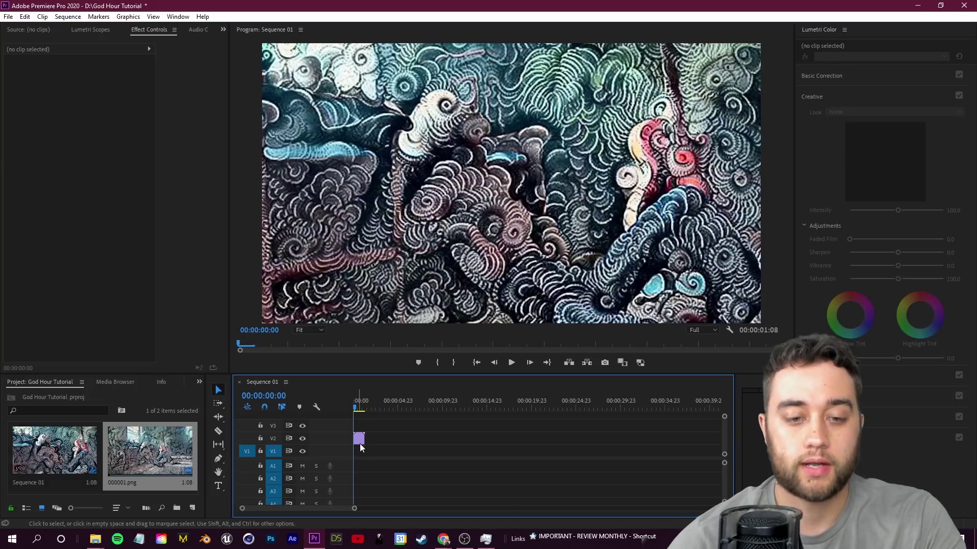
right_click(360, 446)
left_click(386, 421)
Render the sequence from In to Out and return the playhead to the start of the timeline.
left_click(67, 17)
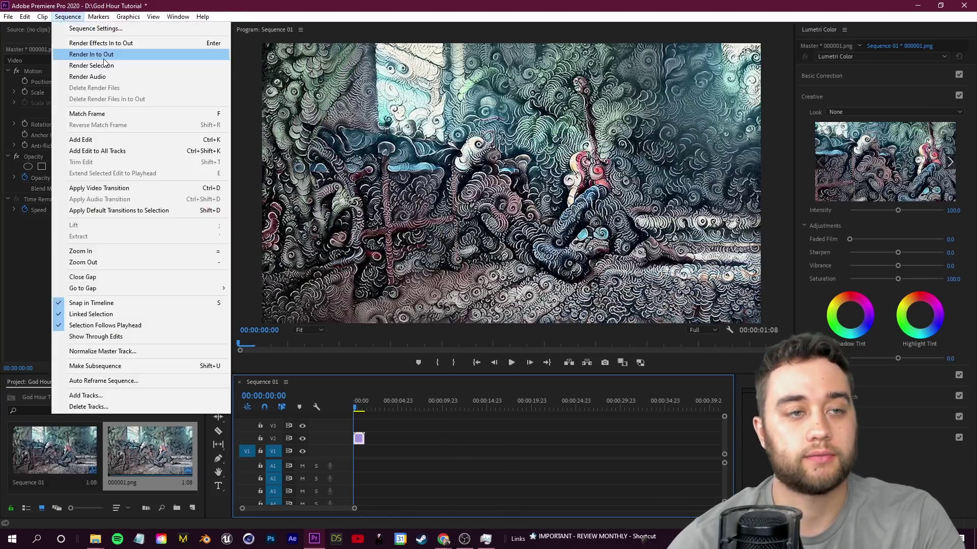
left_click(104, 60)
key("=")
left_click_drag(386, 410, 355, 417)
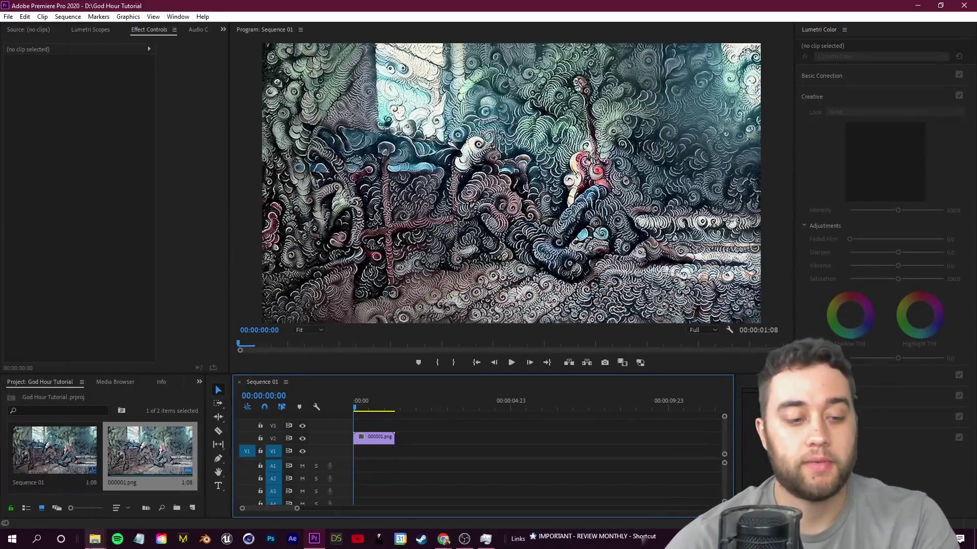
Add pexels-koolshooters-6908520 from the ANT ROCKY GOD HOUR folder to track V1 beneath the stylised clip and scale it to the frame size.
mouse_move(94, 539)
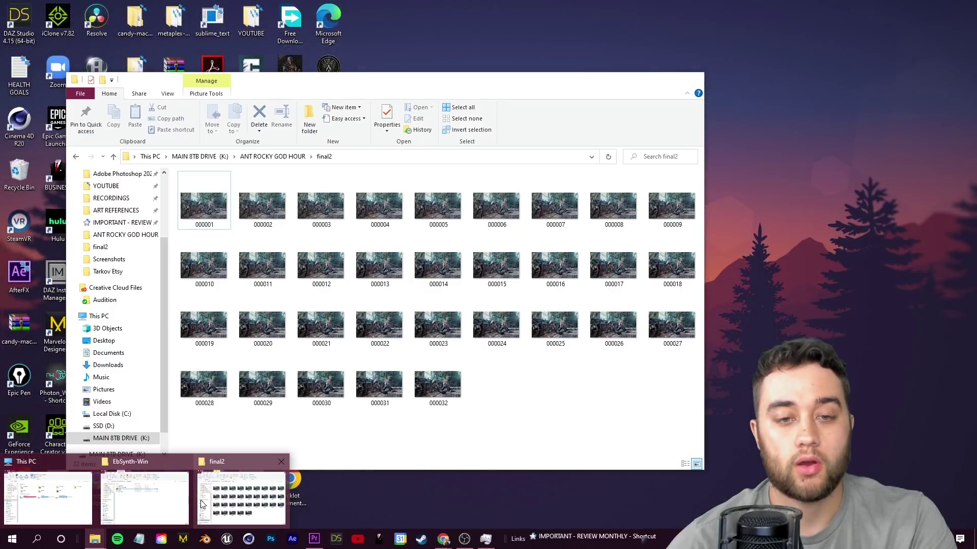
left_click(202, 506)
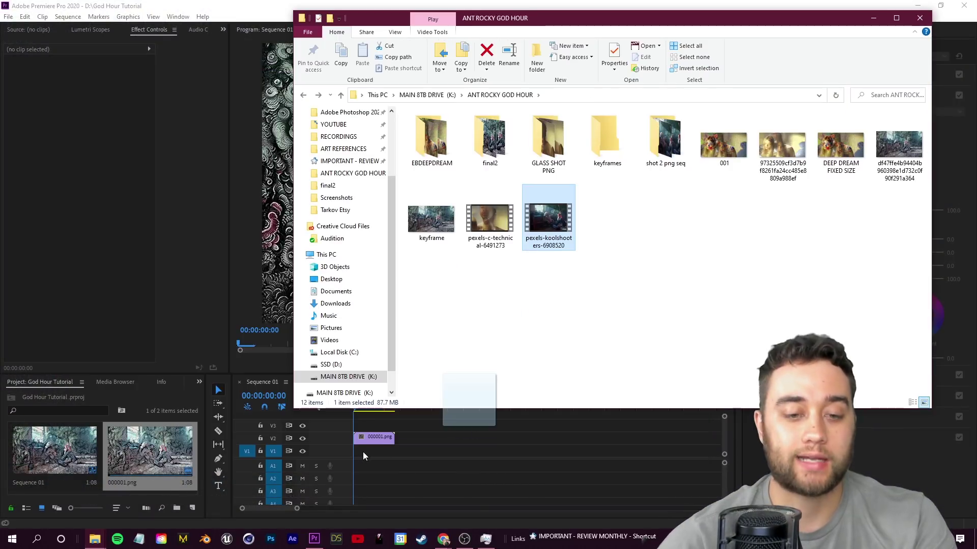
left_click_drag(362, 451, 358, 452)
left_click(389, 483)
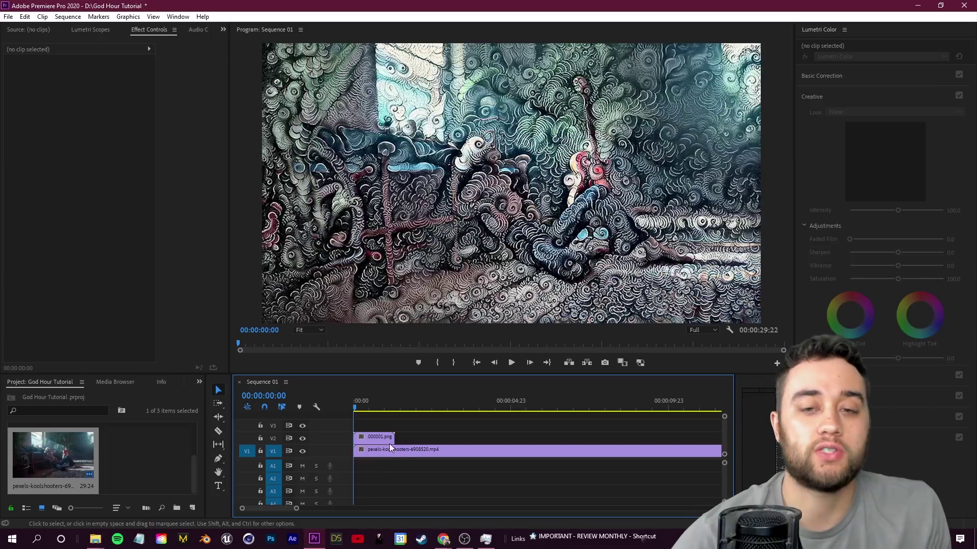
right_click(382, 450)
left_click(436, 408)
left_click(379, 409)
key("Home")
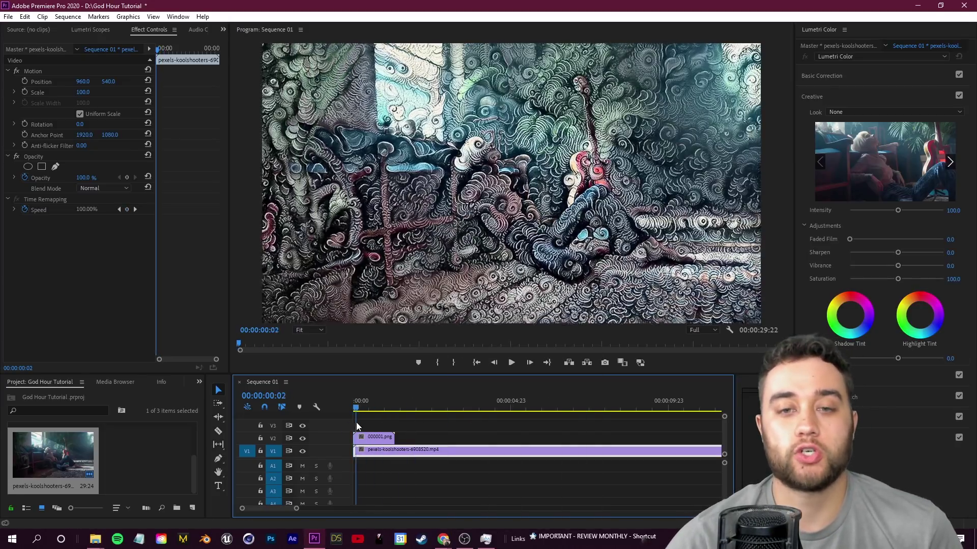
Try the Screen and Overlay blend modes on the 000001.png clip.
left_click(384, 426)
left_click(390, 440)
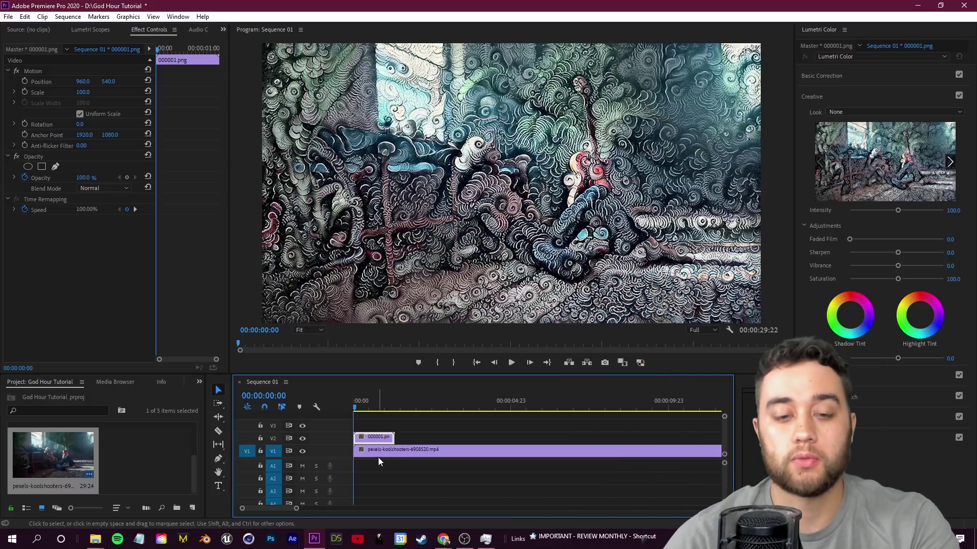
left_click(381, 454)
left_click(382, 441)
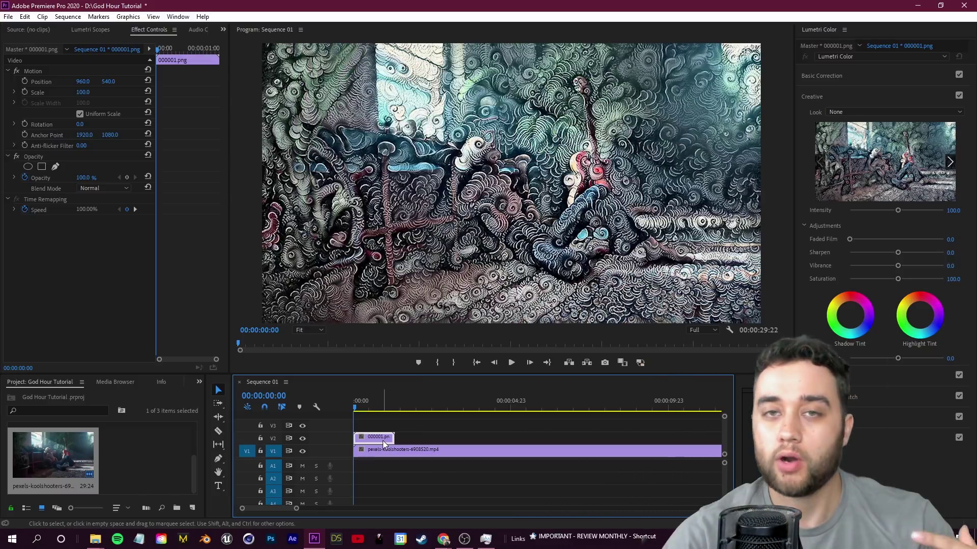
left_click(377, 438)
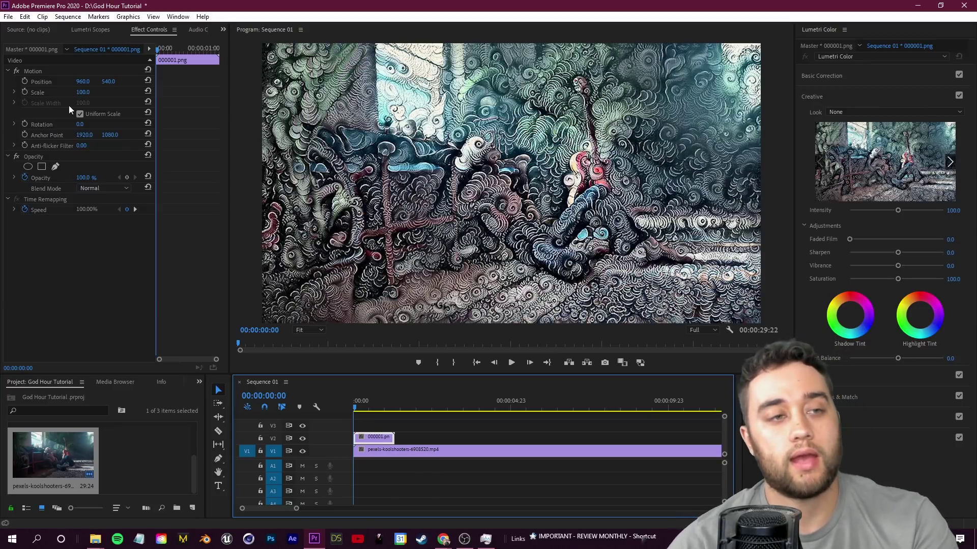
left_click(96, 189)
left_click(130, 291)
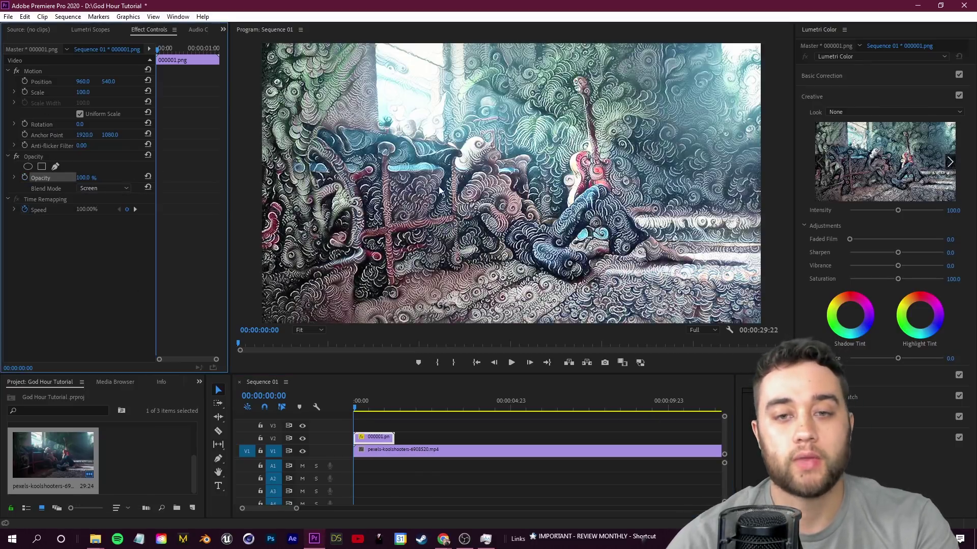
left_click(103, 188)
left_click(132, 340)
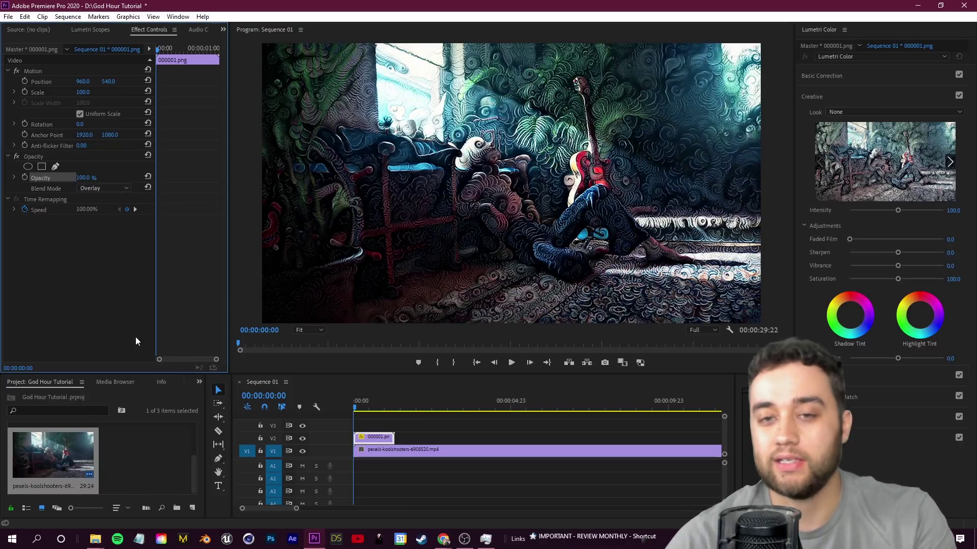
Play and scrub through the start of the sequence to preview the blended clip over the original footage.
key("space")
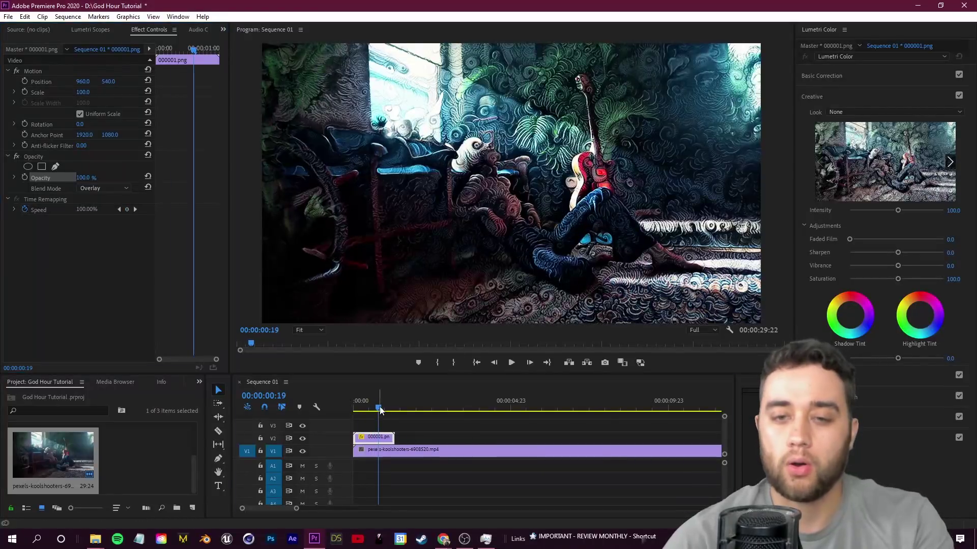
left_click(359, 417)
left_click_drag(360, 417, 378, 410)
left_click(421, 427)
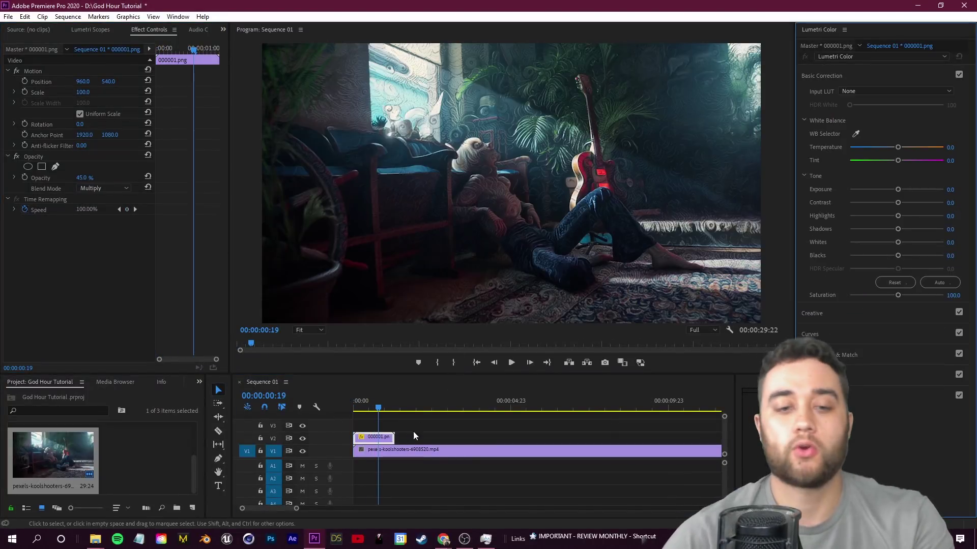
Select the 000001.png clip, choose the Color workspace and raise the clip's Lumetri exposure to 1.4.
left_click(383, 440)
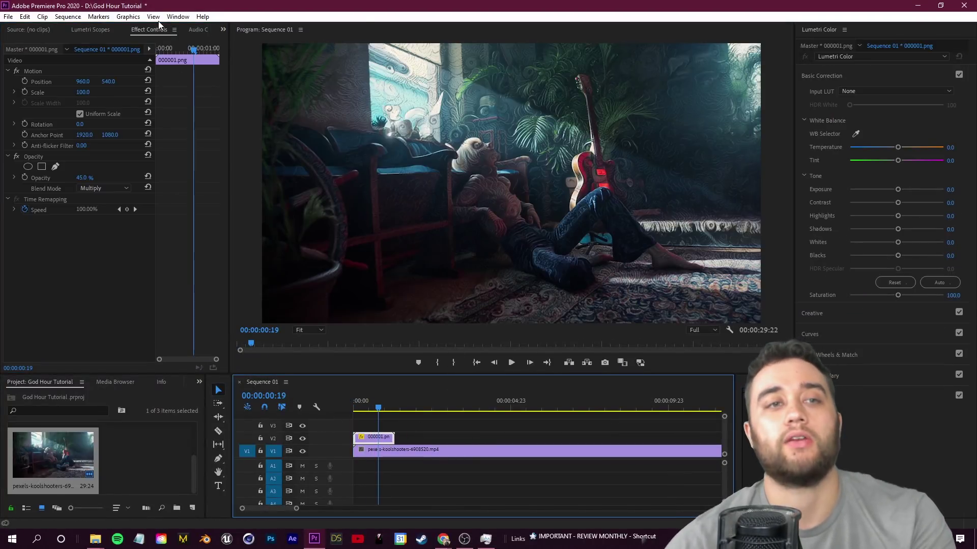
left_click(178, 16)
mouse_move(216, 30)
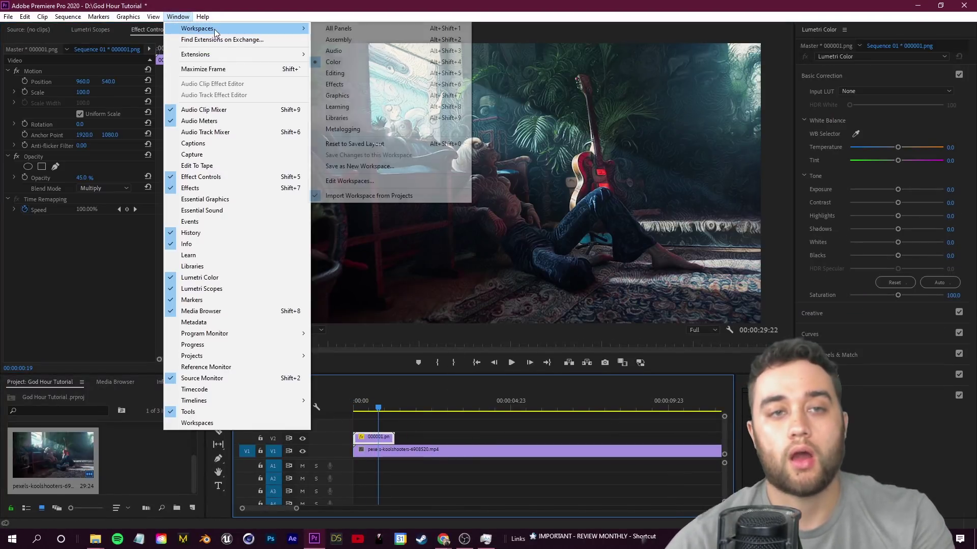
left_click(347, 63)
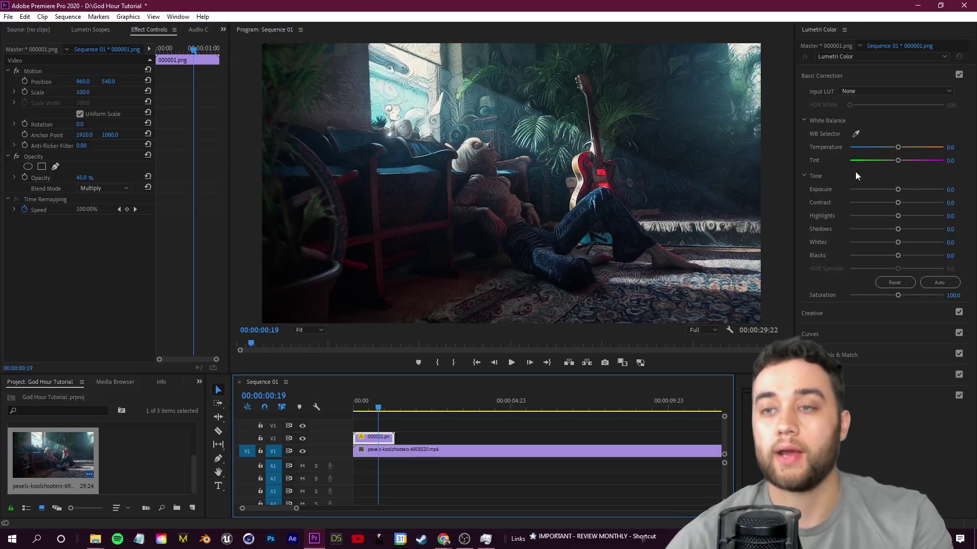
left_click(837, 77)
left_click(832, 77)
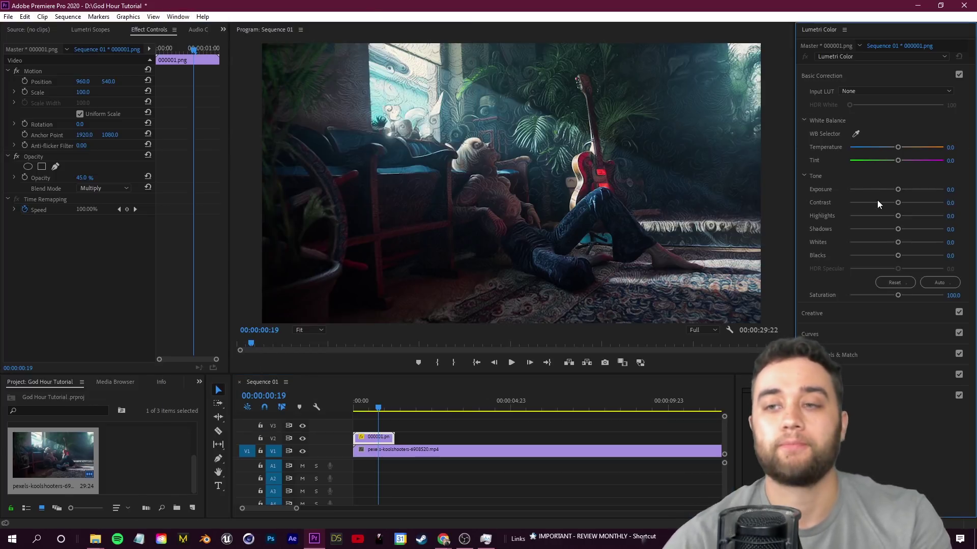
mouse_move(896, 190)
left_mouse_down()
mouse_move(899, 198)
mouse_move(935, 194)
mouse_move(909, 195)
left_mouse_up()
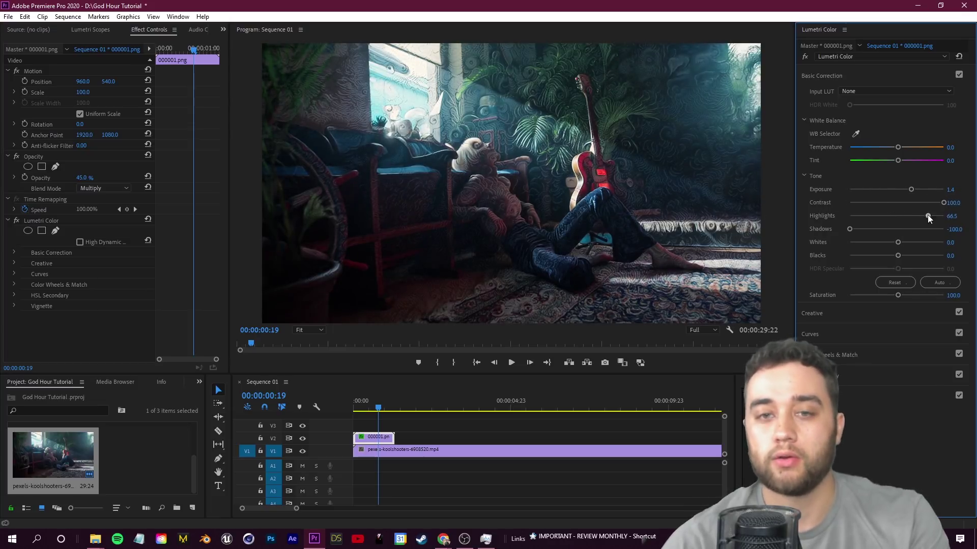
Try the Lighten, Color Dodge and Overlay blend modes on the 000001.png clip and move the playhead back to the start.
left_click(107, 188)
left_click(97, 281)
left_click(107, 188)
left_click(115, 304)
left_click(118, 189)
left_click(98, 340)
left_click_drag(379, 408, 324, 397)
Switch the 000001.png clip's blend mode to Hard Light, preview it and lower its Lumetri contrast to 73.
left_click(103, 188)
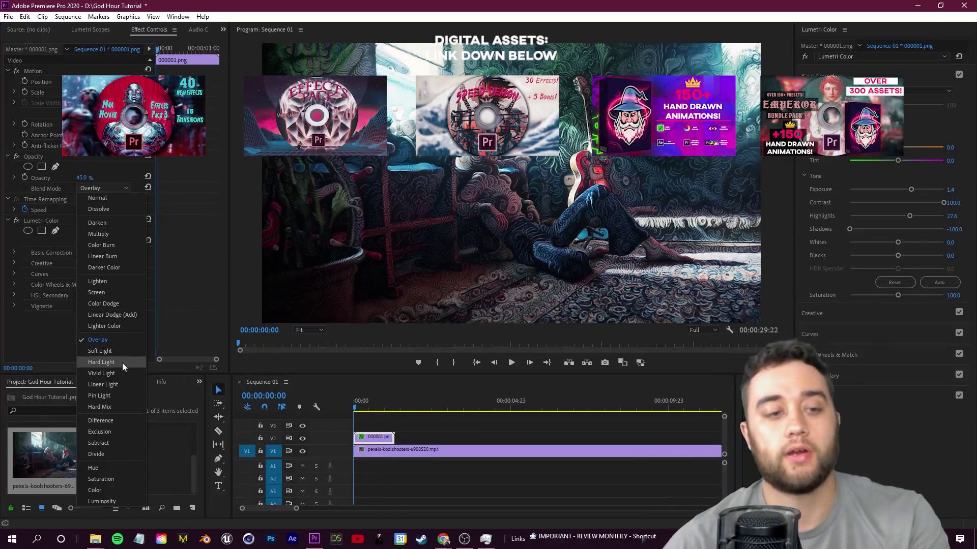
left_click(123, 362)
key("space")
left_click_drag(936, 211, 913, 210)
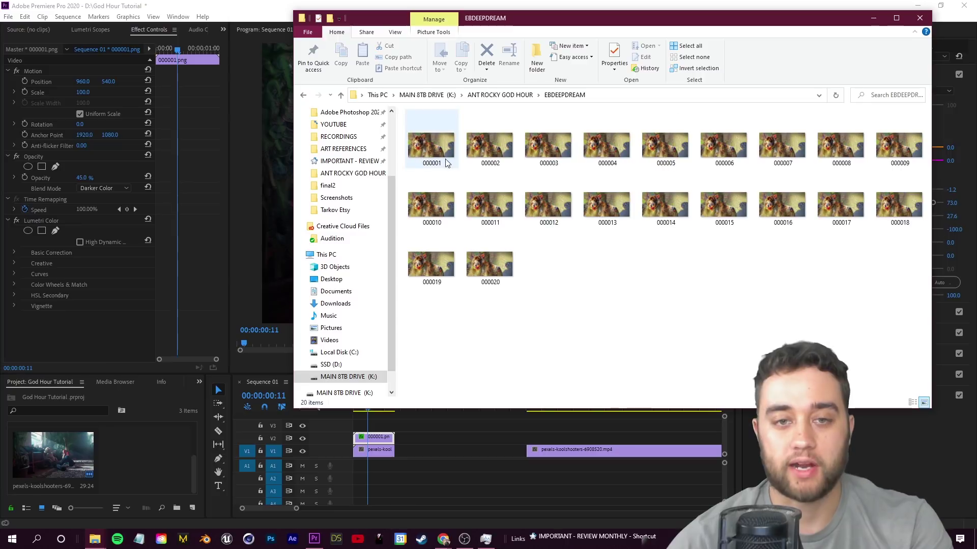
Open frame 000001 from the EBDEEPDREAM folder and flip through the following synthesized frames.
double_click(431, 145)
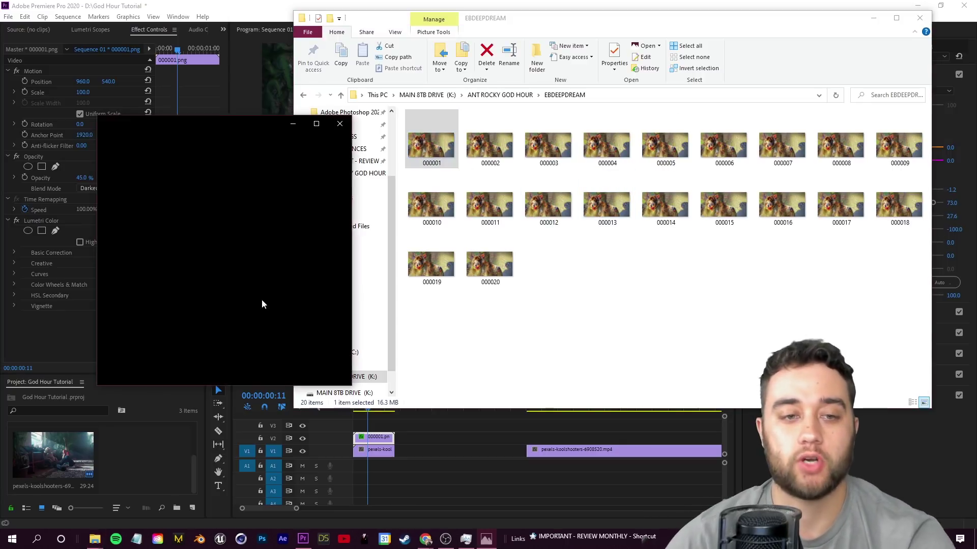
key("Right")
key("Right")
key("Right")
key("Right")
key("Right")
key("Right")
key("Right")
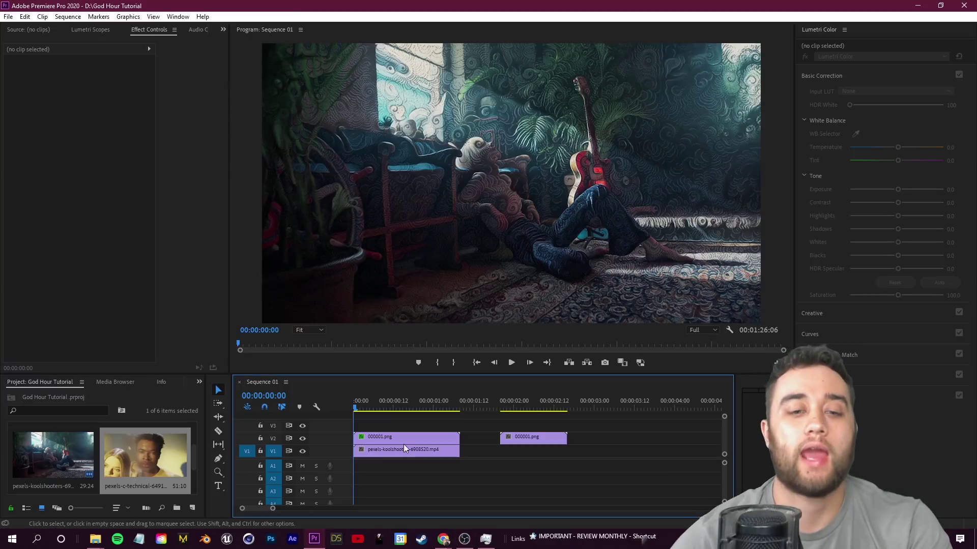
scroll(396, 440, "up", 3)
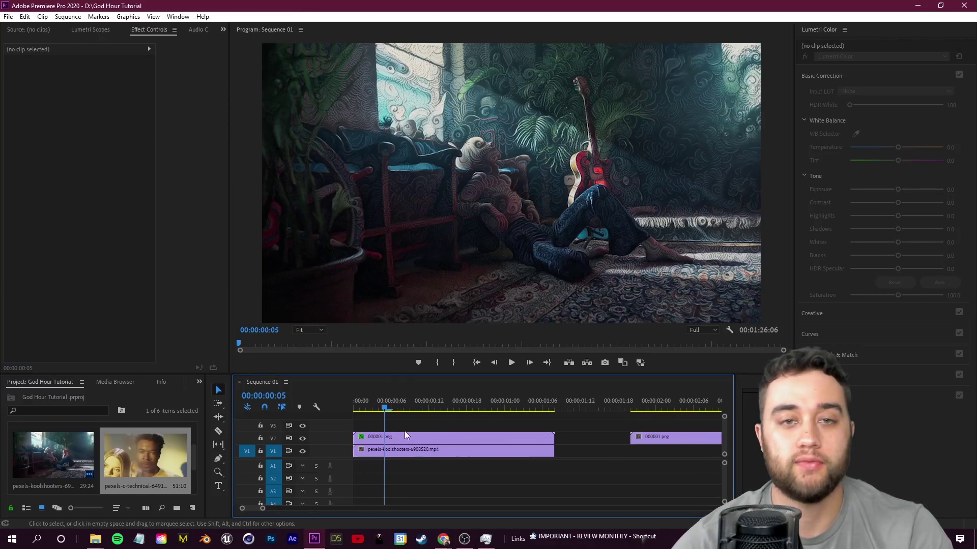
Select the 000001.png clip at the sequence start, inspect the frame at full size and set the clip's blend mode to Vivid Light.
left_click(389, 401)
key("Home")
left_click(397, 439)
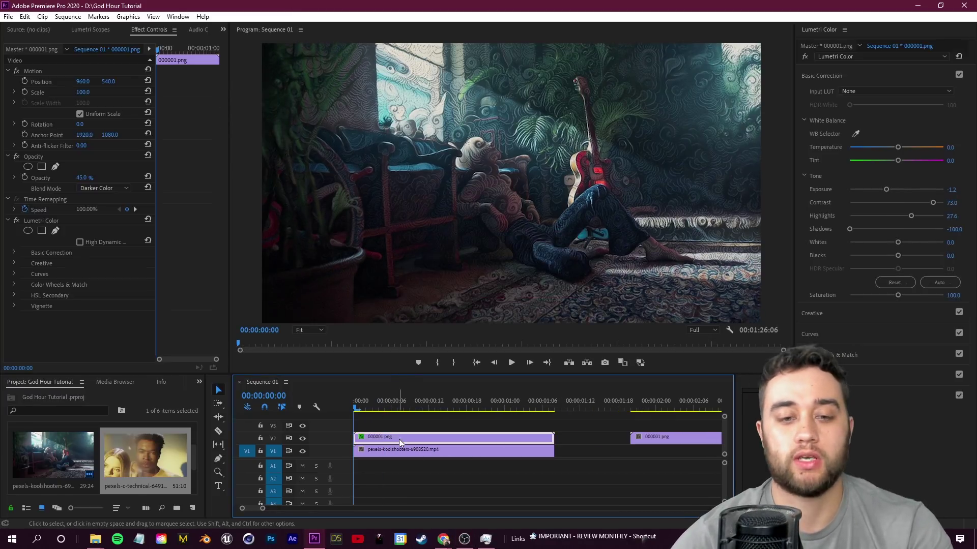
key("grave")
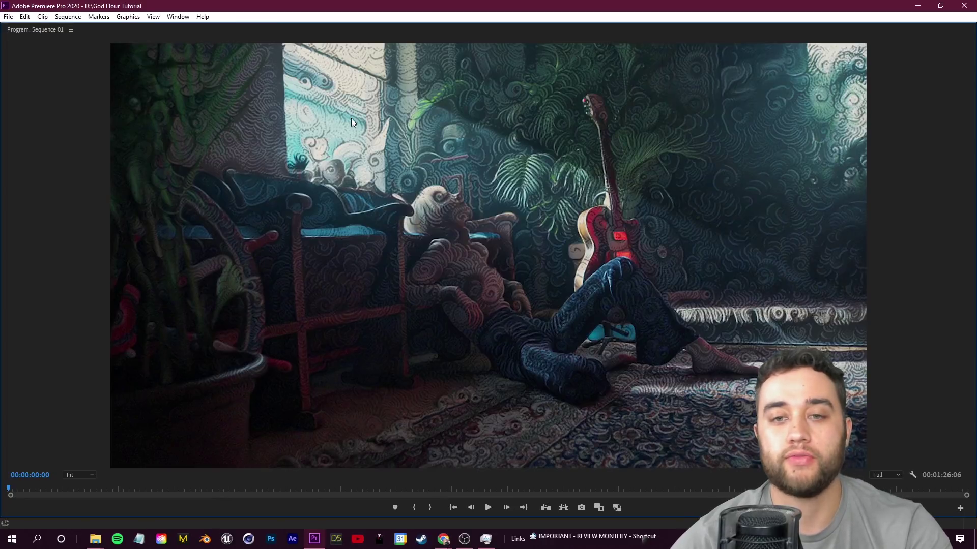
key("grave")
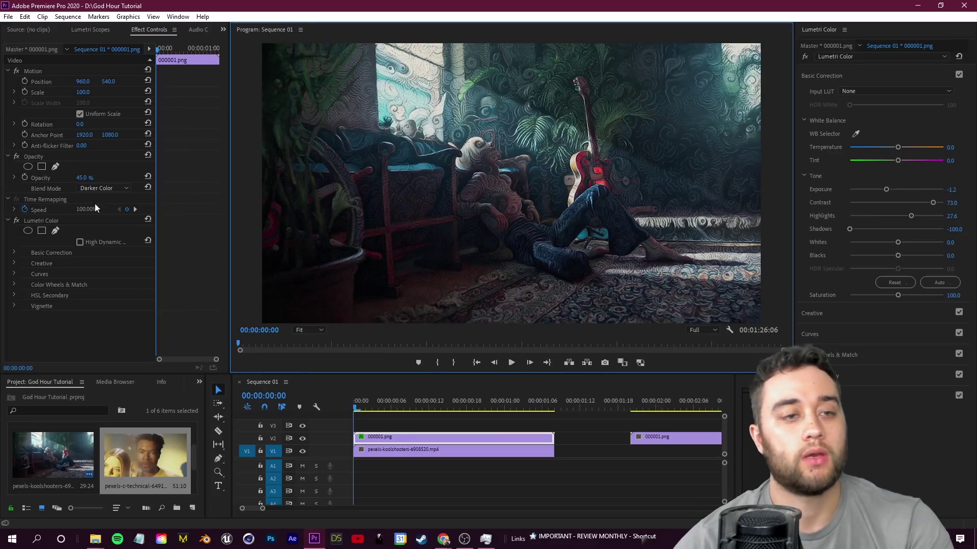
left_click(104, 188)
left_click(111, 373)
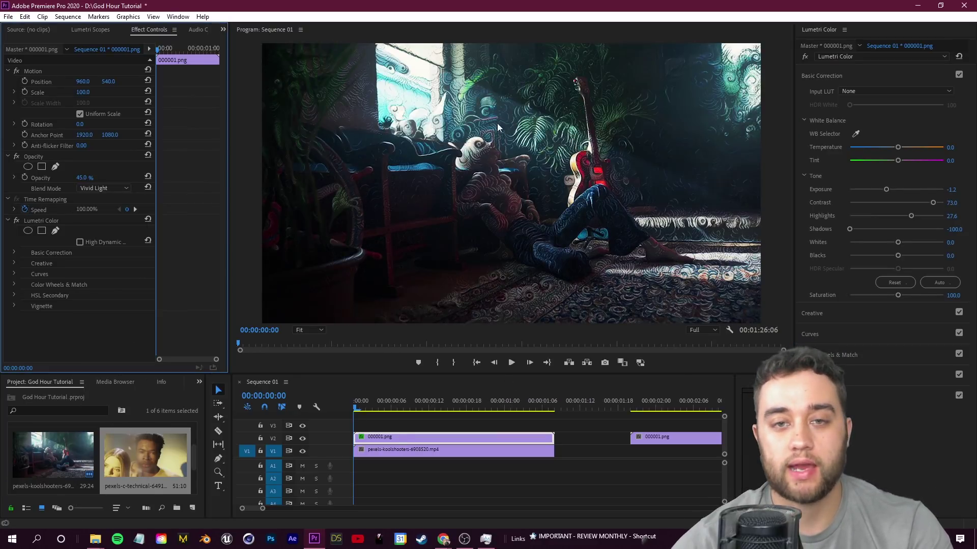
Draw a freeform opacity mask on the 000001.png clip around the light beam from the window to the lit floor, and inspect it enlarged.
left_click(8, 220)
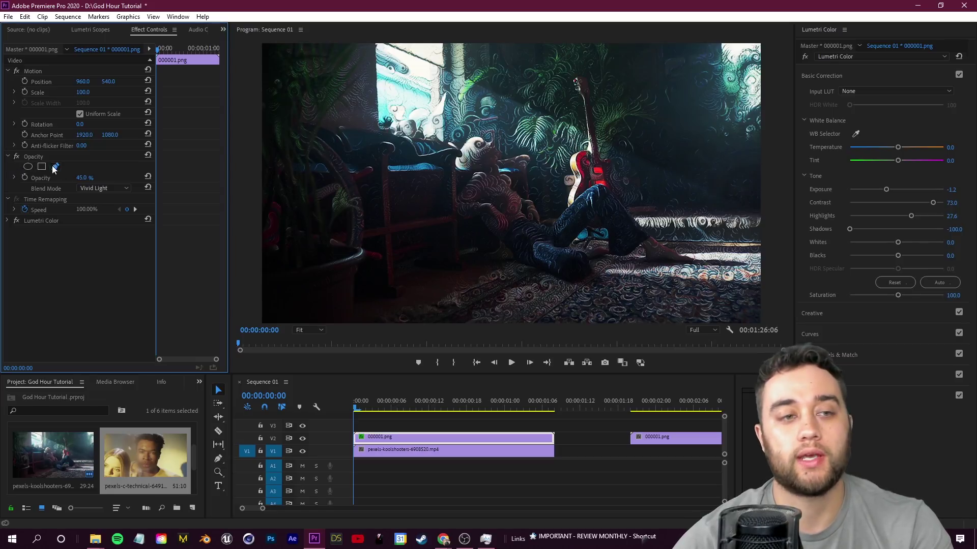
left_click(54, 167)
left_click(377, 128)
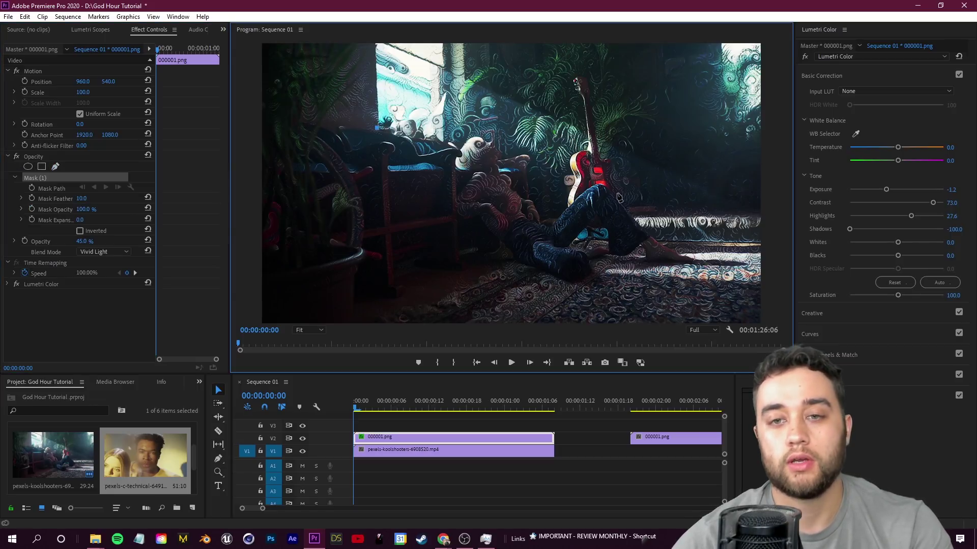
key("ctrl+z")
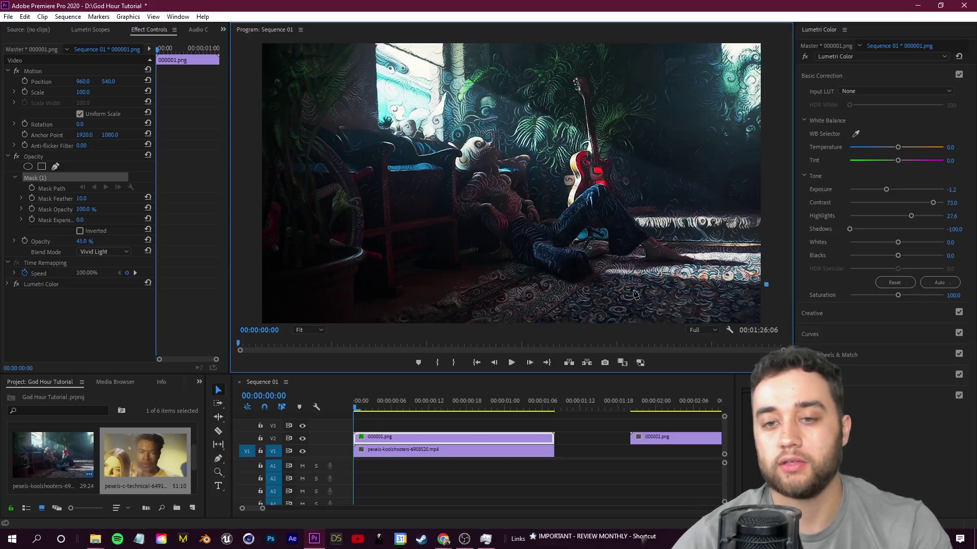
left_click(363, 300)
key("grave")
key("grave")
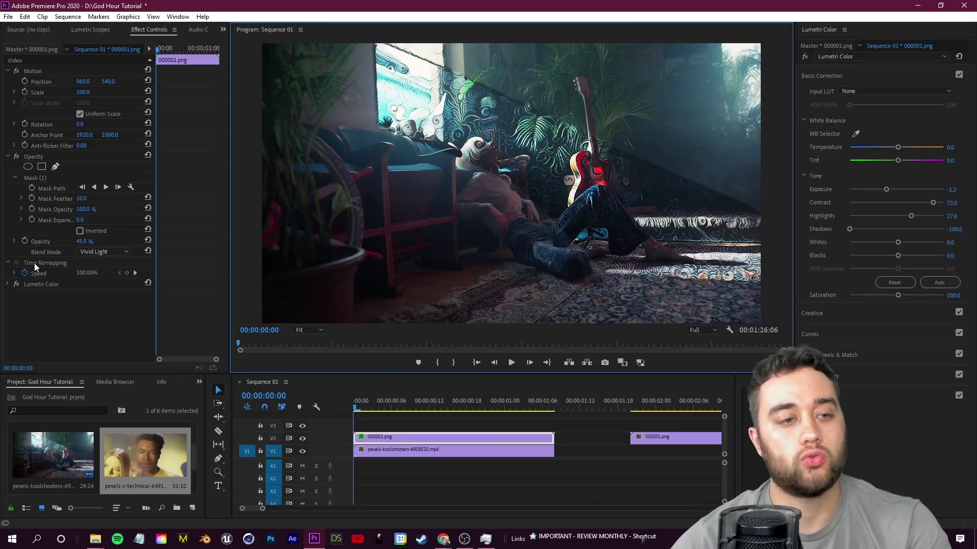
Set the mask feather to 156 and keyframe the mask path from the clip's start to 00:00:01:07, realigning its corners to the window.
left_click_drag(81, 199, 127, 198)
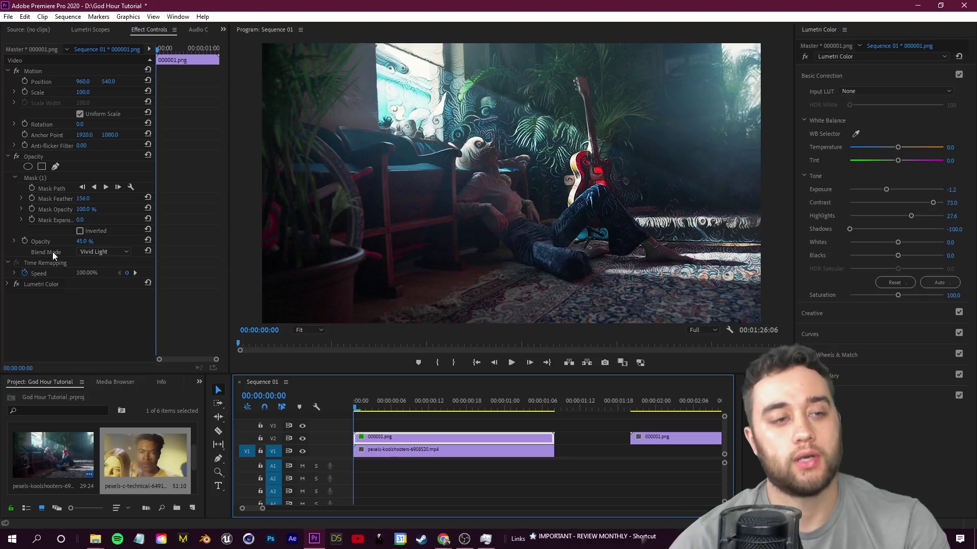
left_click(32, 188)
left_click_drag(490, 407, 546, 417)
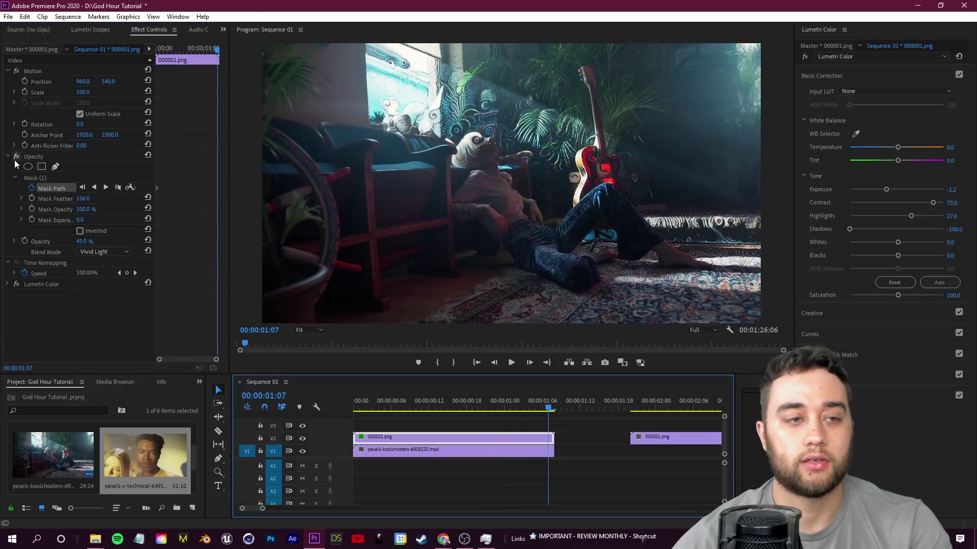
left_click(33, 178)
left_click_drag(379, 125, 370, 124)
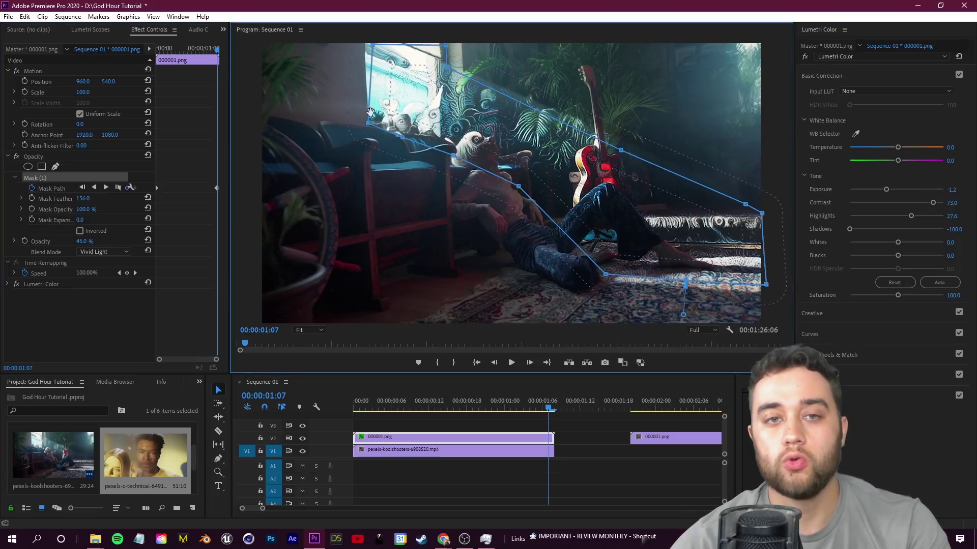
left_click_drag(375, 49, 365, 47)
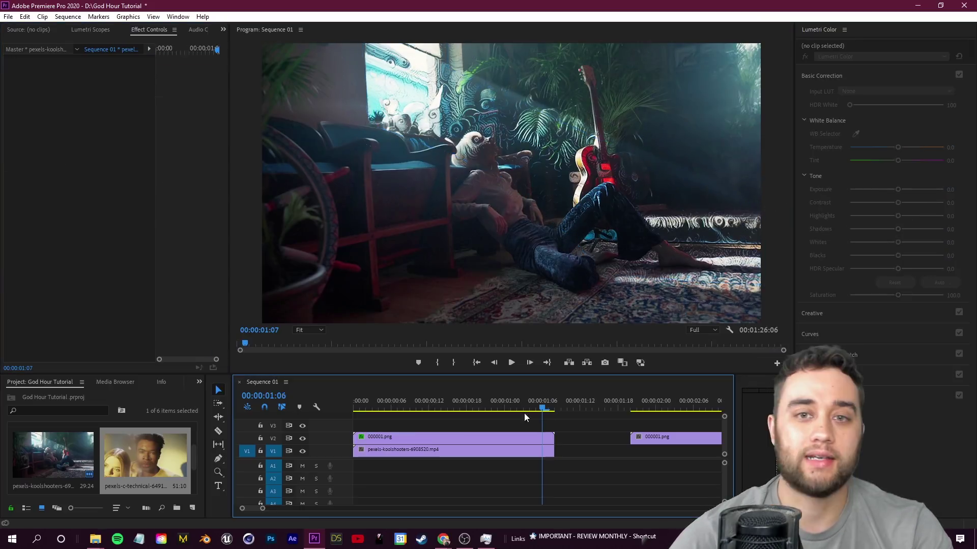
Play the masked effect from the start of the sequence in the enlarged and normal program views.
key("Home")
key("grave")
key("space")
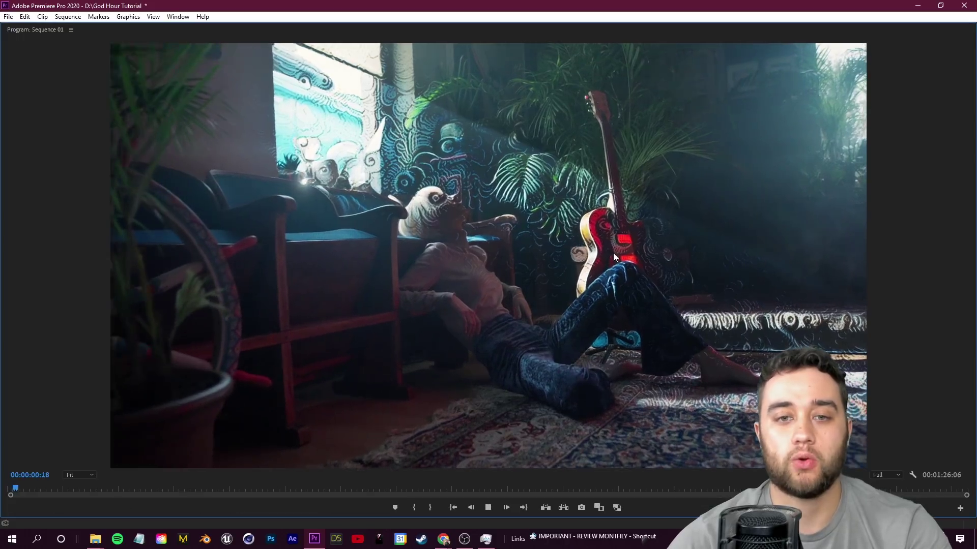
key("grave")
left_click(426, 410)
left_click_drag(426, 410, 325, 410)
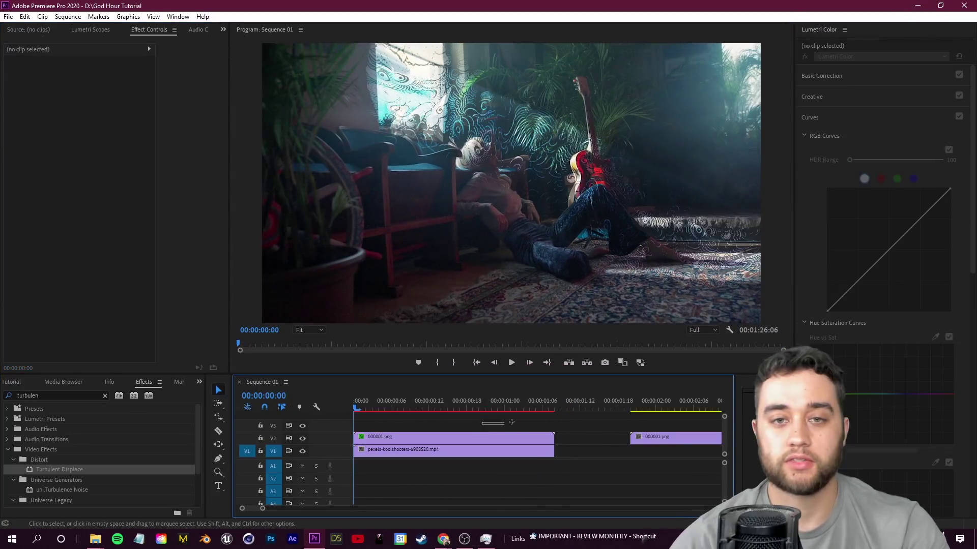
key("space")
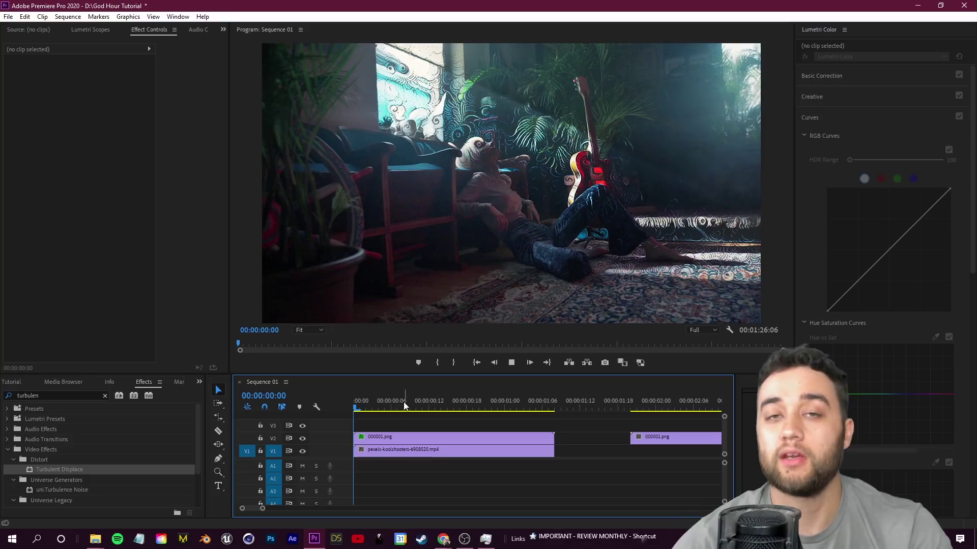
left_click(377, 450)
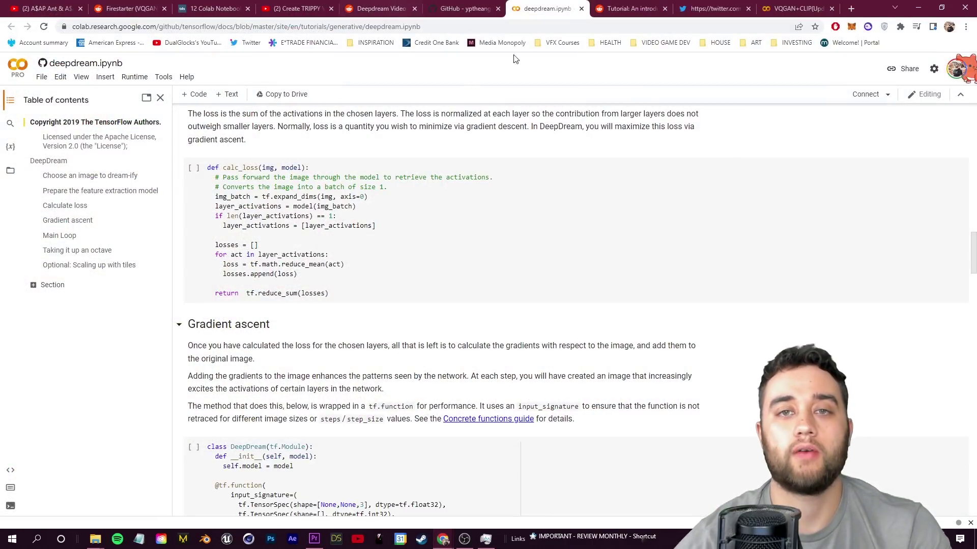
Look through the deepdream.ipynb Colab notebook, from the feature extraction section up to the introduction and its sample dream image.
scroll(458, 229, "up", 10)
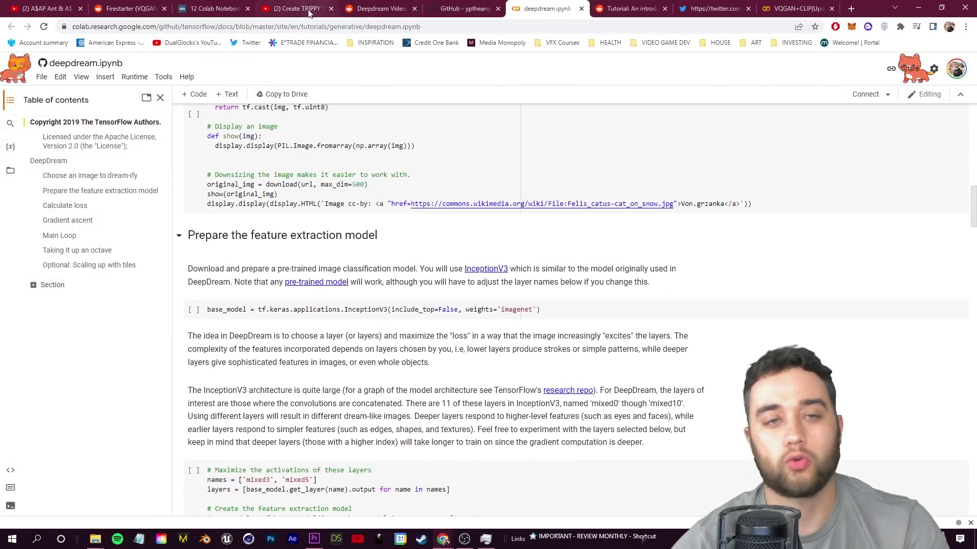
scroll(395, 306, "up", 15)
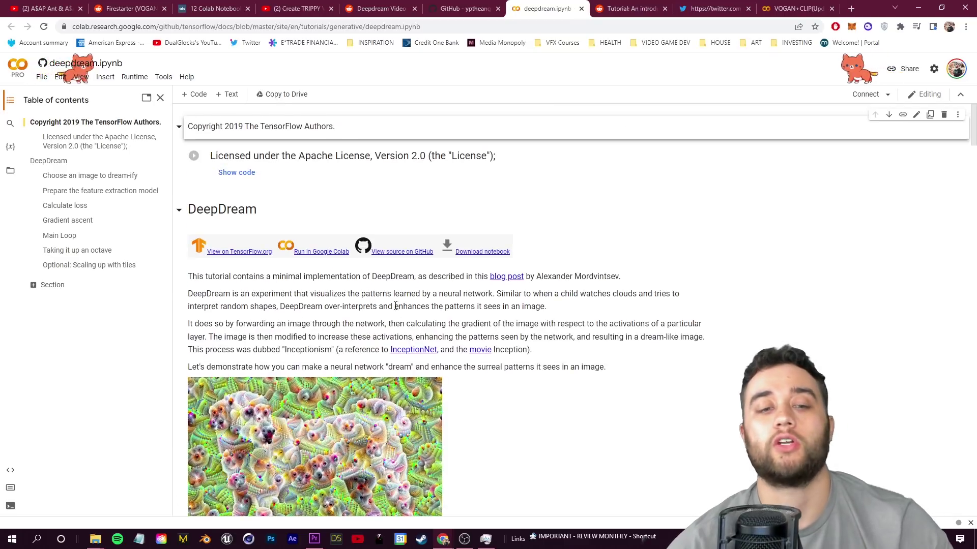
scroll(396, 306, "down", 2)
scroll(331, 290, "down", 5)
scroll(309, 283, "up", 3)
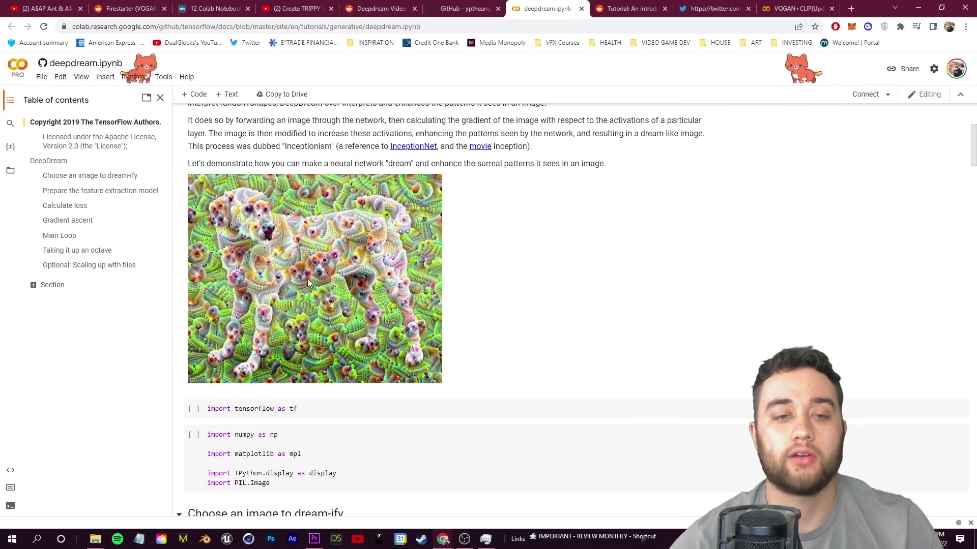
Review the music-video-generator GitHub repository and the Deepdream Video experiments Reddit post.
left_click(460, 8)
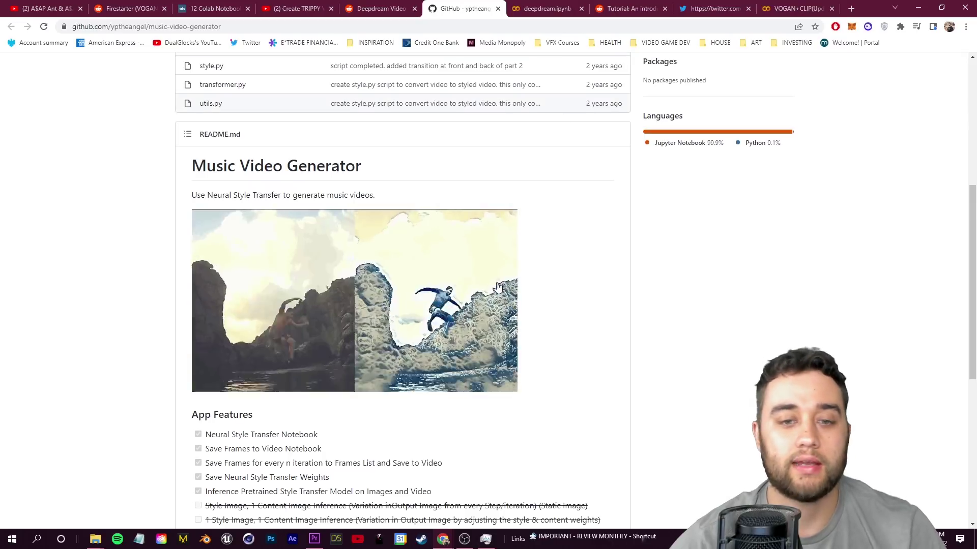
scroll(498, 287, "up", 1)
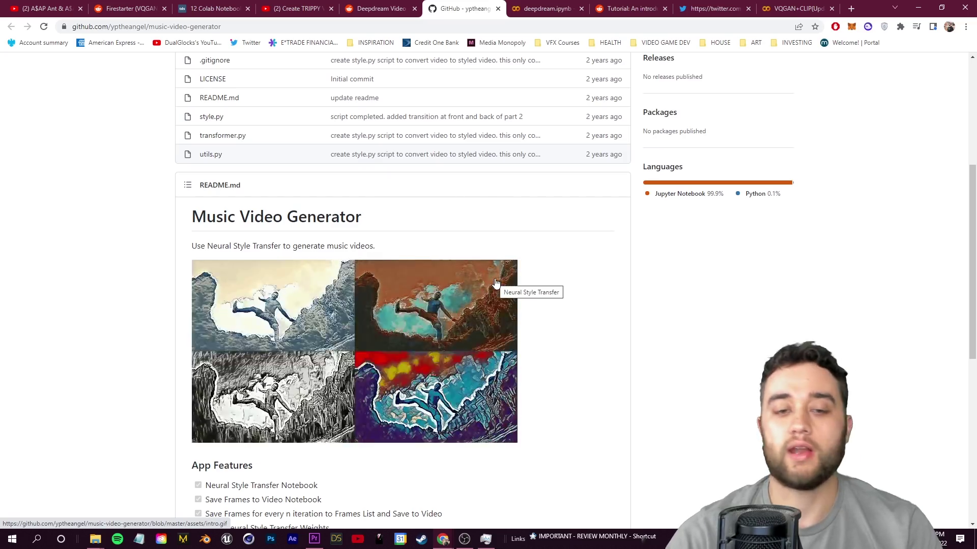
scroll(496, 283, "up", 4)
left_click(313, 14)
left_click(379, 9)
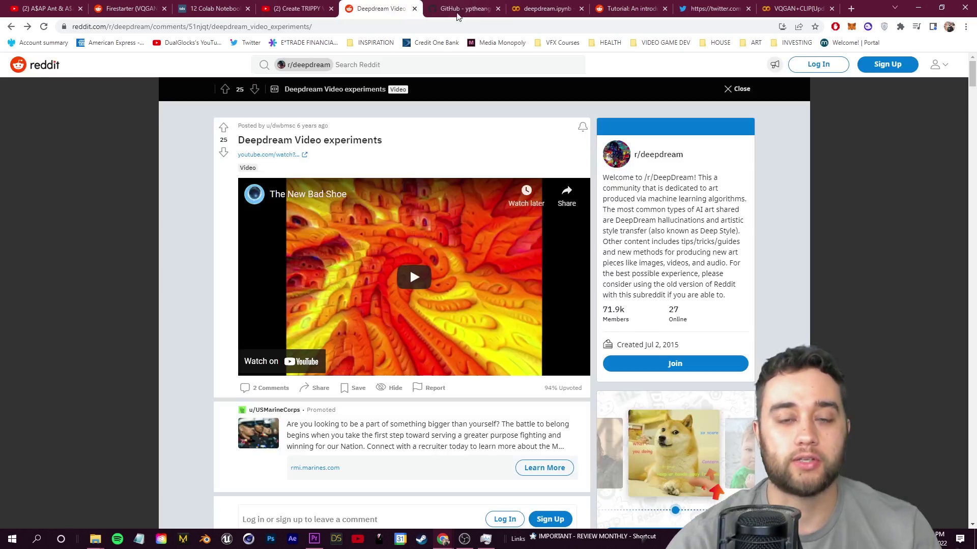
left_click(460, 11)
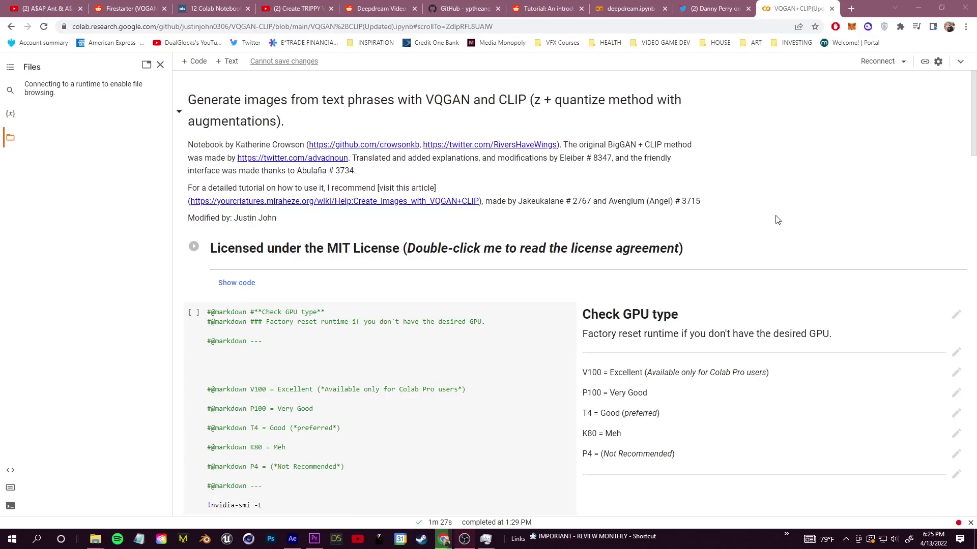
Look over the VQGAN+CLIP(Updated) Colab notebook's introduction, GPU check and library installation sections.
left_click(788, 158)
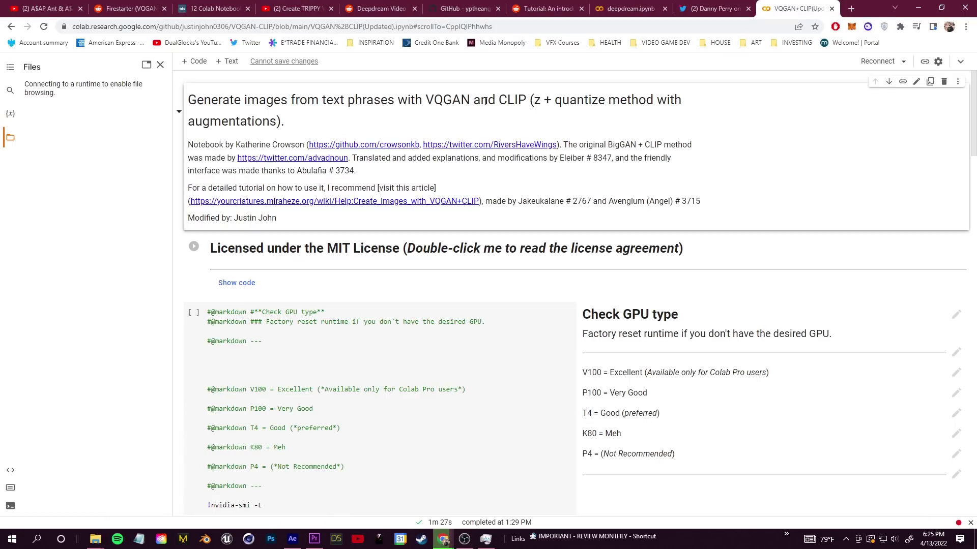
scroll(383, 170, "down", 6)
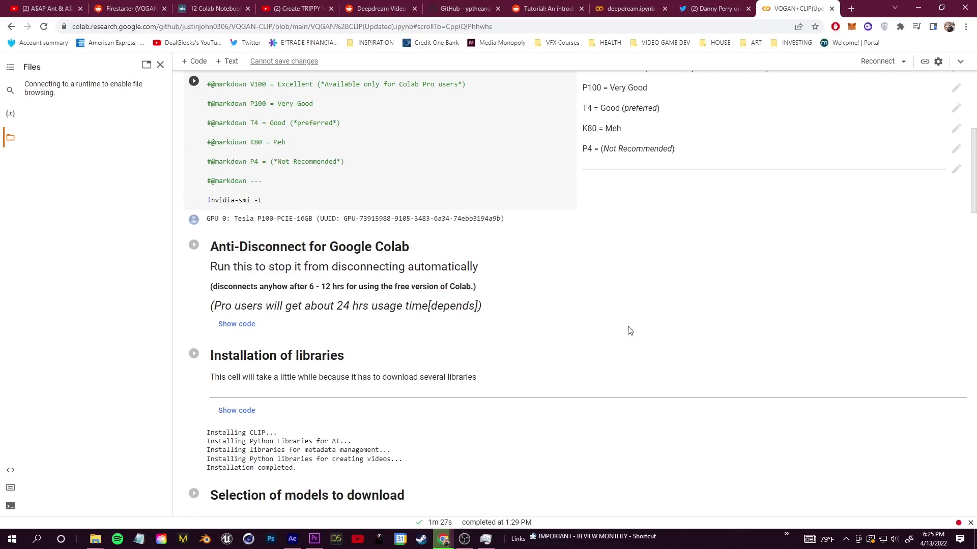
scroll(284, 170, "up", 4)
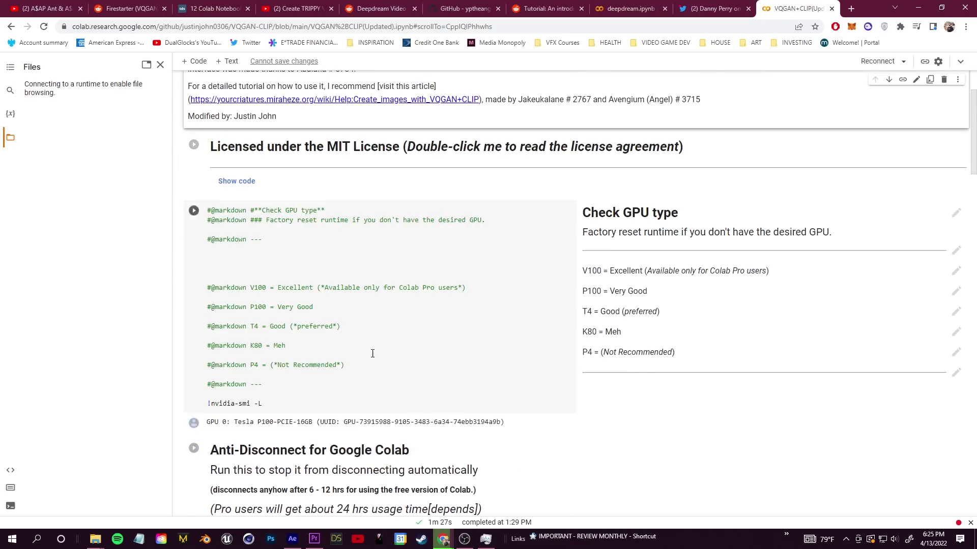
scroll(370, 349, "down", 1)
scroll(620, 173, "up", 3)
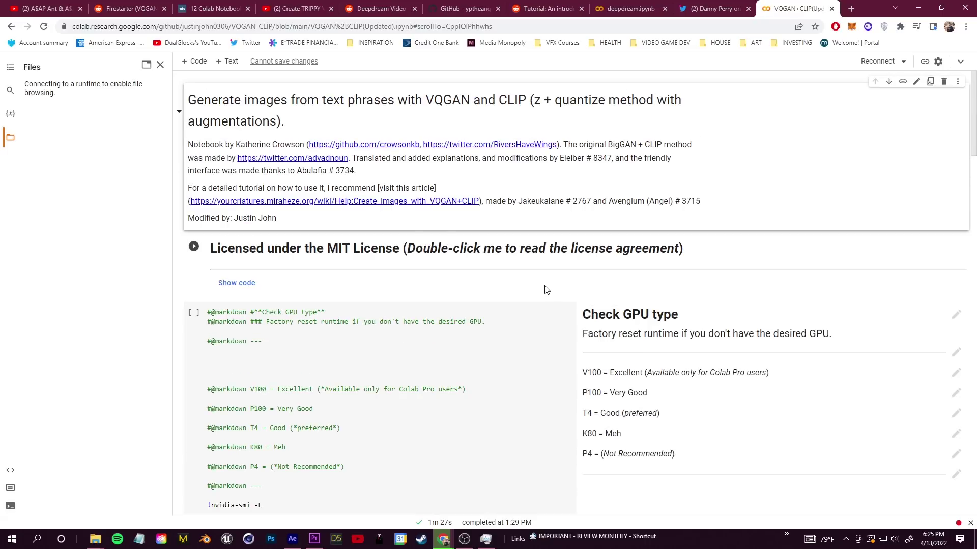
Open the batch VQGAN+CLIP video notebook linked in the pinned tweet and review its sections through to video generation.
left_click(713, 9)
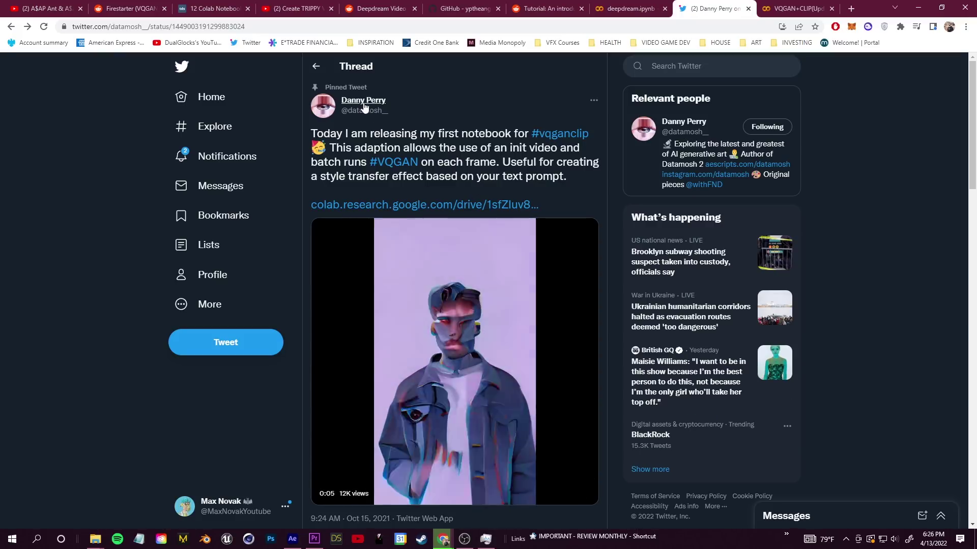
left_click(439, 206)
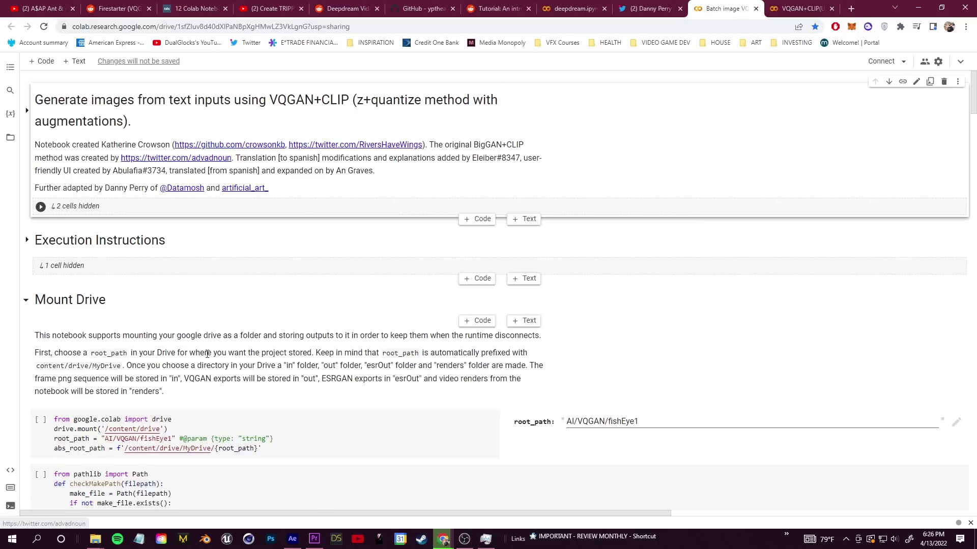
scroll(149, 347, "down", 2)
scroll(166, 261, "down", 10)
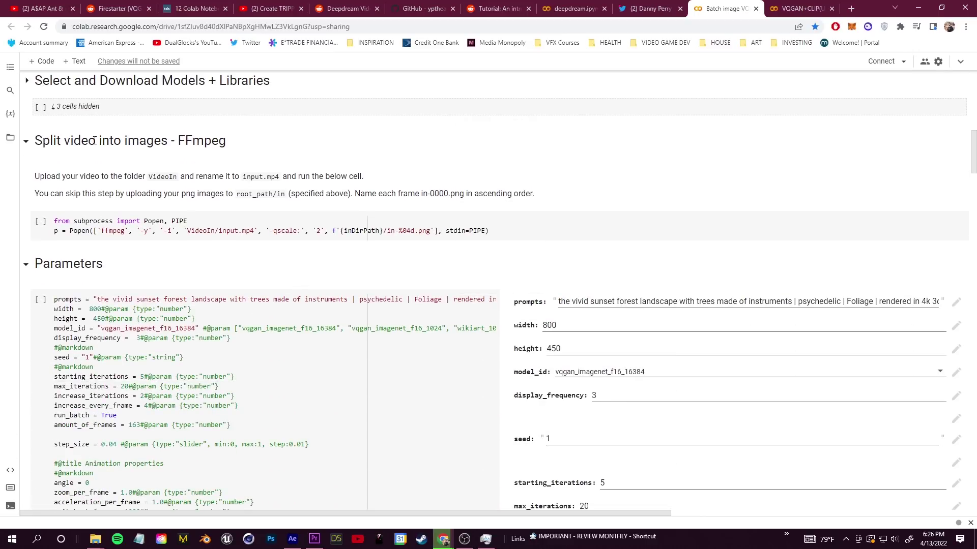
scroll(589, 282, "down", 15)
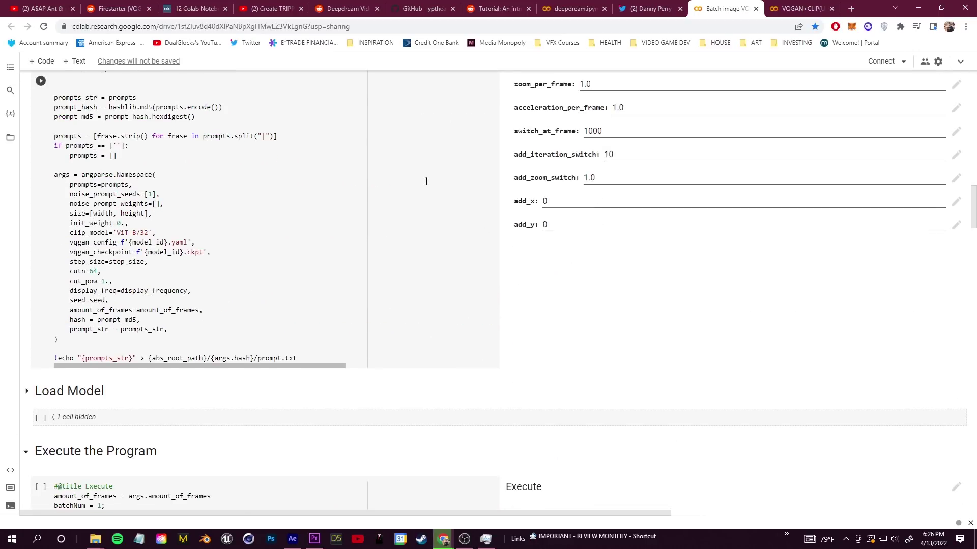
scroll(486, 373, "down", 10)
scroll(506, 384, "down", 15)
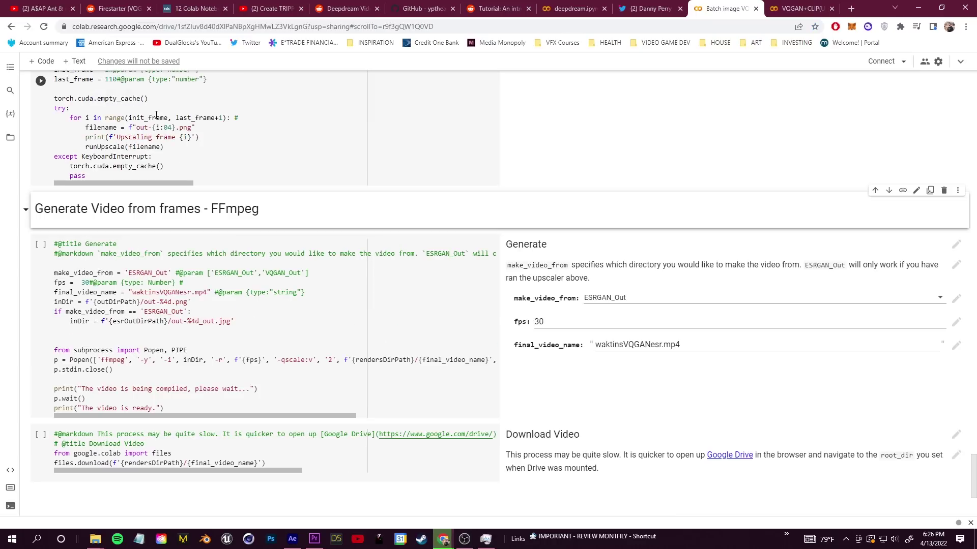
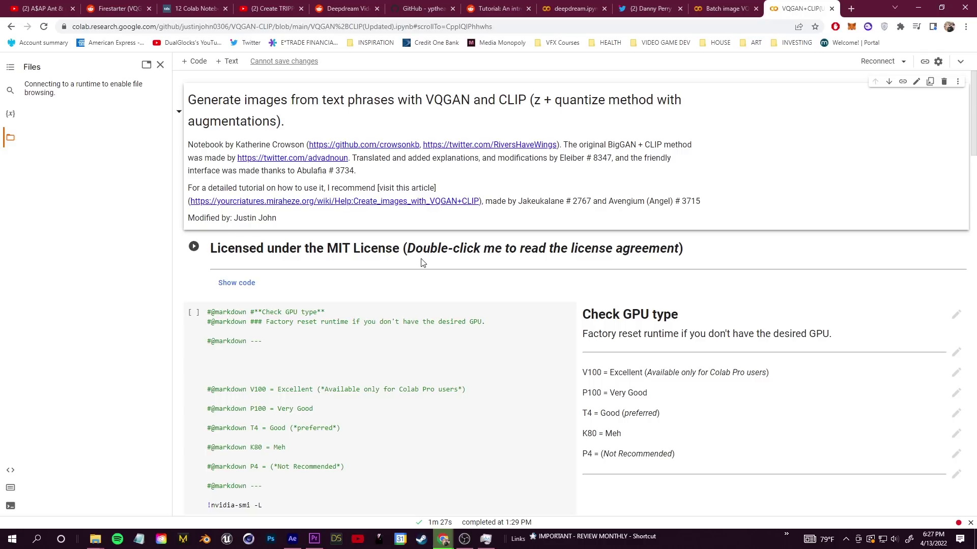
Run the notebook's Check GPU type cell to connect to a runtime.
scroll(311, 272, "down", 2)
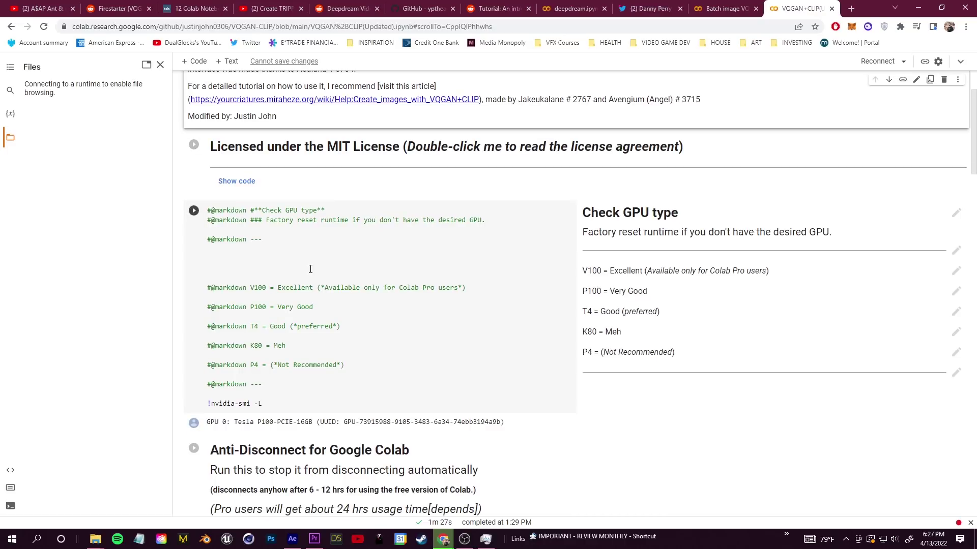
scroll(305, 266, "up", 1)
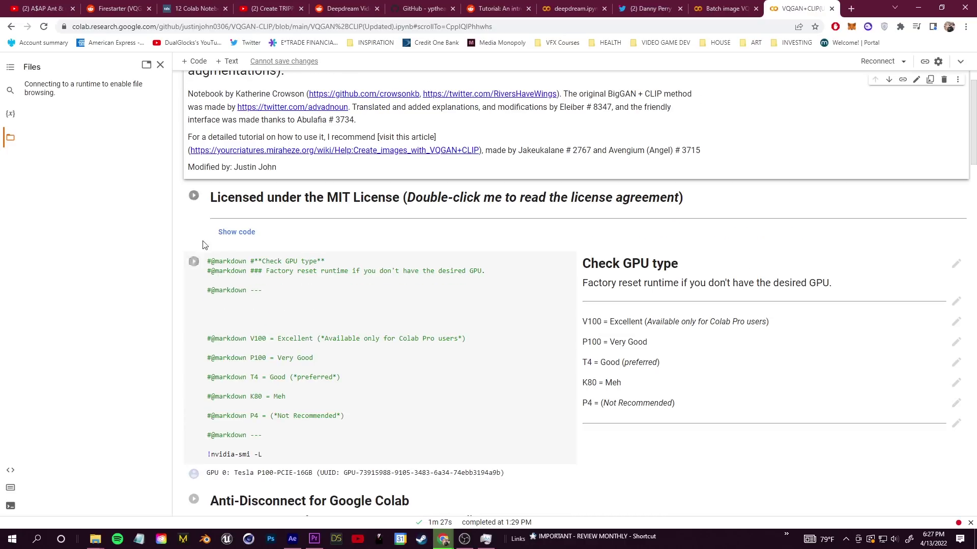
left_click(194, 268)
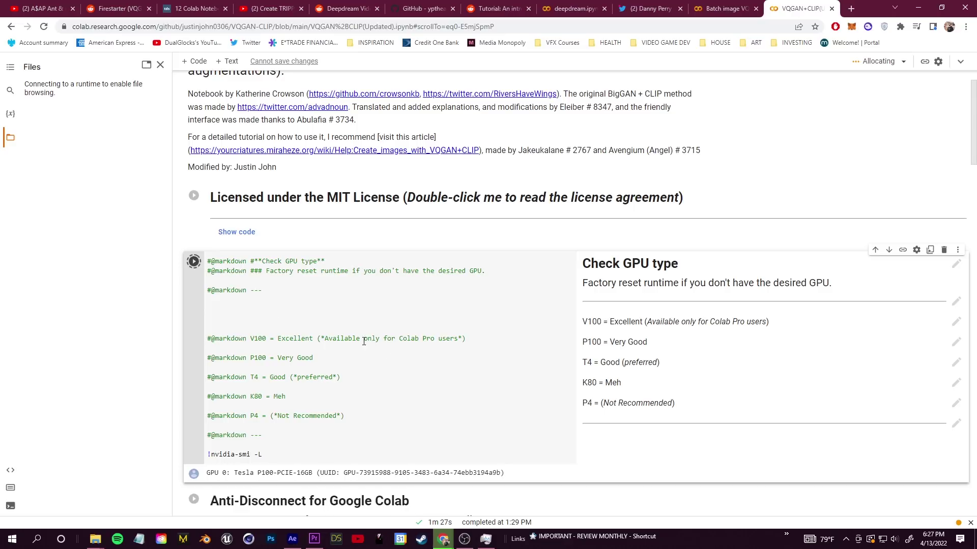
Read the Anti-Disconnect and Installation of libraries cells, and show the code of the library installation cell.
scroll(295, 294, "down", 1)
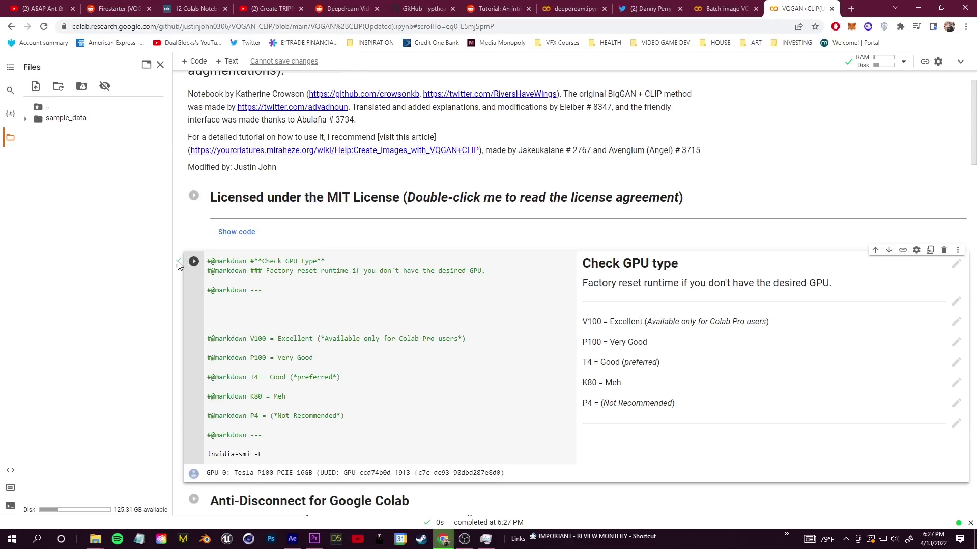
scroll(319, 305, "down", 5)
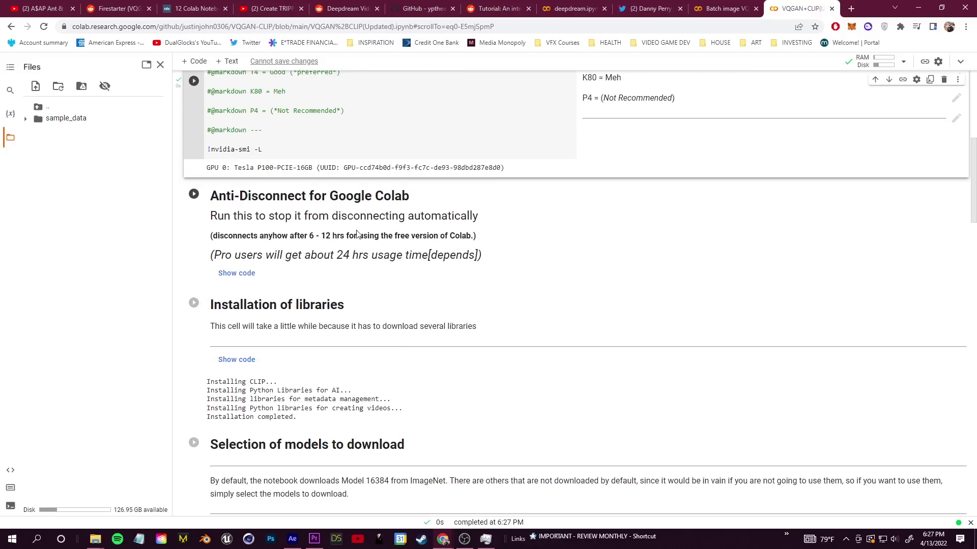
left_click_drag(310, 238, 336, 237)
left_click(336, 237)
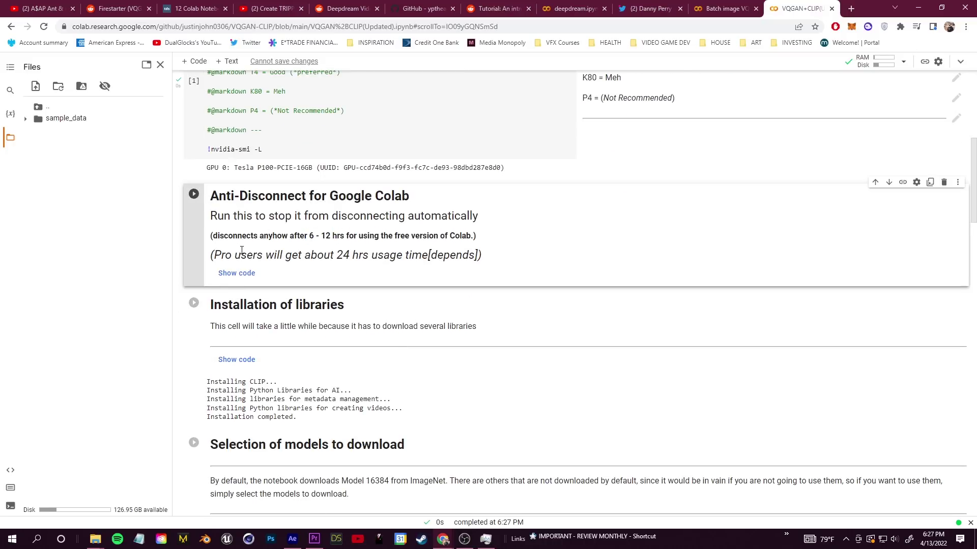
scroll(285, 214, "down", 3)
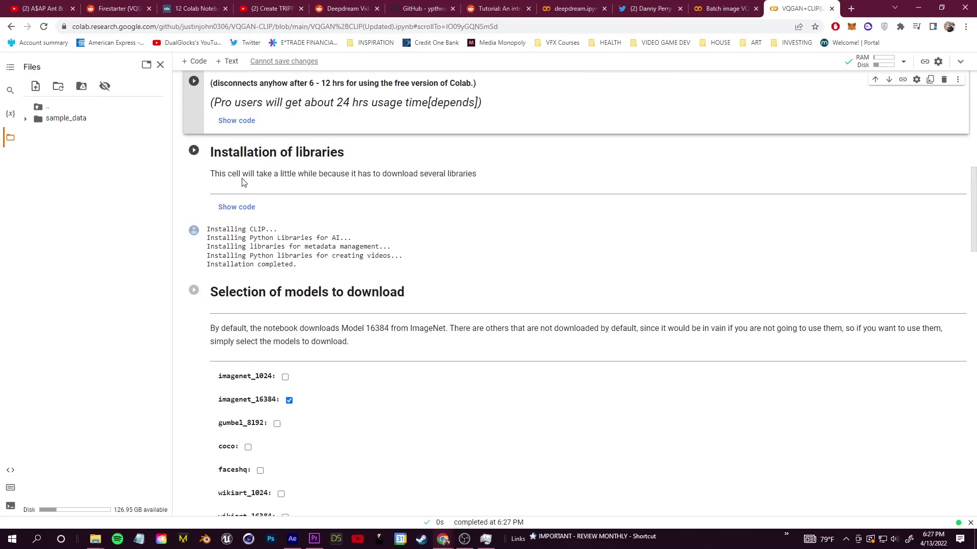
left_click_drag(213, 177, 482, 178)
left_click(478, 177)
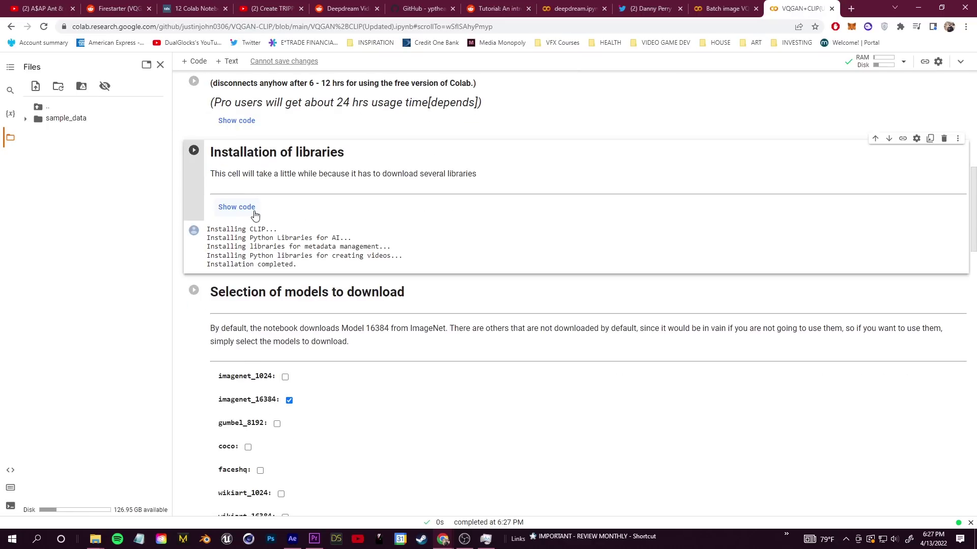
left_click(249, 207)
Review the list of downloadable models and the notebook sections down to the Parameters and Fire up the AI cells.
scroll(321, 202, "down", 8)
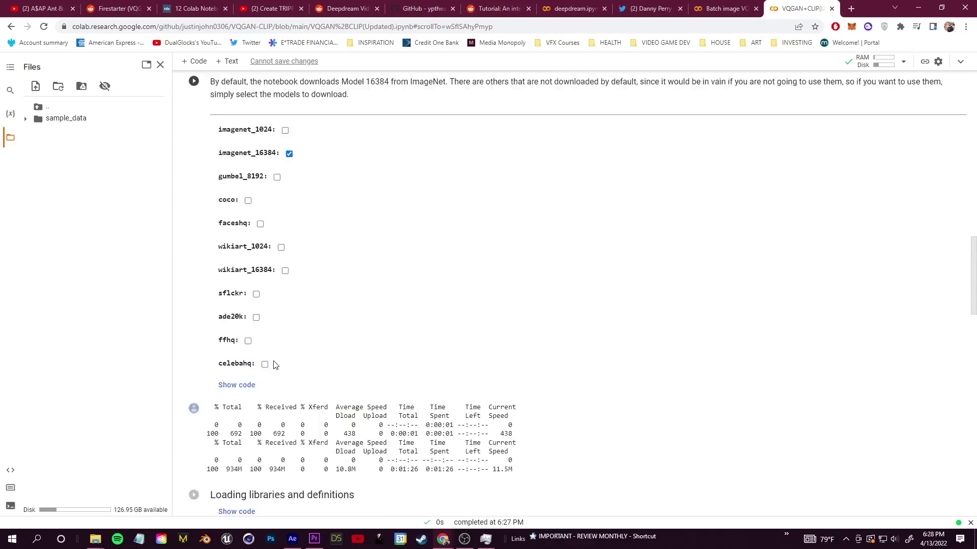
scroll(264, 186, "up", 3)
scroll(323, 374, "down", 2)
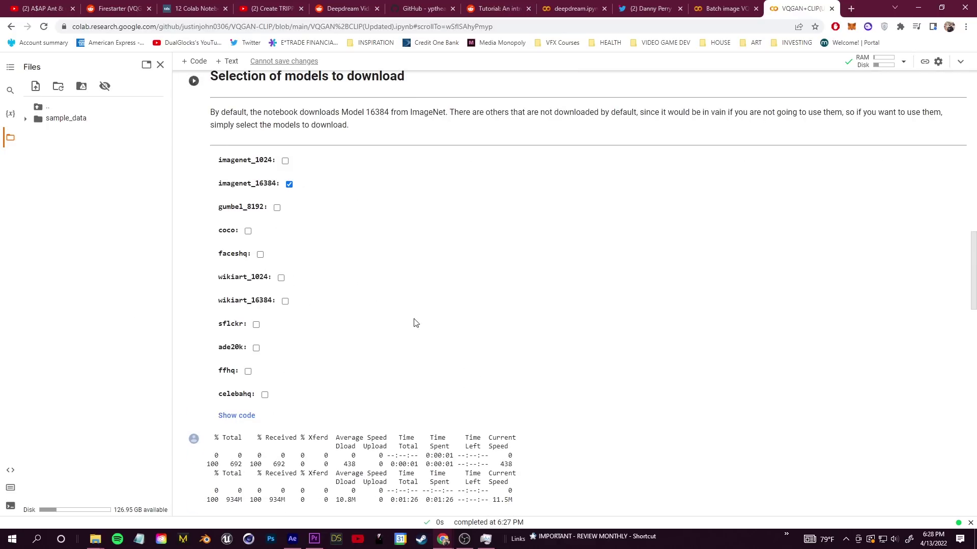
scroll(251, 320, "up", 1)
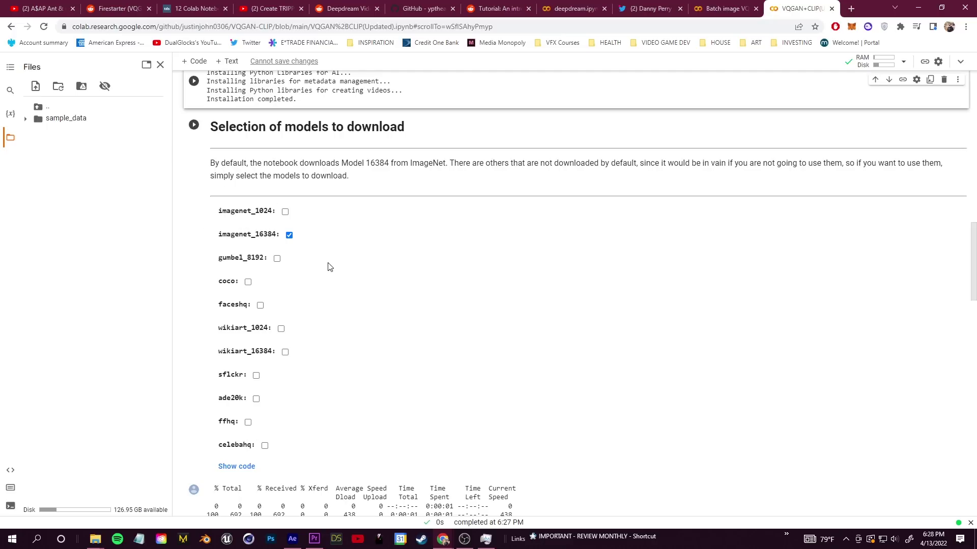
scroll(345, 395, "down", 10)
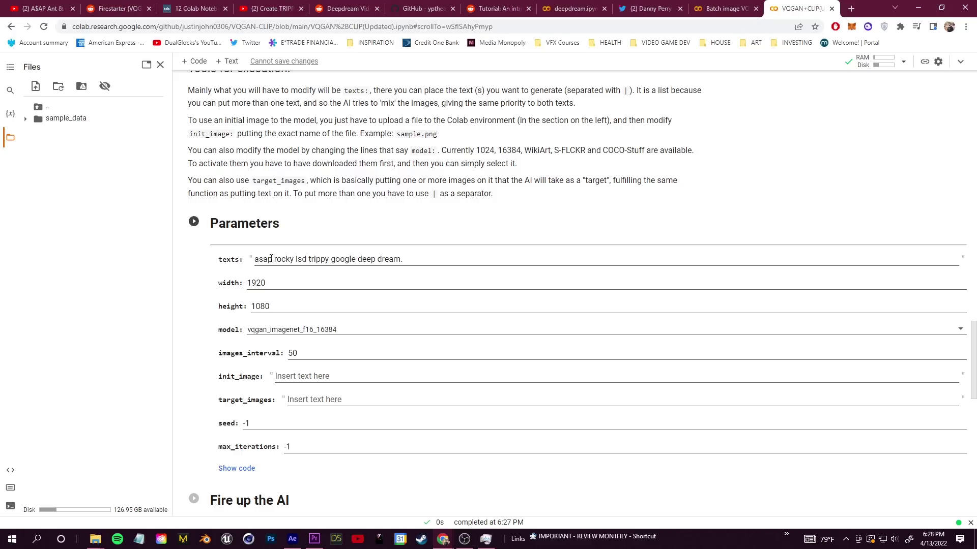
scroll(272, 264, "down", 2)
scroll(281, 286, "up", 1)
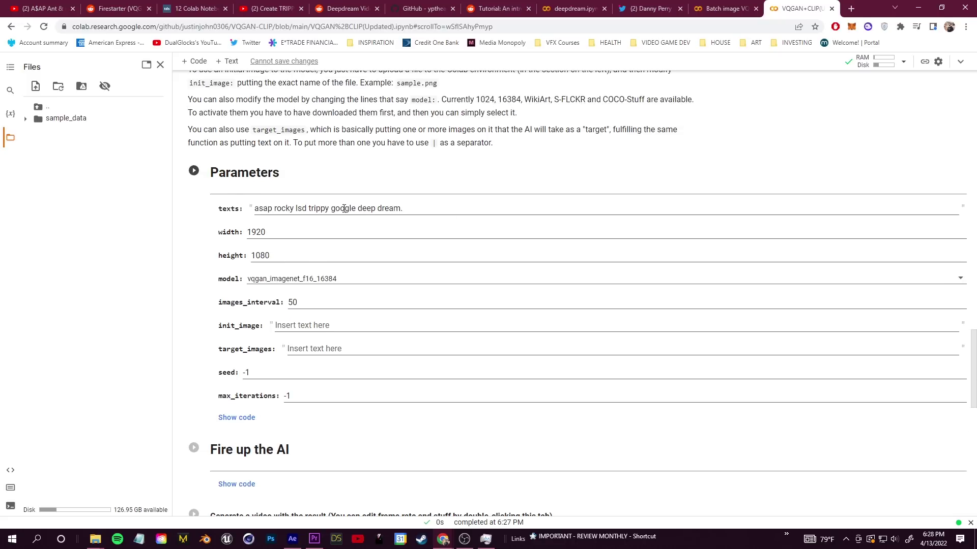
Try extending the texts prompt after "deep dream" with "in the style of".
mouse_move(403, 210)
left_mouse_down()
mouse_move(376, 209)
mouse_move(414, 209)
left_mouse_up()
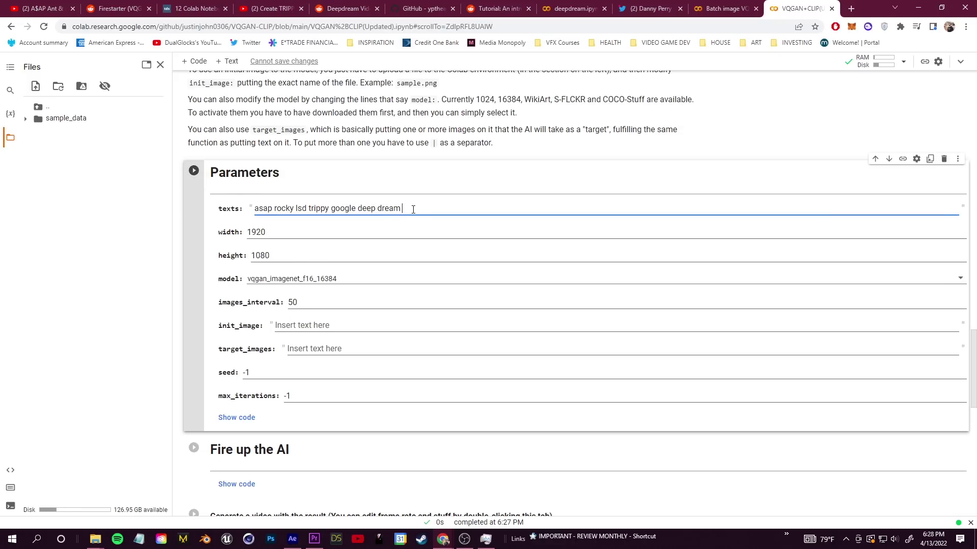
type("in the style of")
Run the Installation of libraries cell.
scroll(428, 196, "up", 20)
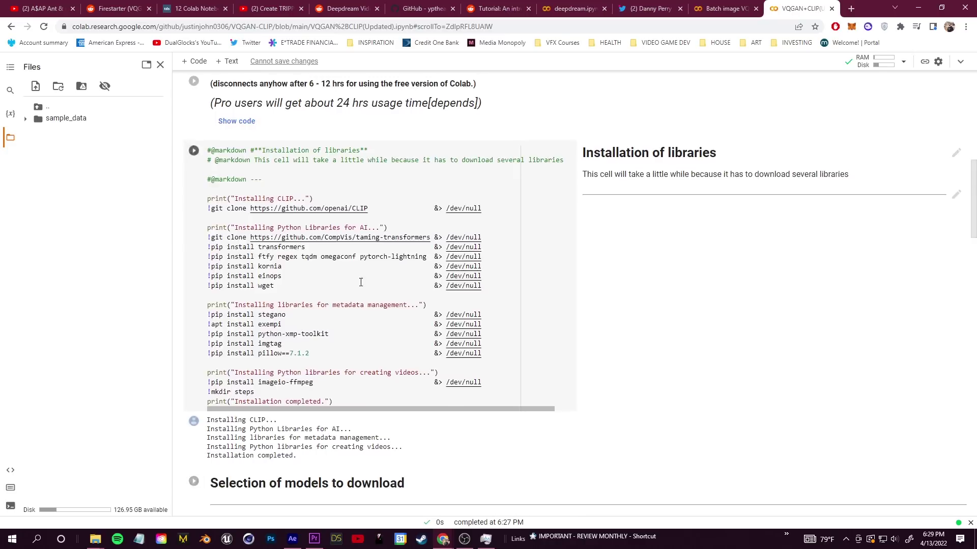
scroll(383, 284, "down", 10)
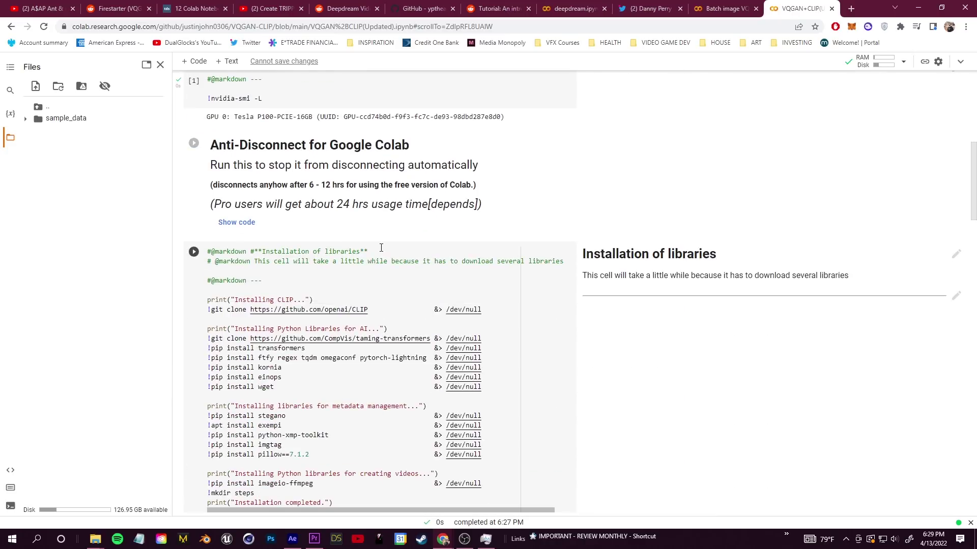
scroll(509, 254, "up", 1)
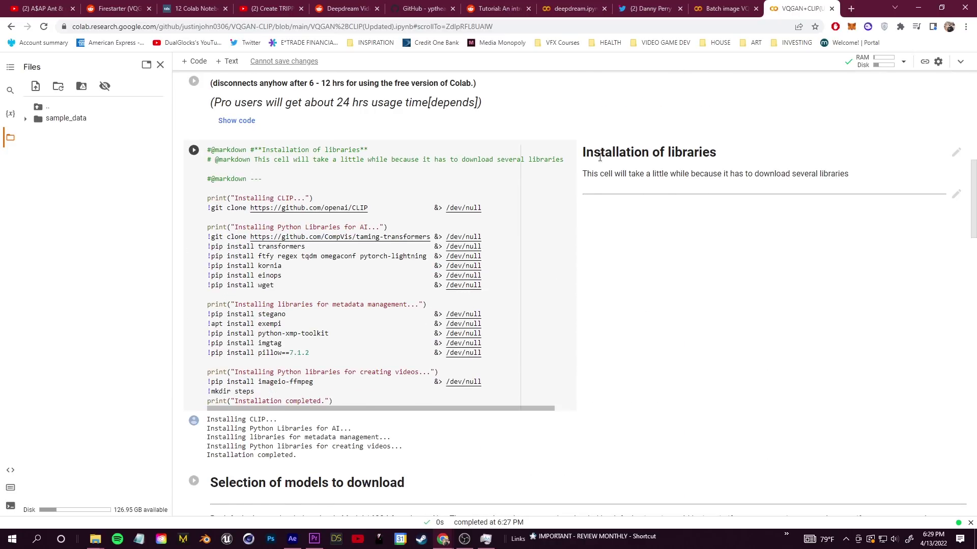
left_click(193, 151)
scroll(230, 382, "down", 1)
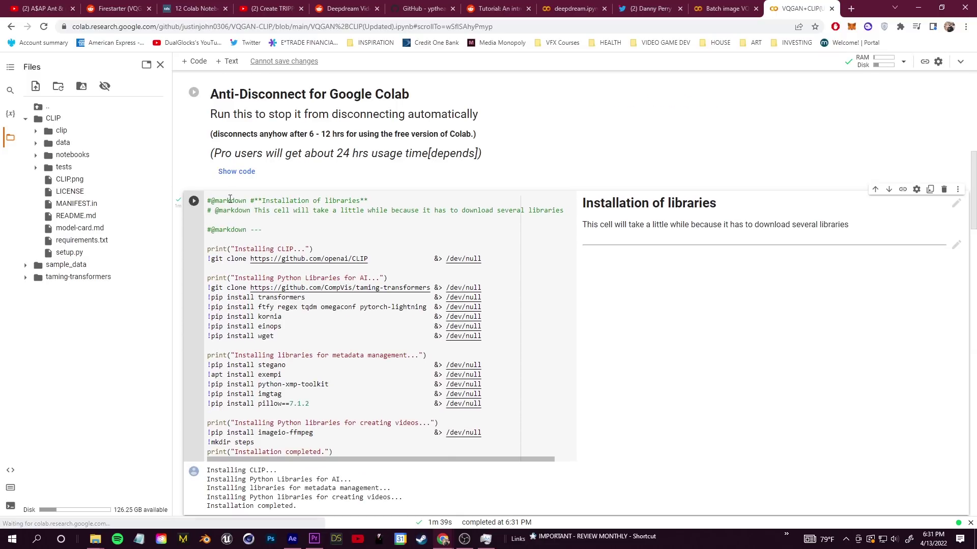
scroll(264, 295, "down", 3)
scroll(265, 295, "up", 3)
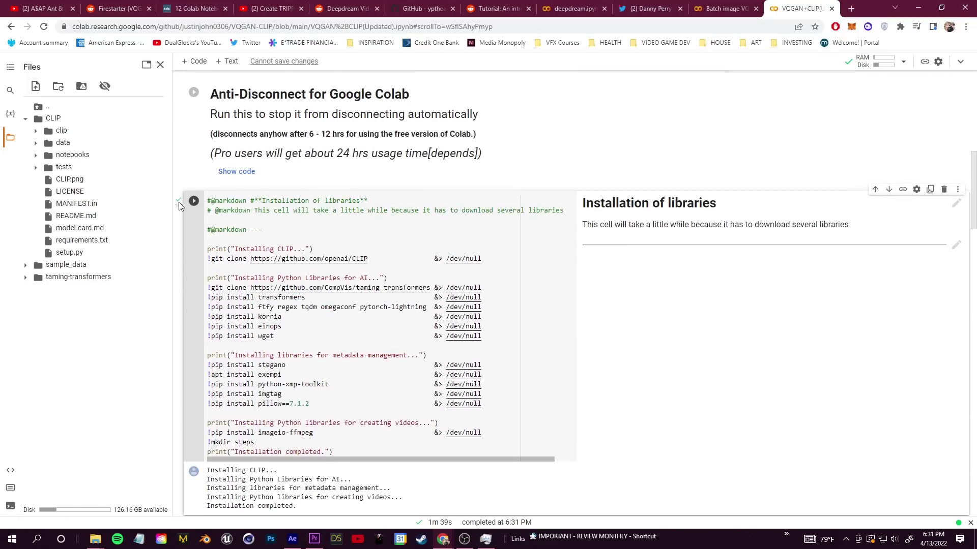
Run the Selection of models to download cell with only imagenet_16384 selected.
scroll(234, 285, "down", 6)
scroll(294, 364, "down", 1)
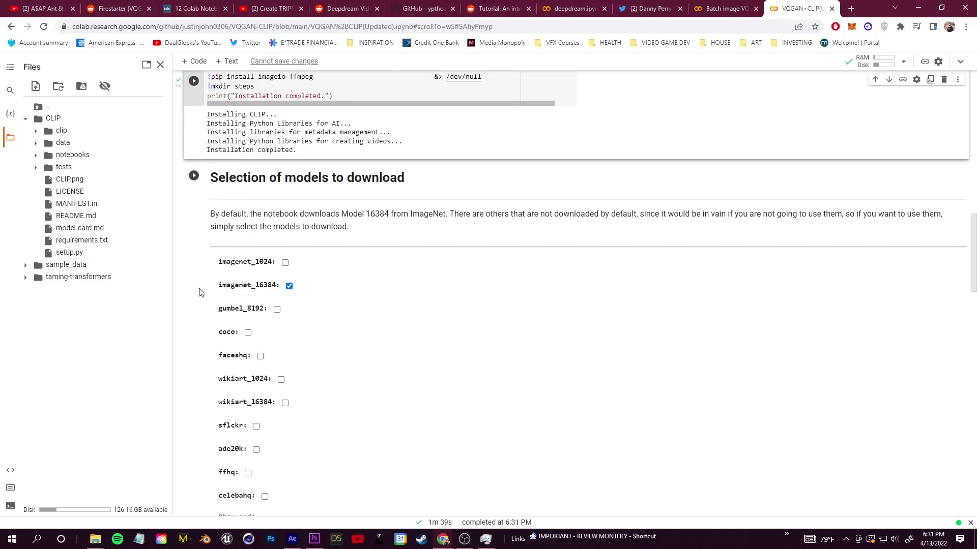
left_click(193, 176)
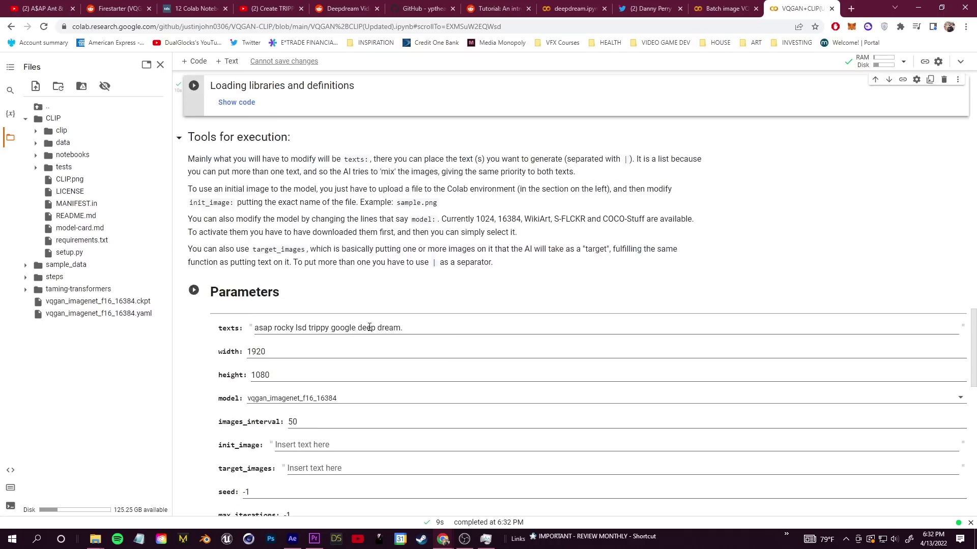
Examine the width and height settings in the Parameters cell.
scroll(331, 325, "down", 1)
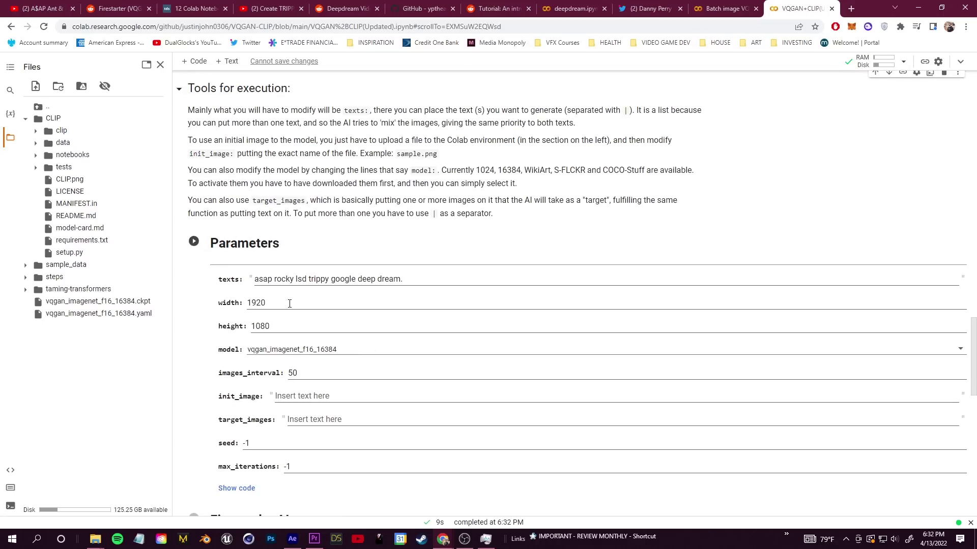
left_click(288, 304)
key("Tab")
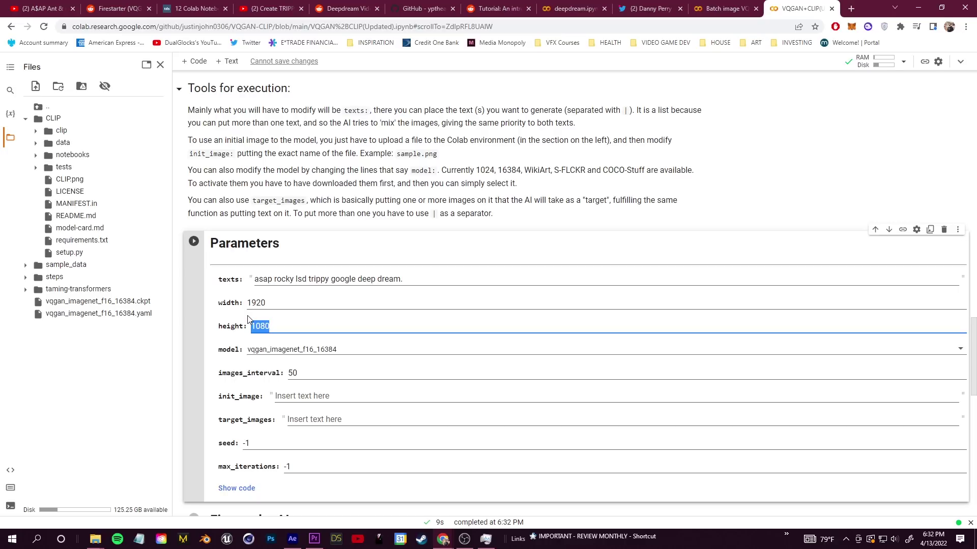
scroll(333, 282, "down", 2)
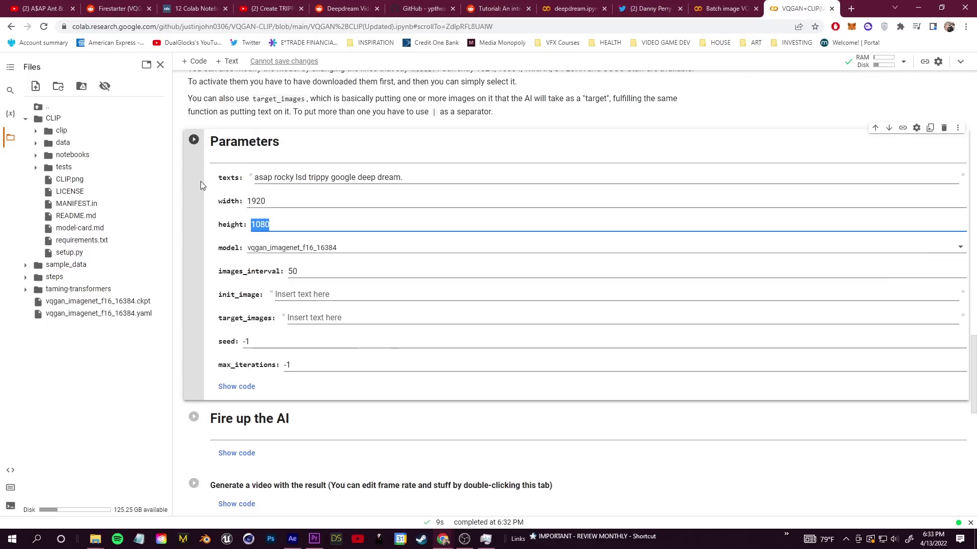
left_click(344, 392)
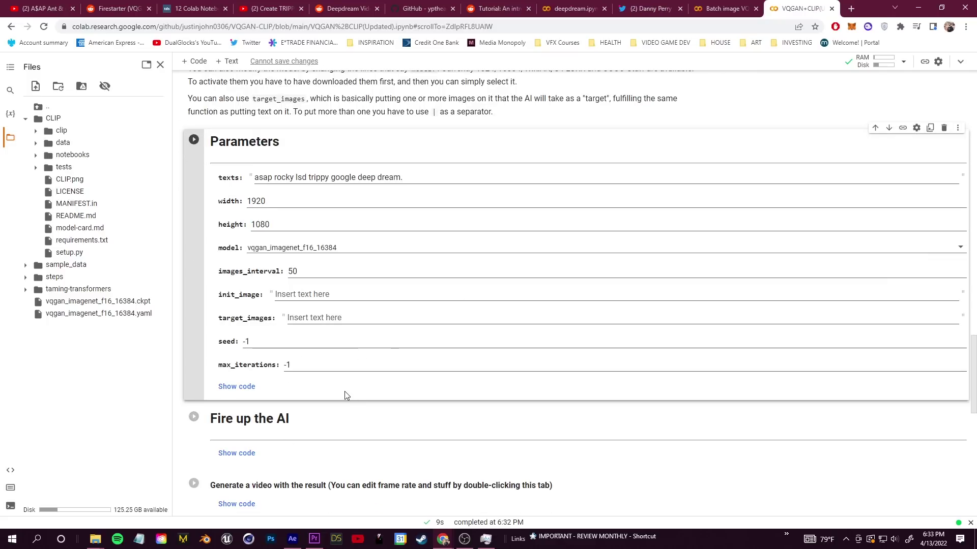
Highlight the whole texts prompt in the Parameters cell to examine it, and clear the selection.
left_click(405, 178)
key("ctrl+shift+Left")
key("ctrl+shift+Left")
key("ctrl+shift+Left")
key("ctrl+shift+Left")
key("ctrl+shift+Left")
key("ctrl+shift+Left")
key("ctrl+shift+Left")
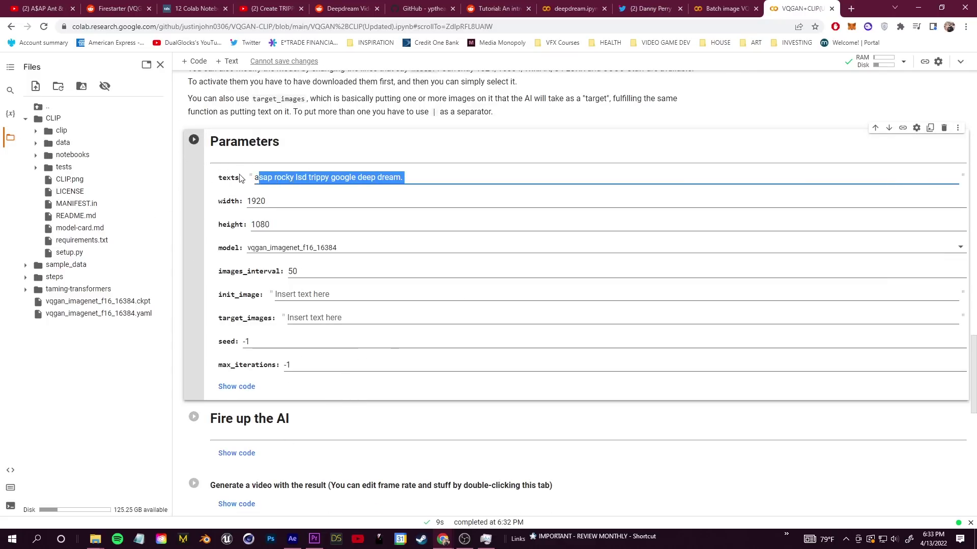
left_click(416, 173)
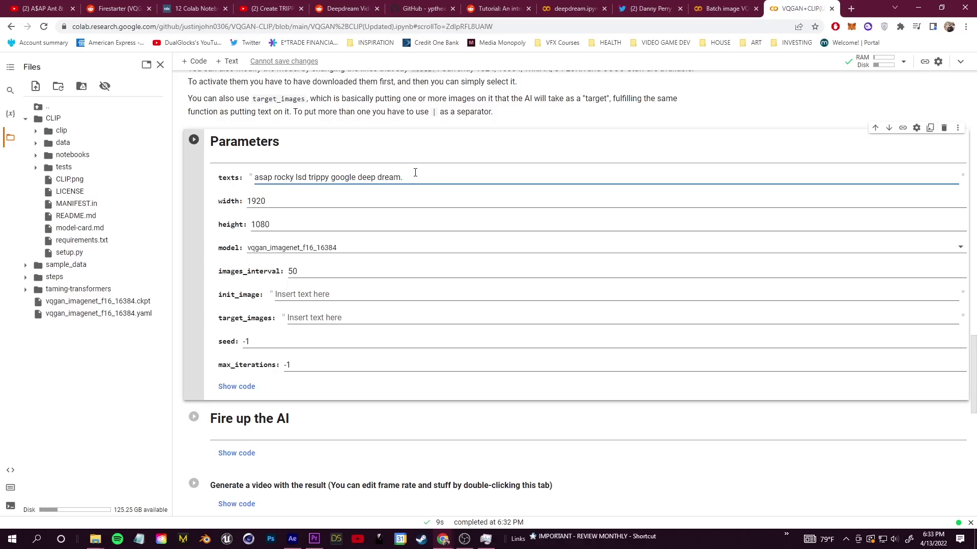
Read the notebook's instructions on using an initial image, and look through the project folder's files available for upload.
scroll(408, 266, "up", 3)
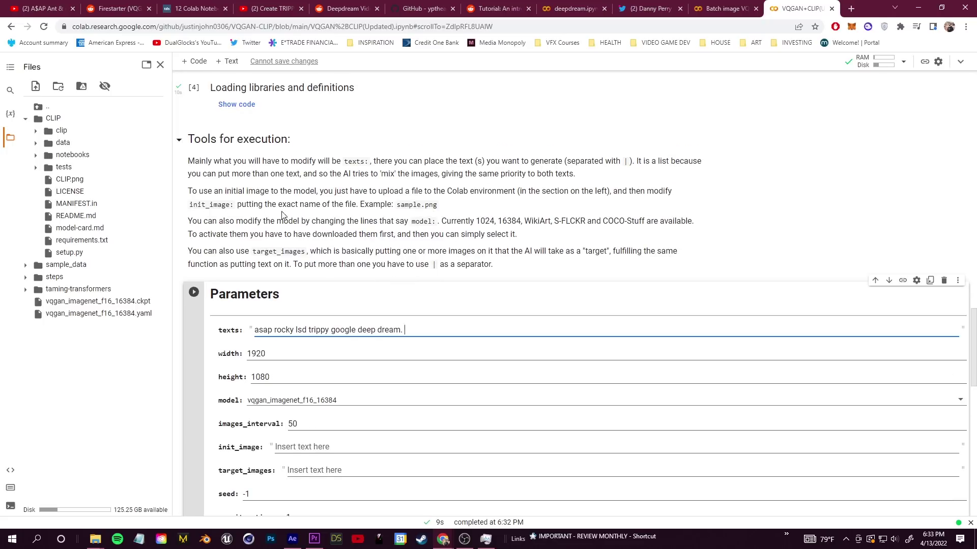
scroll(355, 207, "down", 2)
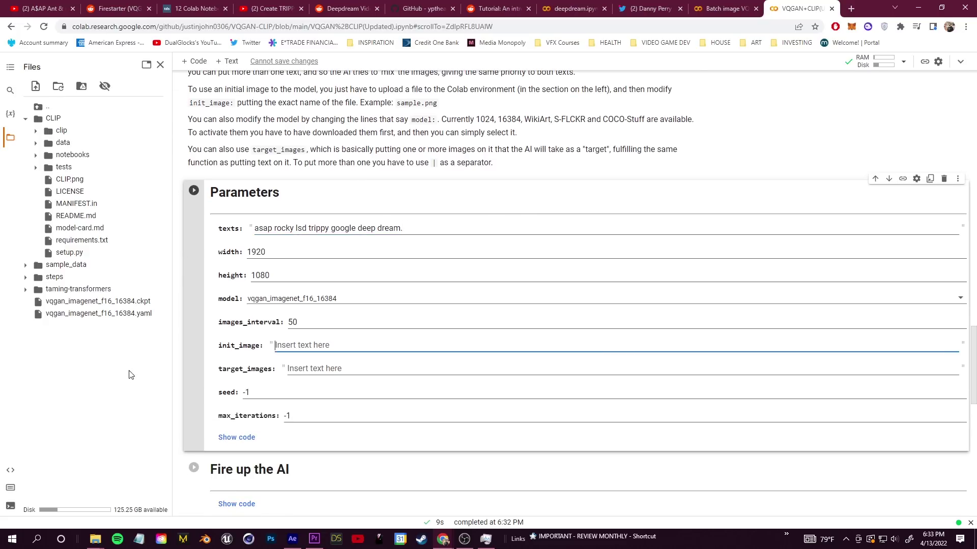
left_click(35, 86)
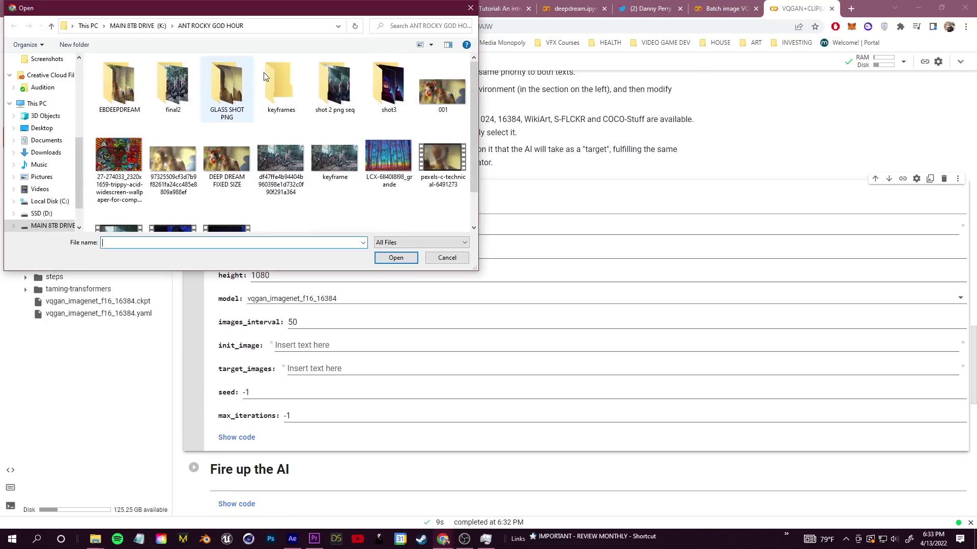
left_click(441, 258)
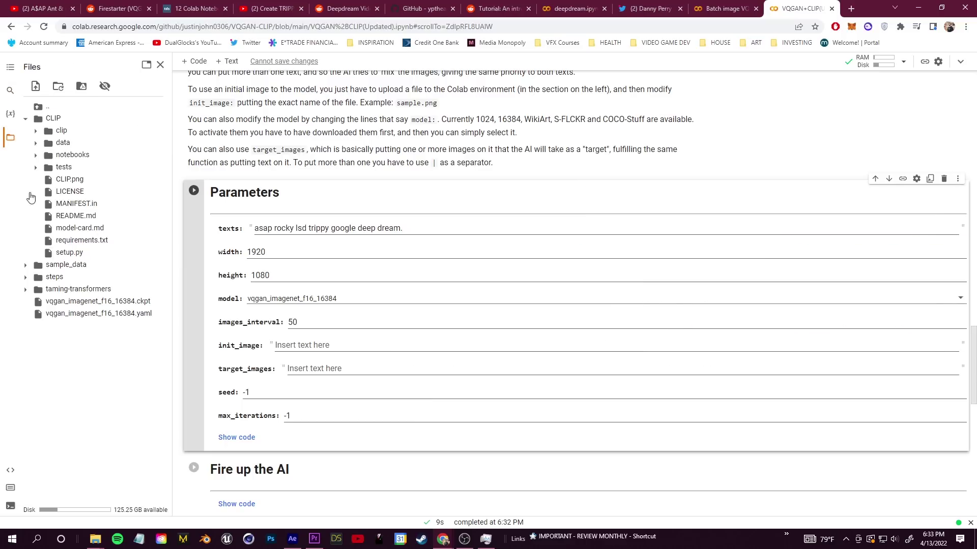
Start a file upload to the session storage and check the frames in the shot 2 png seq folder.
left_click(36, 87)
scroll(279, 226, "up", 2)
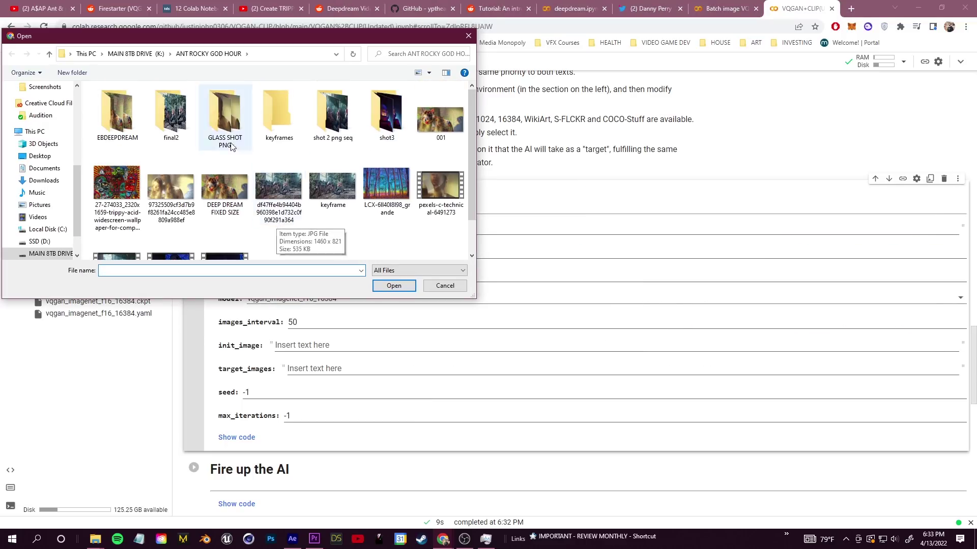
double_click(341, 127)
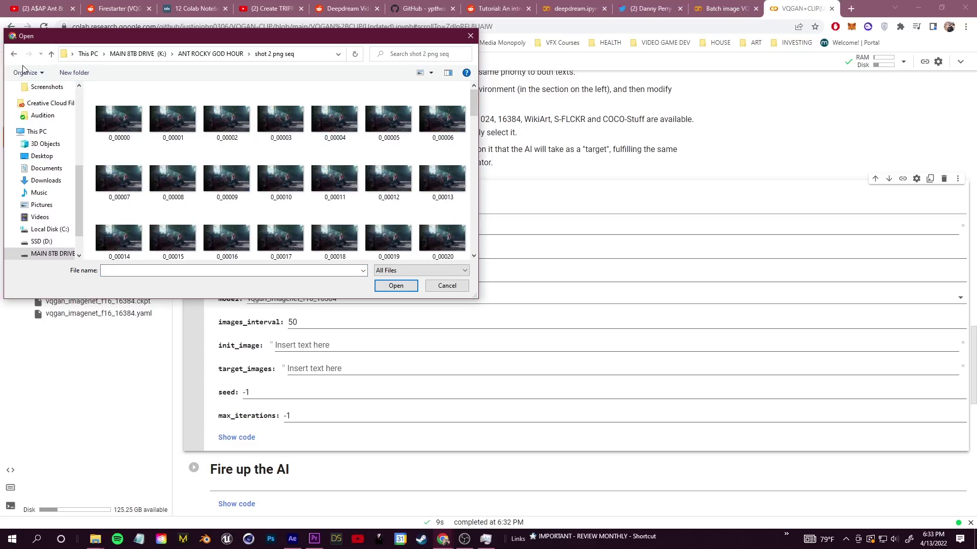
left_click(13, 54)
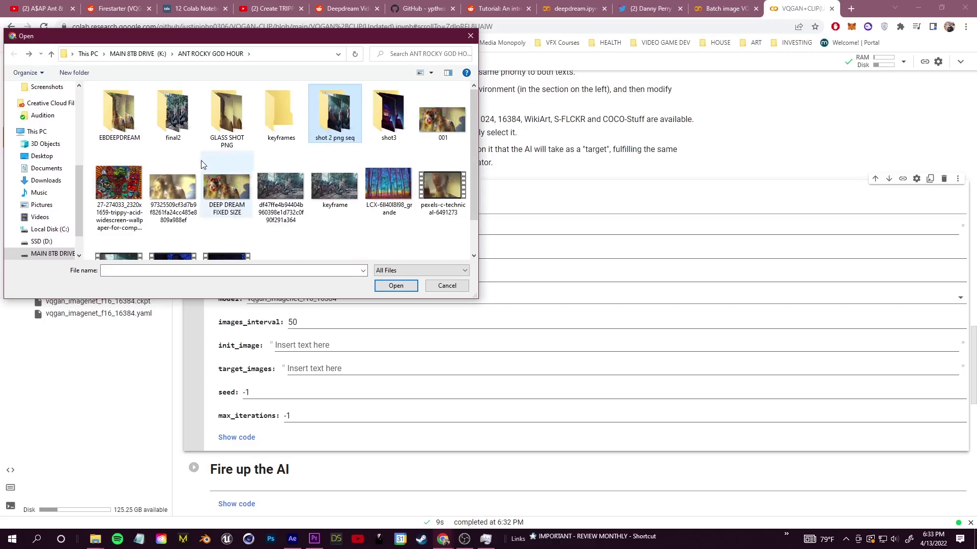
scroll(305, 212, "down", 1)
scroll(302, 223, "up", 1)
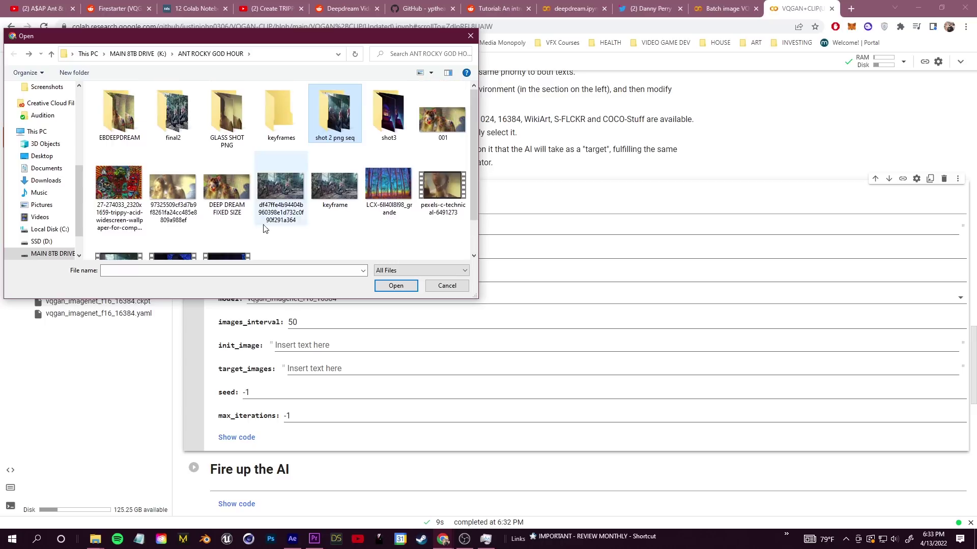
Upload the Comp 1_00000 frame from the shot3 folder to the session files, copying its file name.
double_click(389, 115)
scroll(157, 192, "down", 1)
scroll(183, 171, "up", 1)
left_click(121, 134)
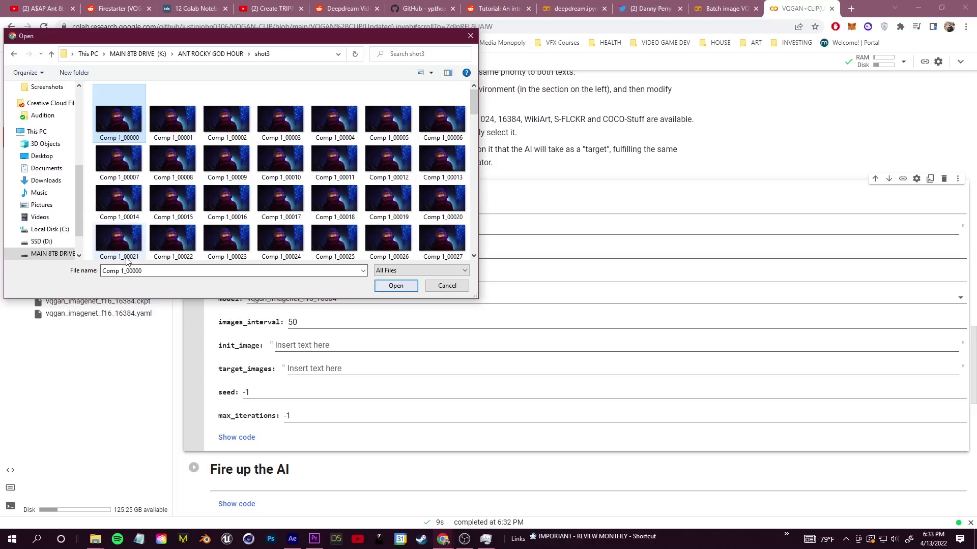
key("Tab")
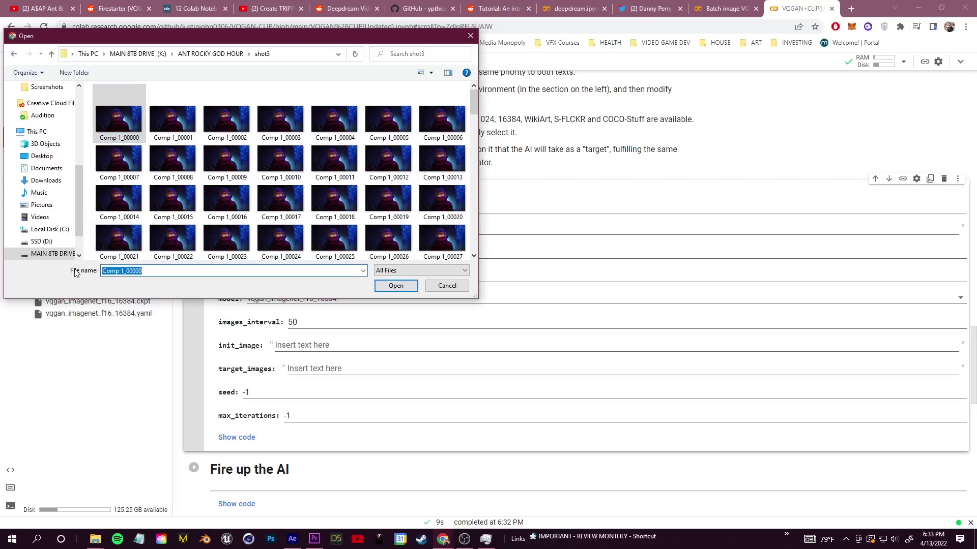
right_click(116, 272)
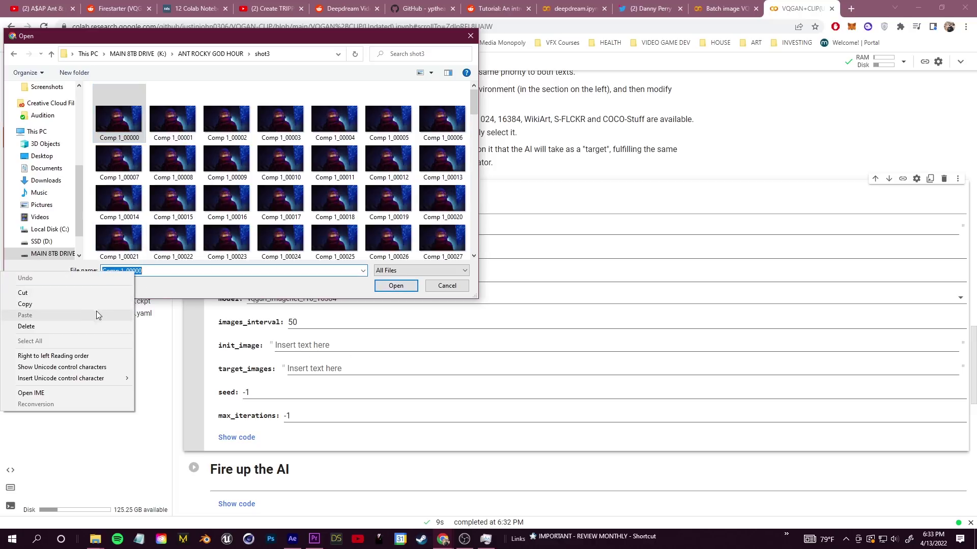
left_click(80, 304)
left_click(396, 286)
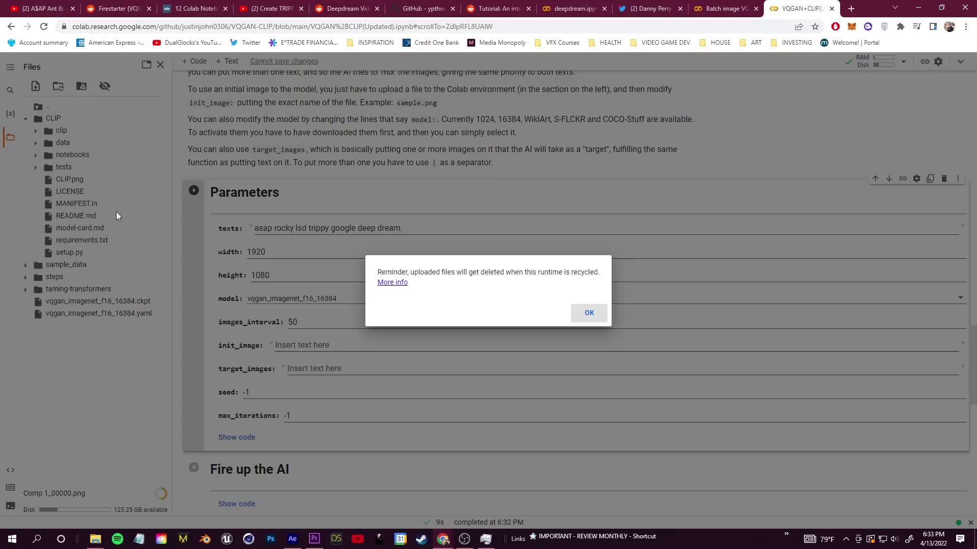
left_click(587, 314)
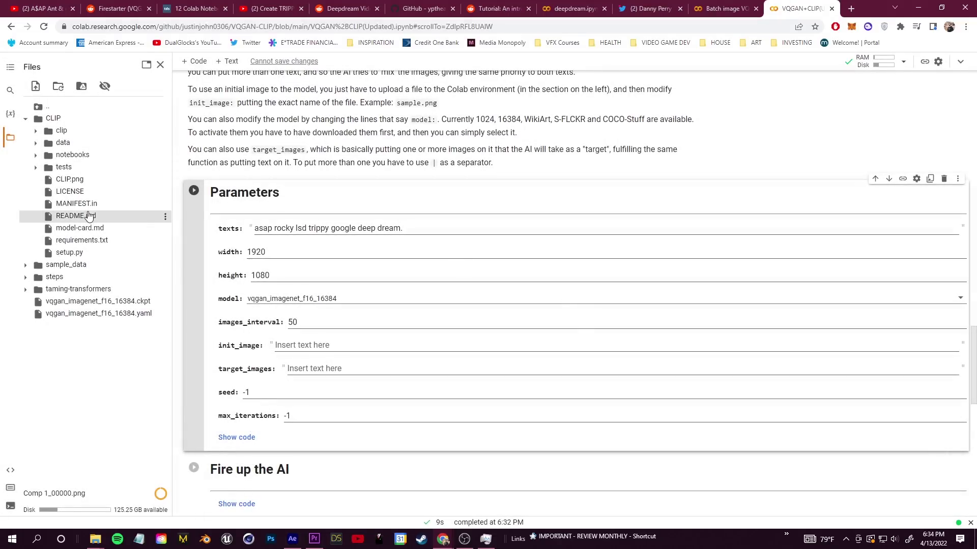
Set init_image in the Parameters cell to the uploaded frame, Comp 1_00000.png.
left_click(289, 346)
right_click(289, 346)
left_click(326, 420)
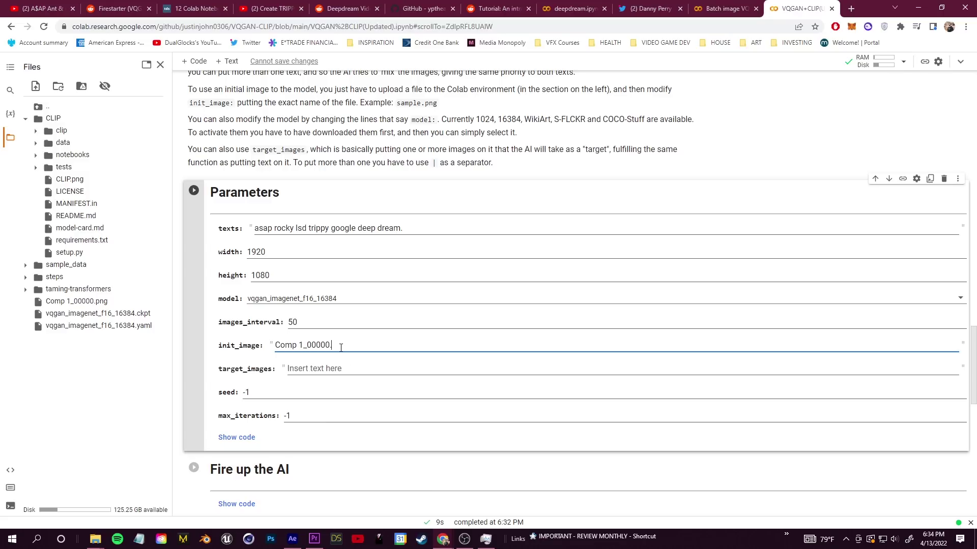
key("Tab")
key("Tab")
key("Tab")
Run the Parameters cell and go to the Fire up the AI cell.
scroll(264, 244, "down", 1)
left_click(193, 141)
scroll(483, 273, "down", 3)
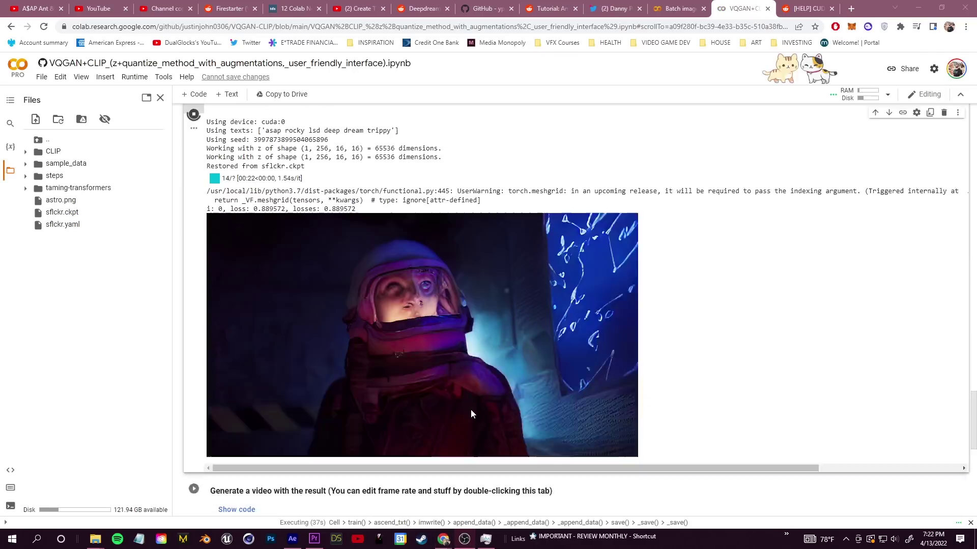
Examine the first astronaut image in the Fire up the AI output and the Parameters settings used for the run.
scroll(471, 409, "up", 2)
scroll(478, 305, "down", 1)
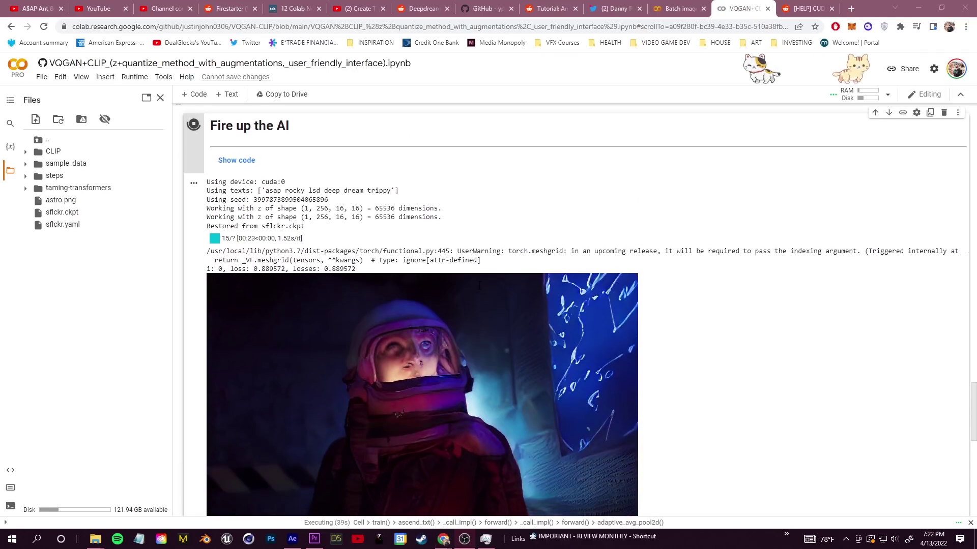
scroll(456, 288, "down", 1)
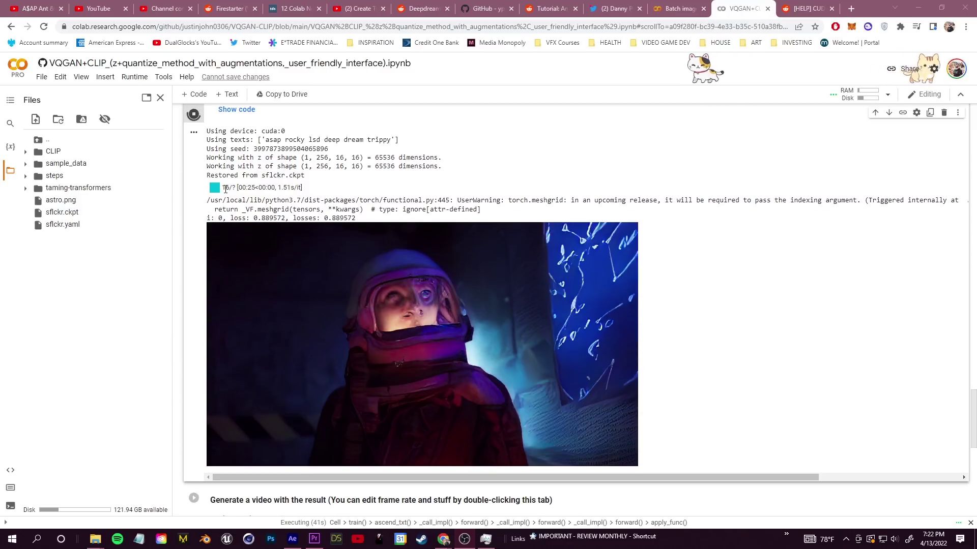
key("alt+Tab")
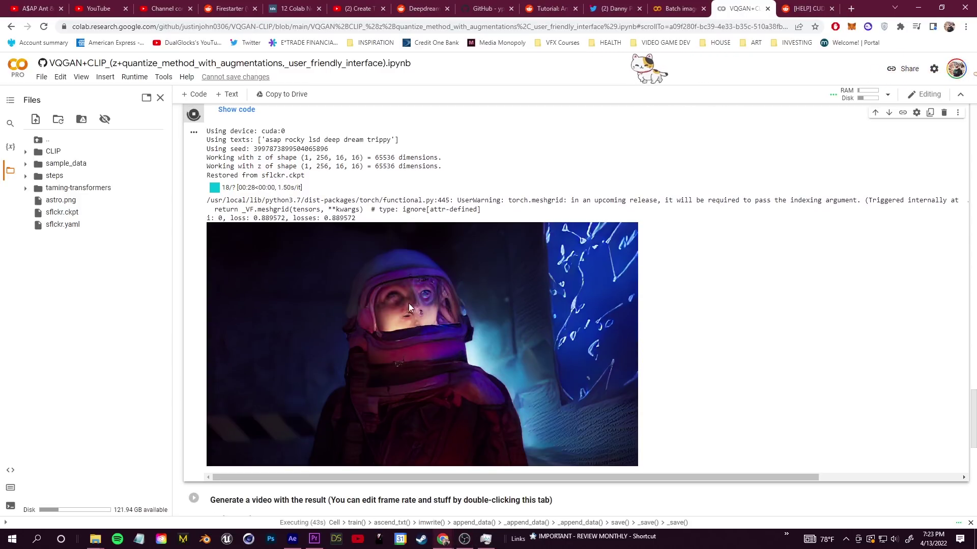
scroll(293, 223, "up", 4)
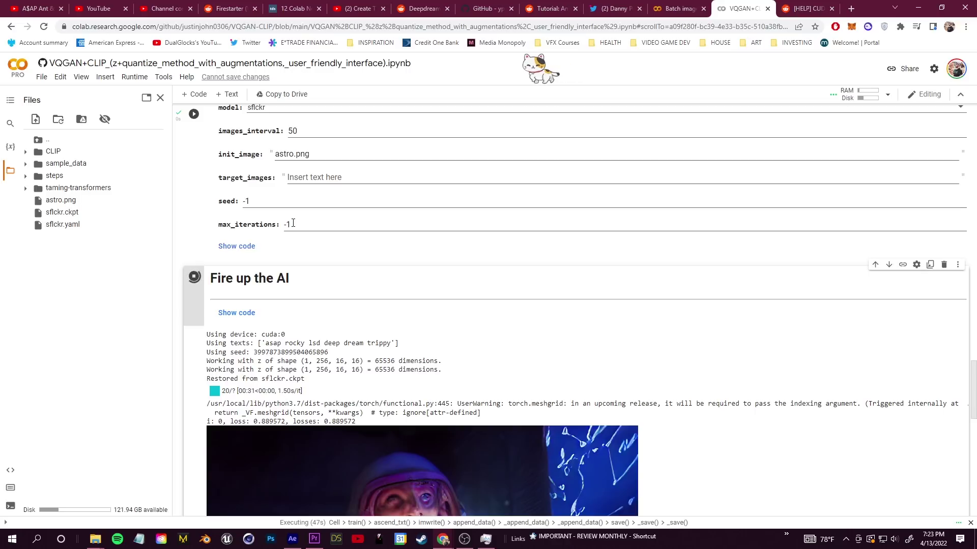
scroll(477, 255, "down", 3)
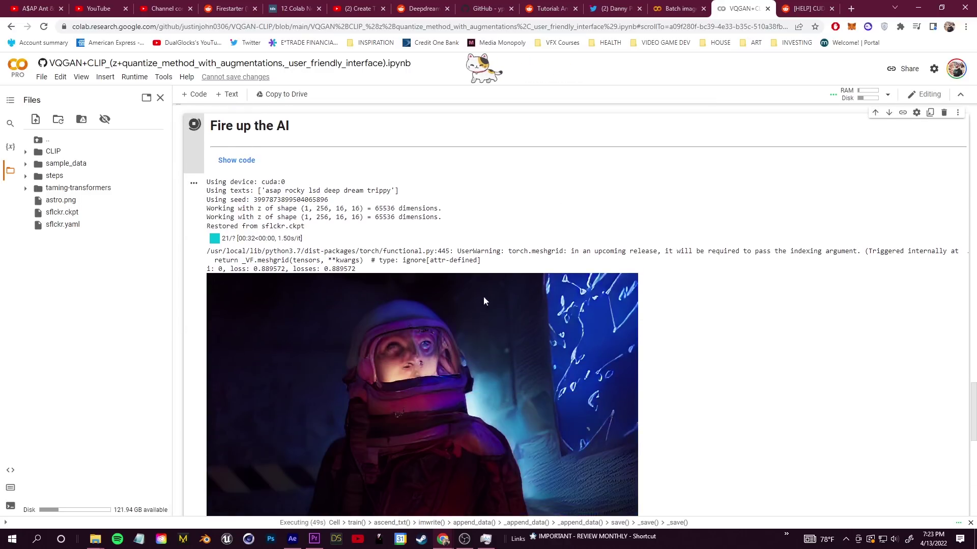
scroll(473, 256, "down", 2)
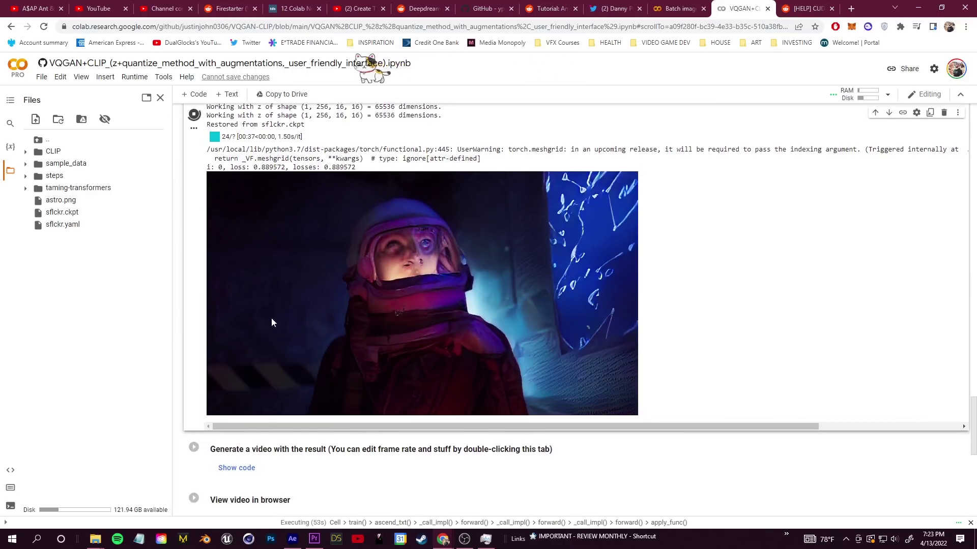
scroll(221, 288, "up", 1)
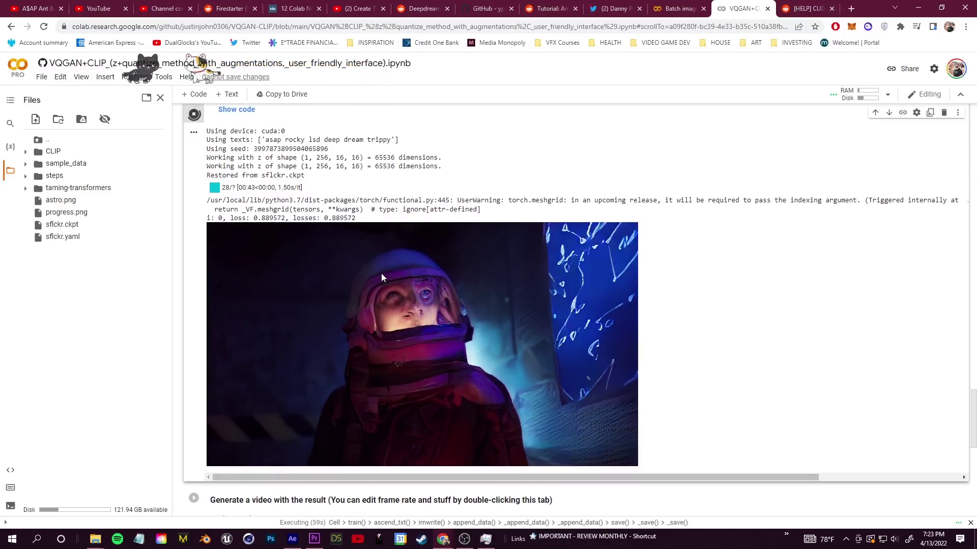
scroll(434, 314, "up", 7)
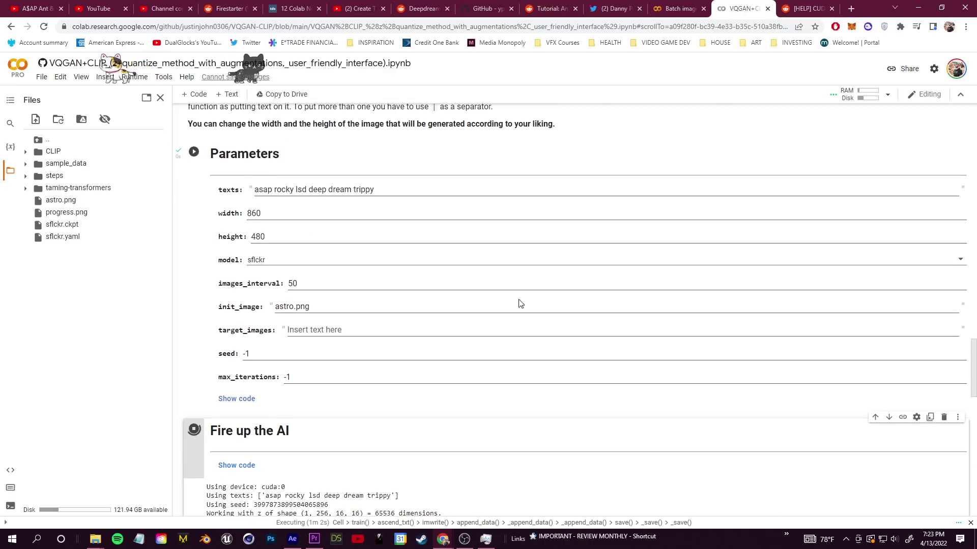
scroll(499, 268, "down", 7)
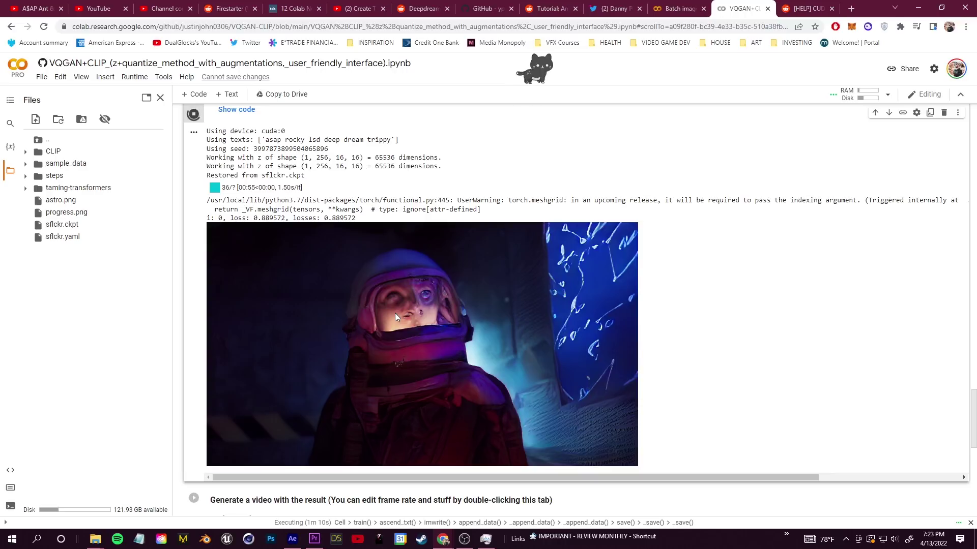
scroll(504, 336, "down", 2)
scroll(559, 285, "up", 2)
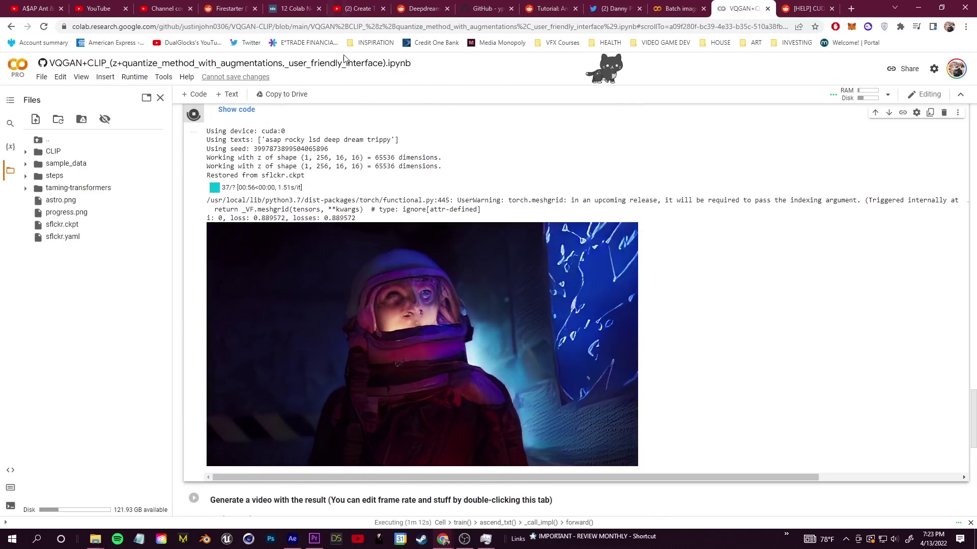
Look at the Generate Video from frames section of the Batch image notebook, and return to the running VQGAN+CLIP notebook.
left_click(679, 9)
scroll(358, 426, "up", 20)
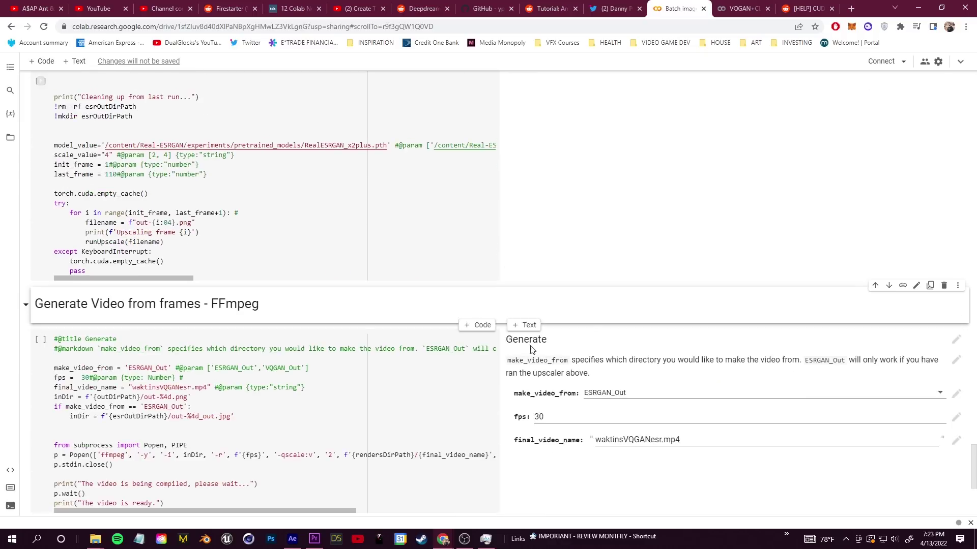
left_click(741, 9)
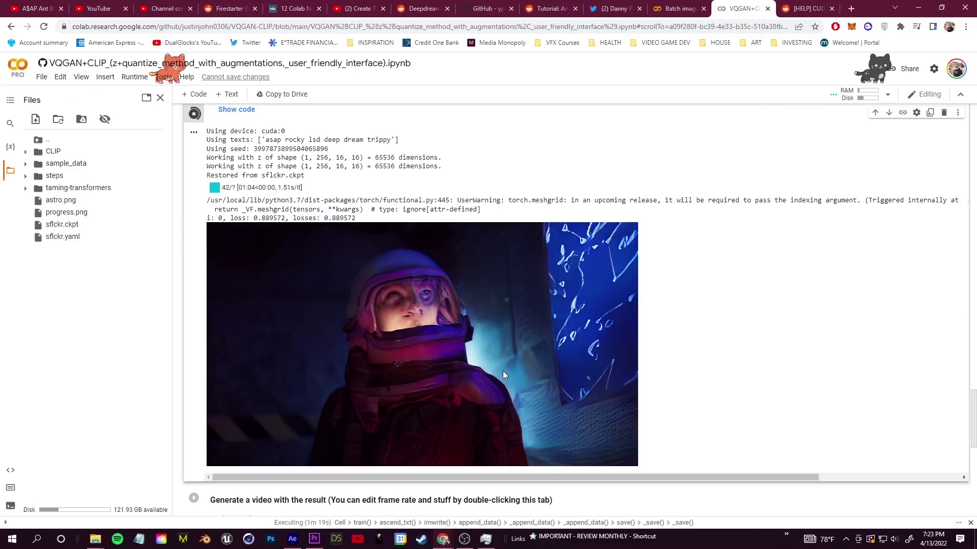
Examine the iteration 50 image in the Fire up the AI output, comparing it with the first image and the Parameters settings.
scroll(325, 261, "down", 6)
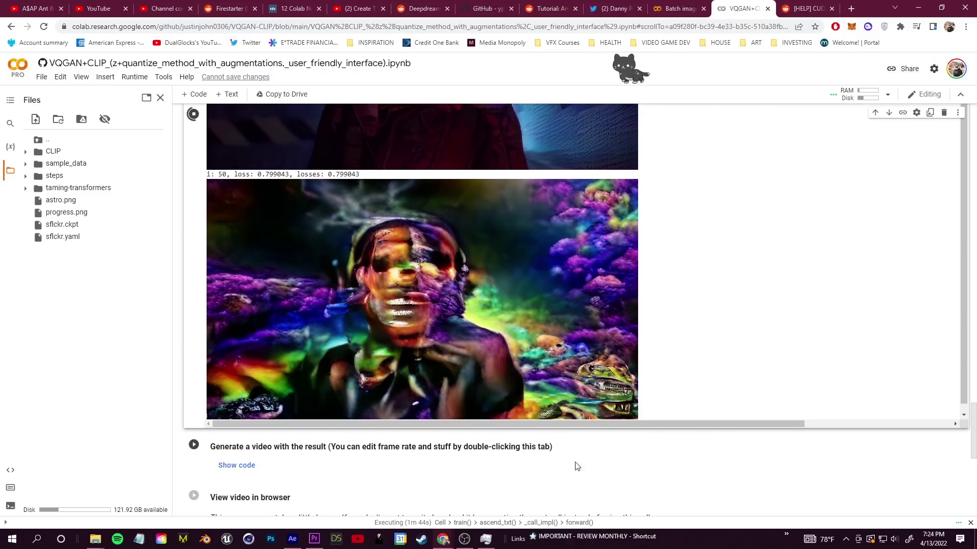
scroll(476, 482, "up", 20)
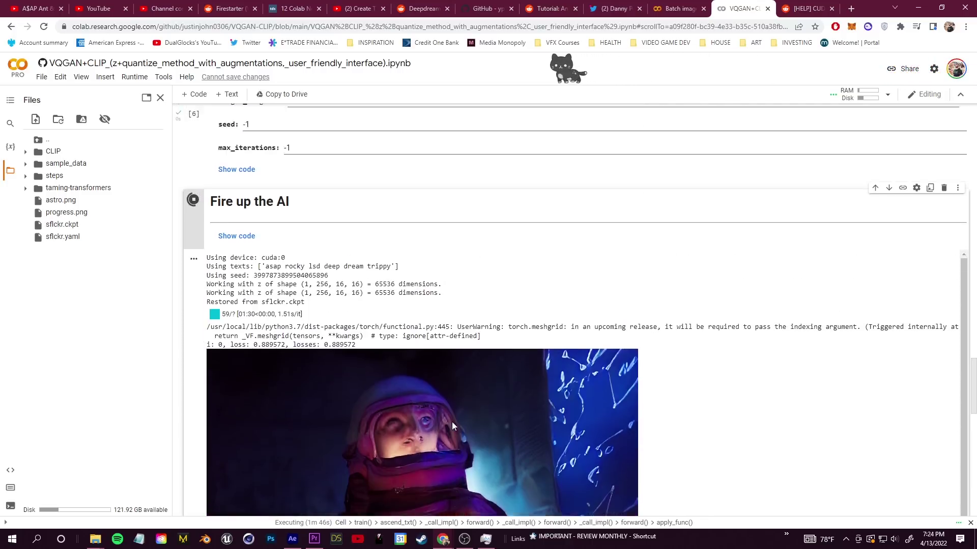
scroll(262, 399, "down", 6)
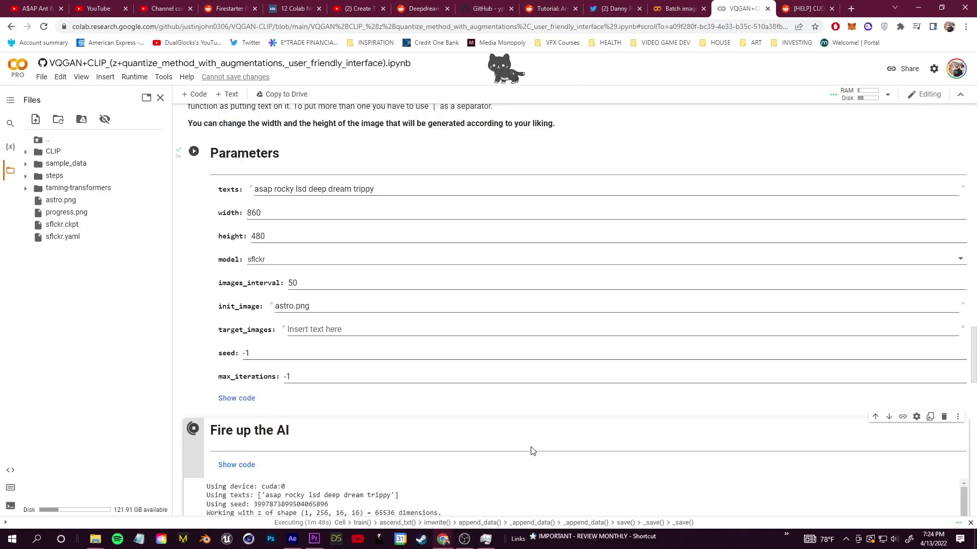
scroll(370, 175, "up", 7)
scroll(365, 331, "down", 4)
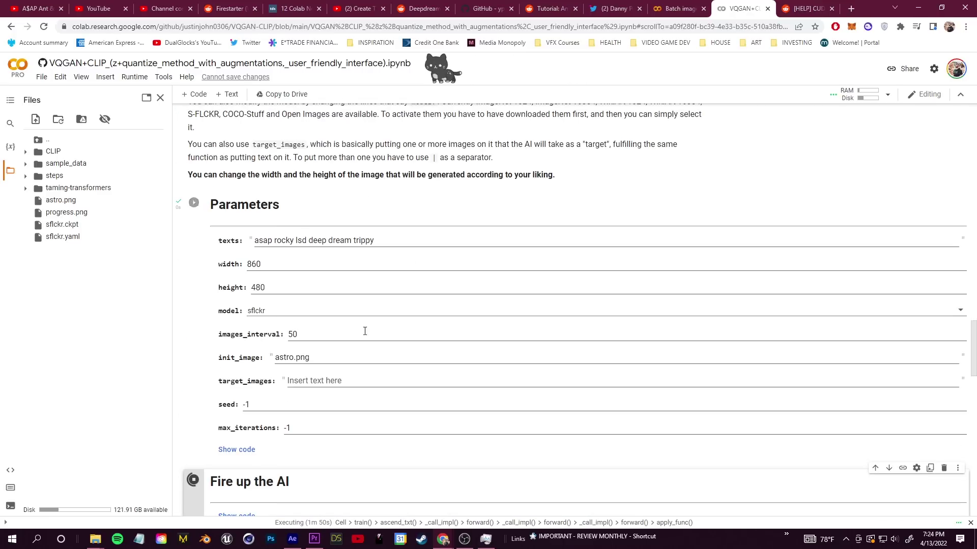
scroll(289, 353, "down", 15)
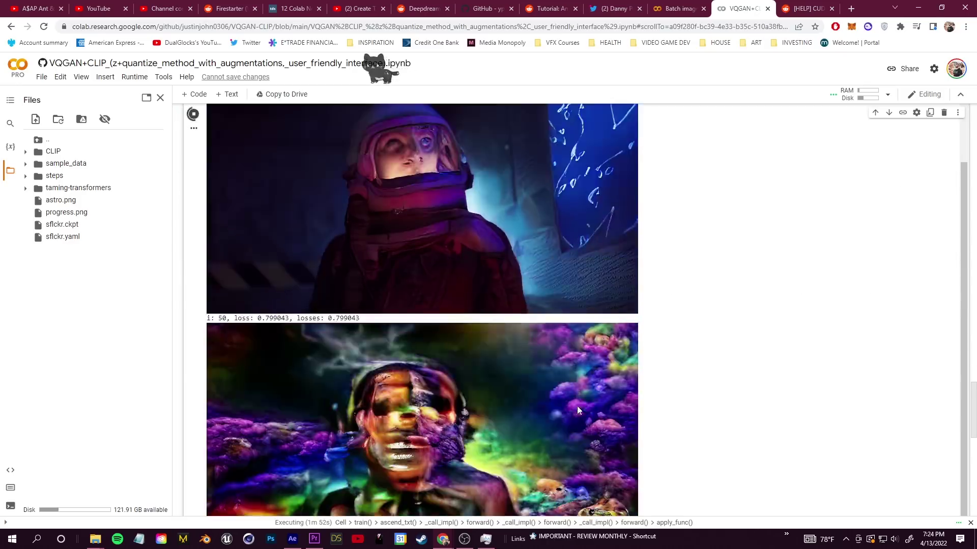
scroll(585, 377, "down", 10)
scroll(641, 403, "up", 15)
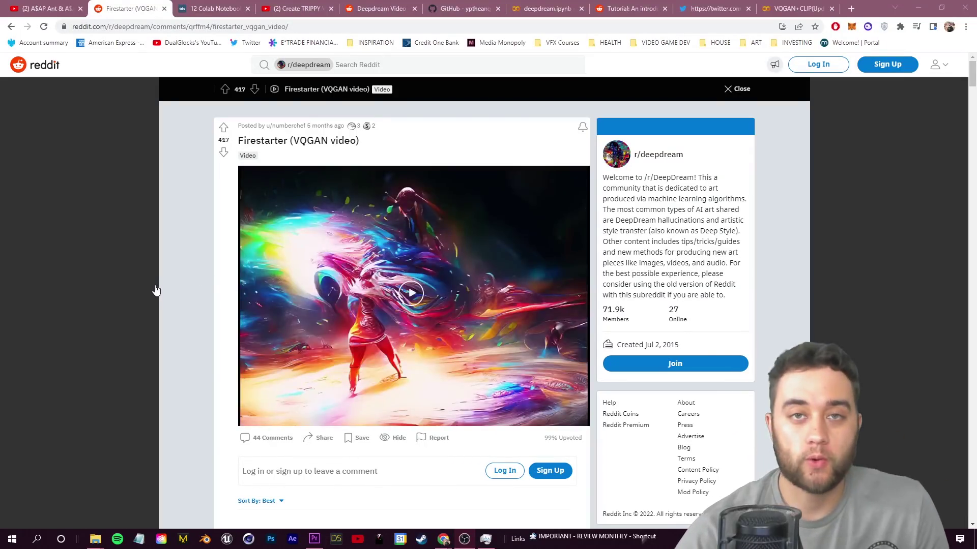
Play the Firestarter (VQGAN video) post on Reddit and skip ahead toward the middle of the clip.
left_click(336, 420)
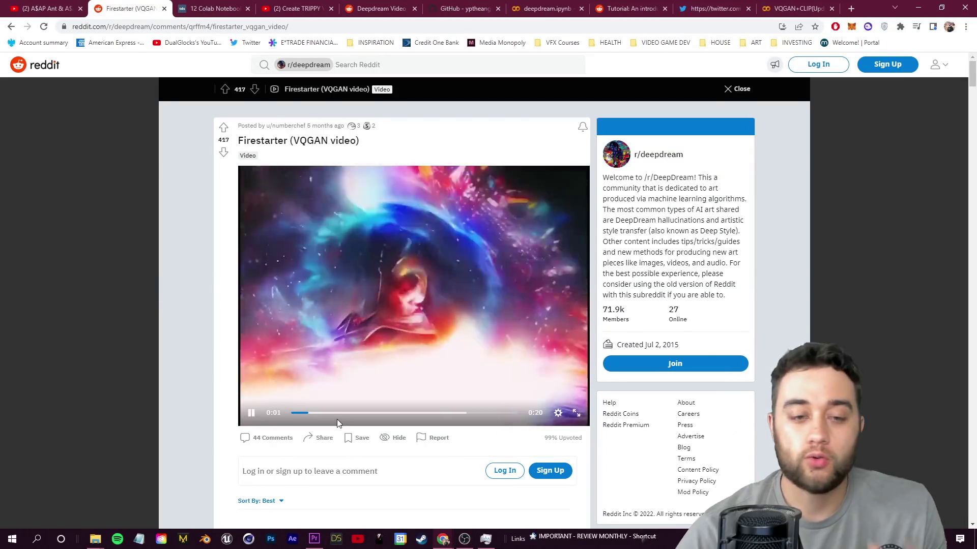
left_click(382, 413)
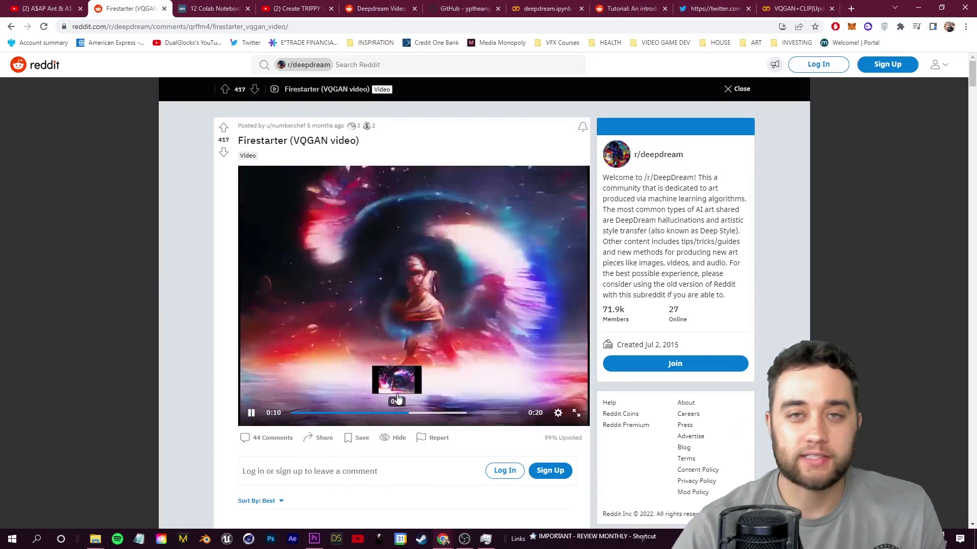
Examine the rest of the Firestarter (VQGAN video) clip on Reddit, pausing and resuming it and leaving it paused.
left_click(346, 335)
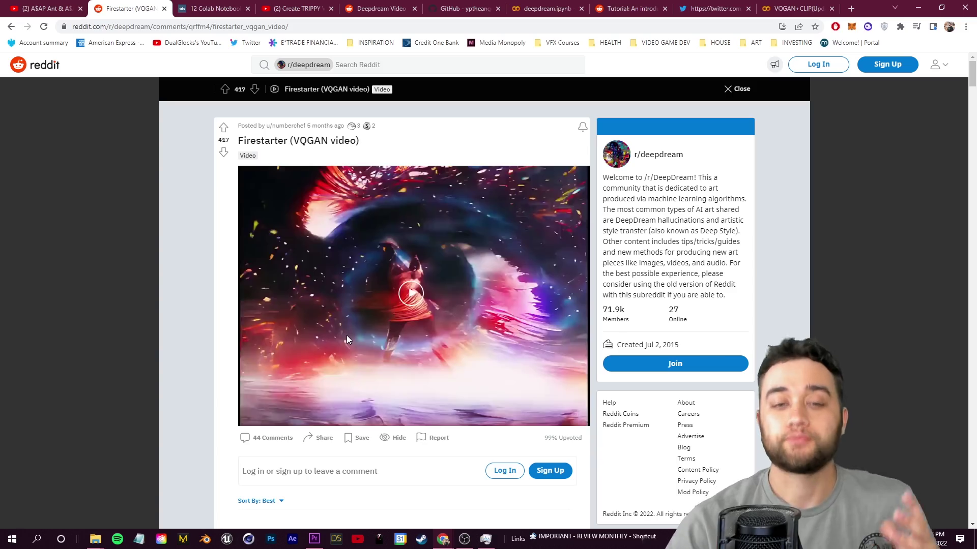
left_click(347, 334)
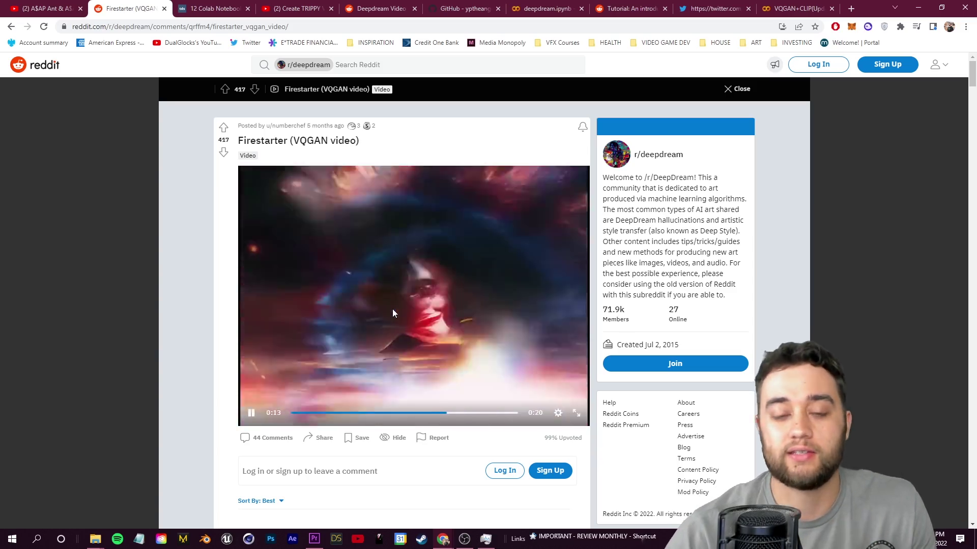
left_click(353, 291)
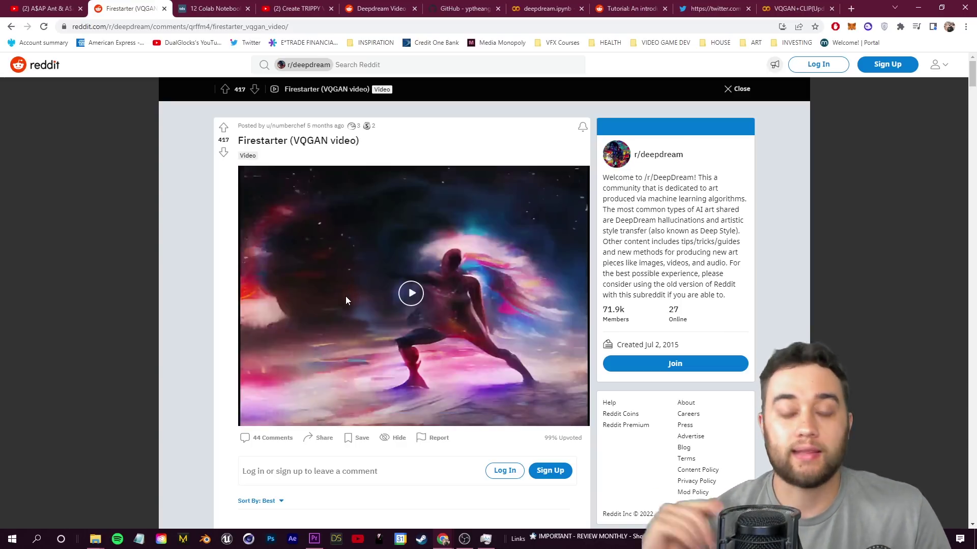
Review The God Hour music video on YouTube at 2:30, pause it there, and switch to the Premiere Pro project.
key("ctrl+shift+Tab")
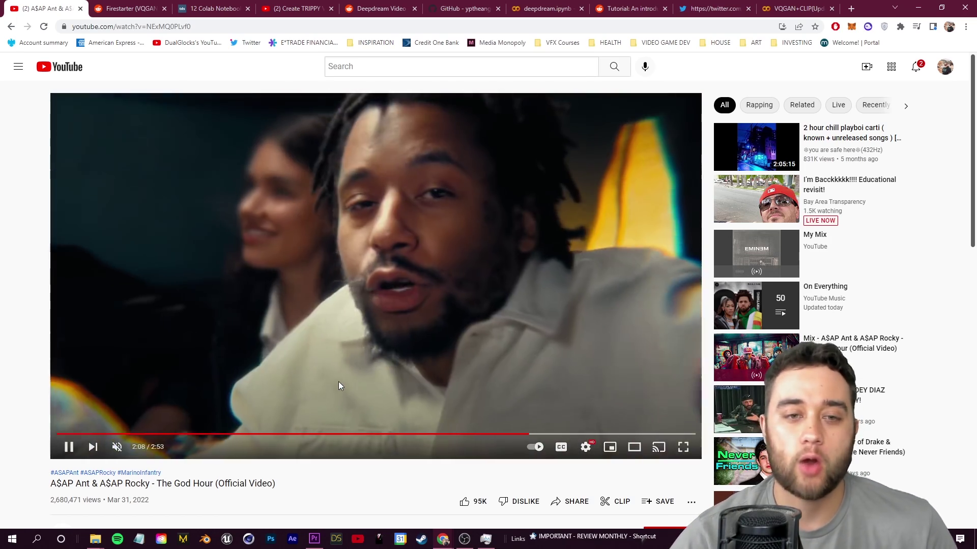
left_click(611, 434)
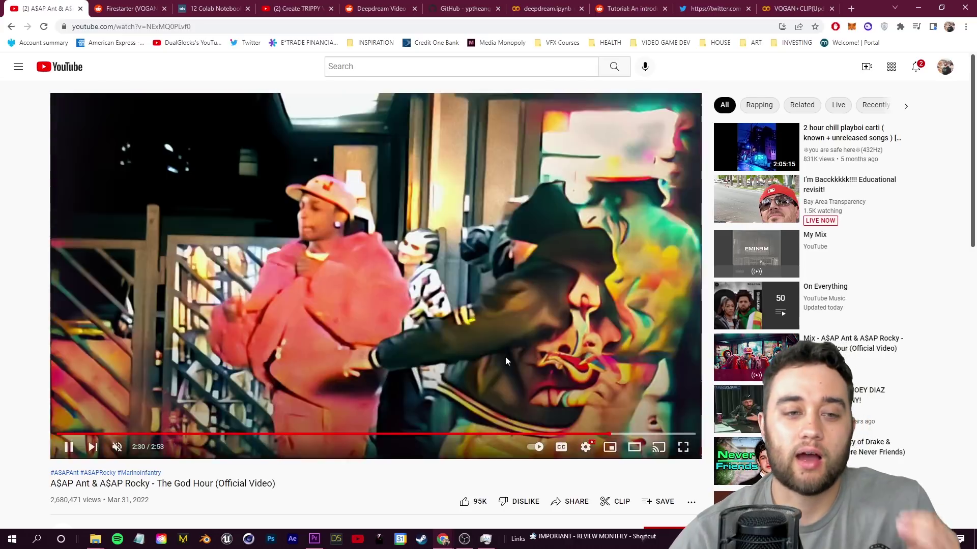
left_click(562, 427)
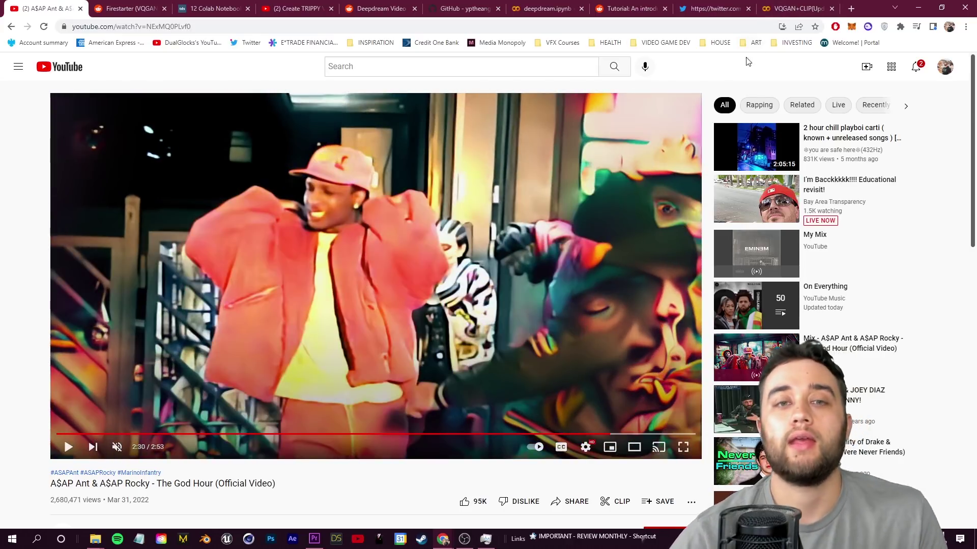
left_click(913, 13)
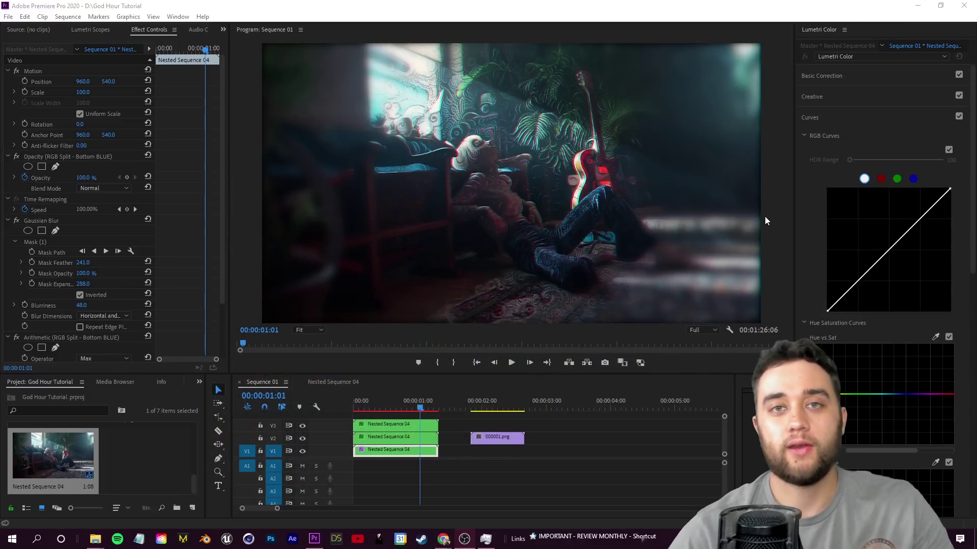